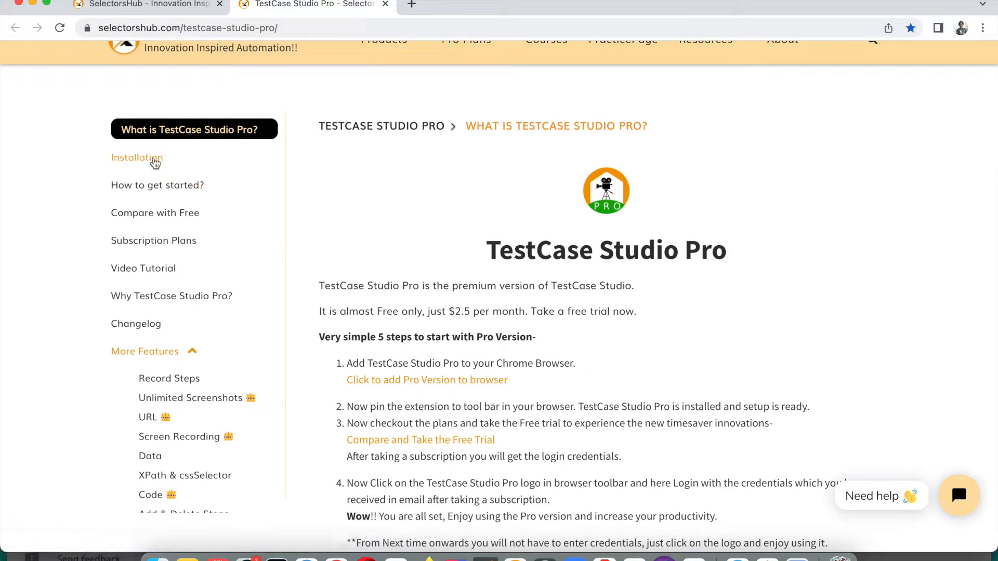
Add the TestCase Studio Pro extension to Chrome from the Web Store, then return to its info page
{"action": "left_click", "coordinate": [433, 385]}
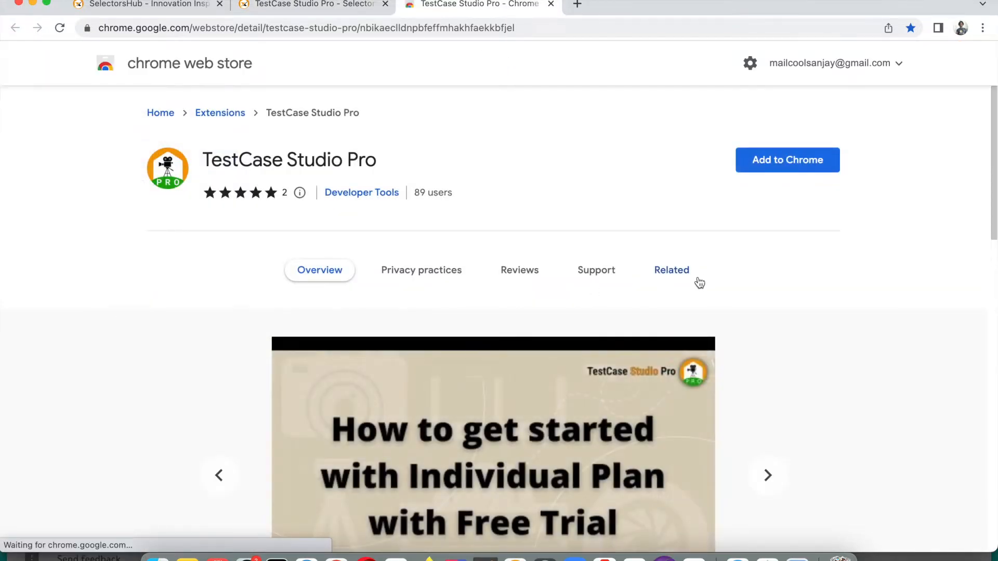
{"action": "left_click", "coordinate": [792, 164]}
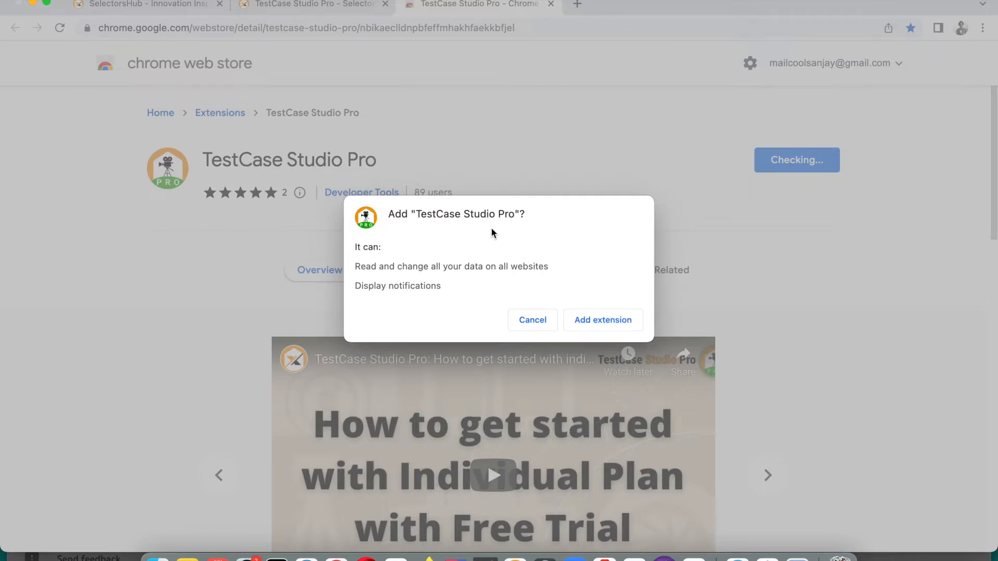
{"action": "left_click", "coordinate": [596, 321]}
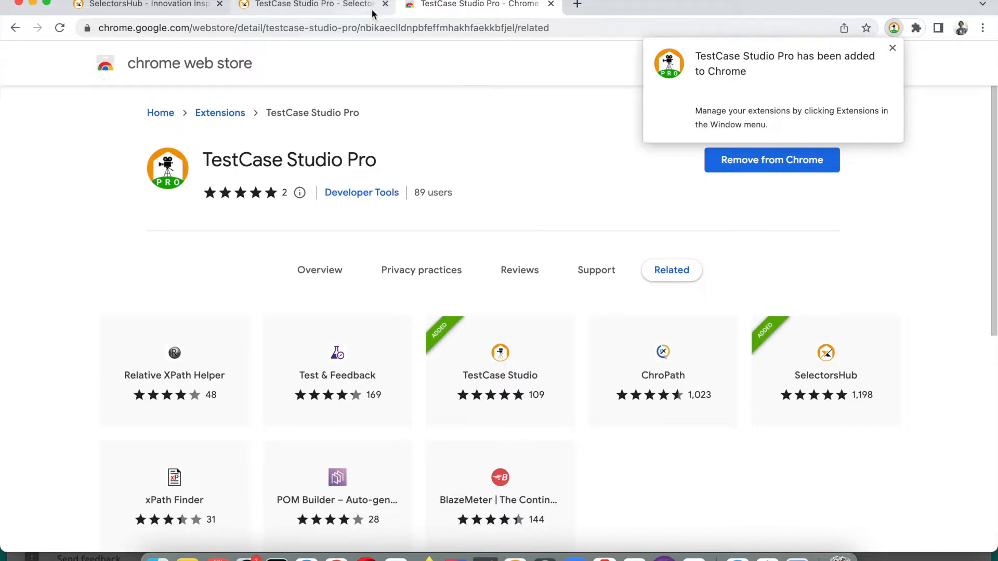
{"action": "left_click", "coordinate": [327, 7]}
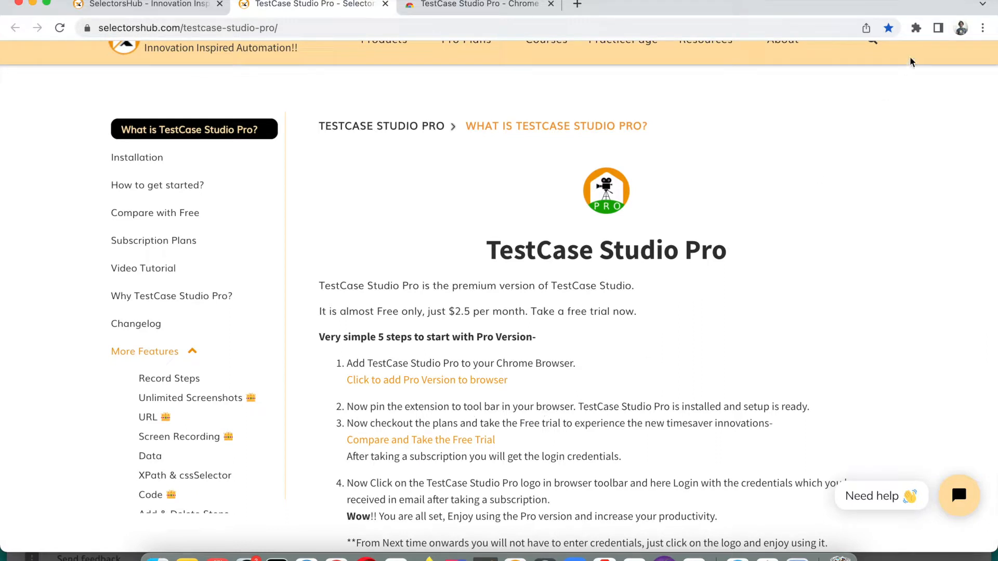
Pin TestCase Studio Pro to the Chrome toolbar from the Extensions menu
{"action": "left_click", "coordinate": [916, 29]}
{"action": "left_click", "coordinate": [885, 127]}
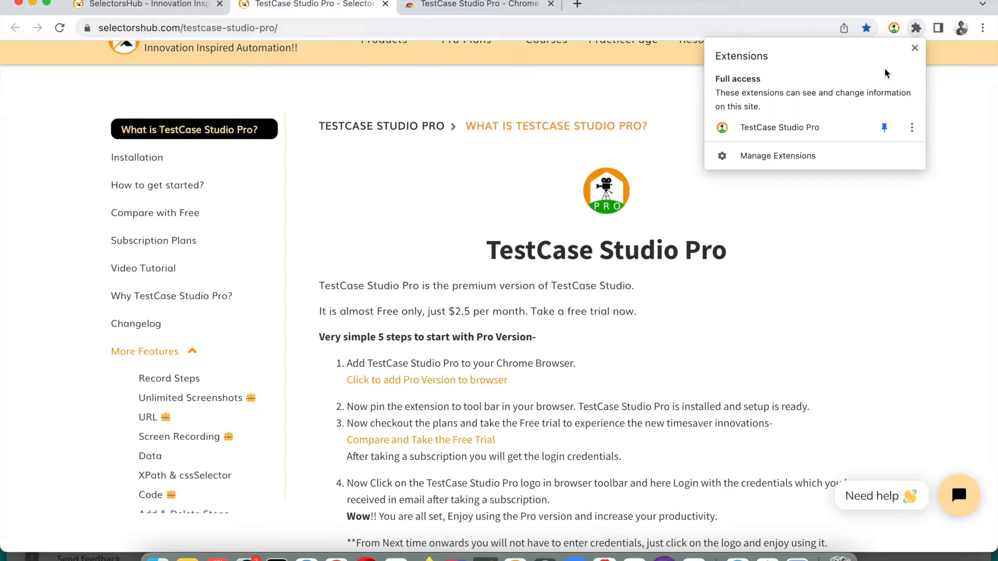
{"action": "left_click", "coordinate": [901, 200]}
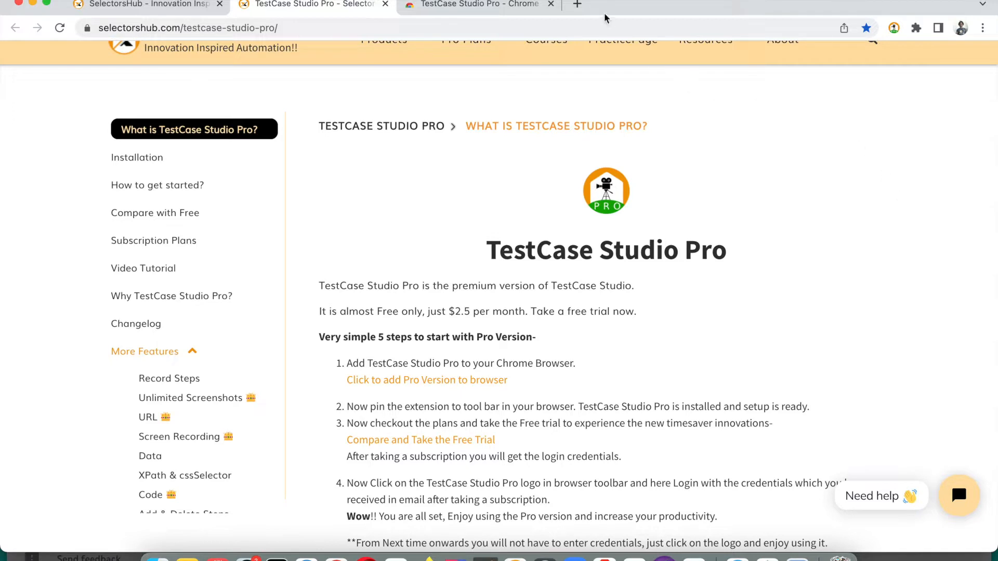
Open google.com in a new tab, close the Web Store tab, and return to the info page
{"action": "left_click", "coordinate": [575, 9]}
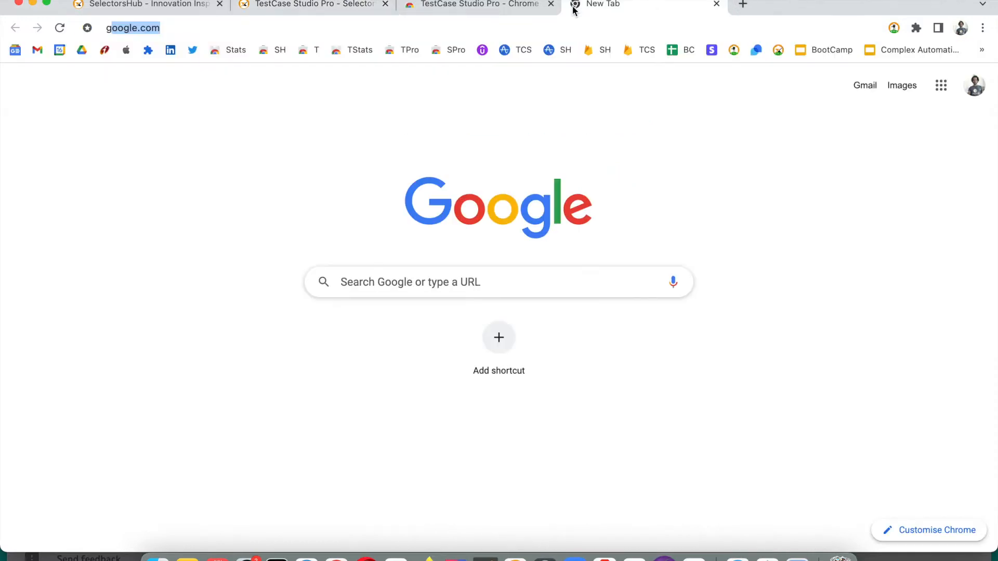
{"action": "type", "text": "goo"}
{"action": "key", "text": "Return"}
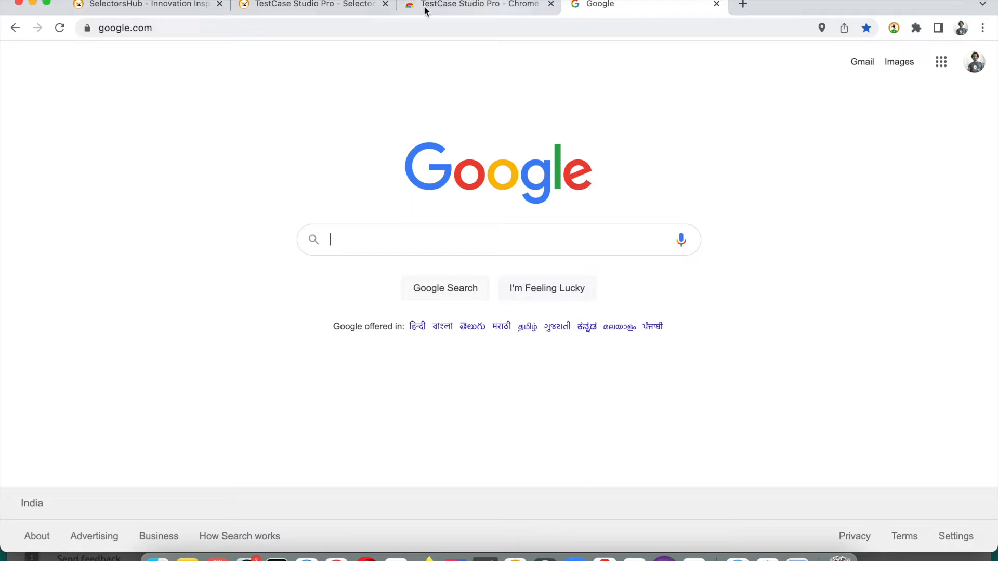
{"action": "left_click", "coordinate": [552, 4]}
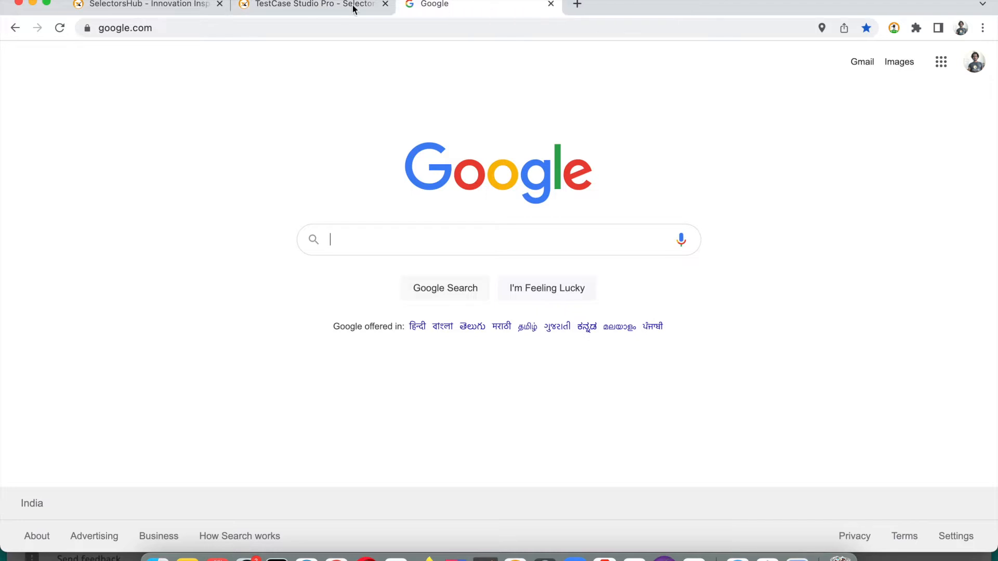
{"action": "left_click", "coordinate": [332, 6]}
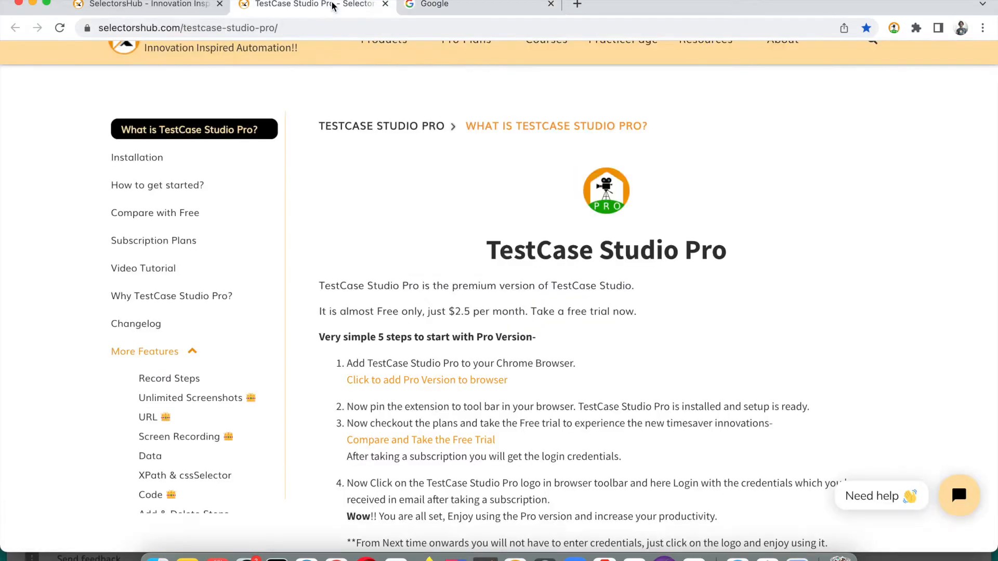
Open the TestCase Studio Pro login popup from its toolbar icon
{"action": "mouse_move", "coordinate": [385, 42]}
{"action": "left_click", "coordinate": [894, 28]}
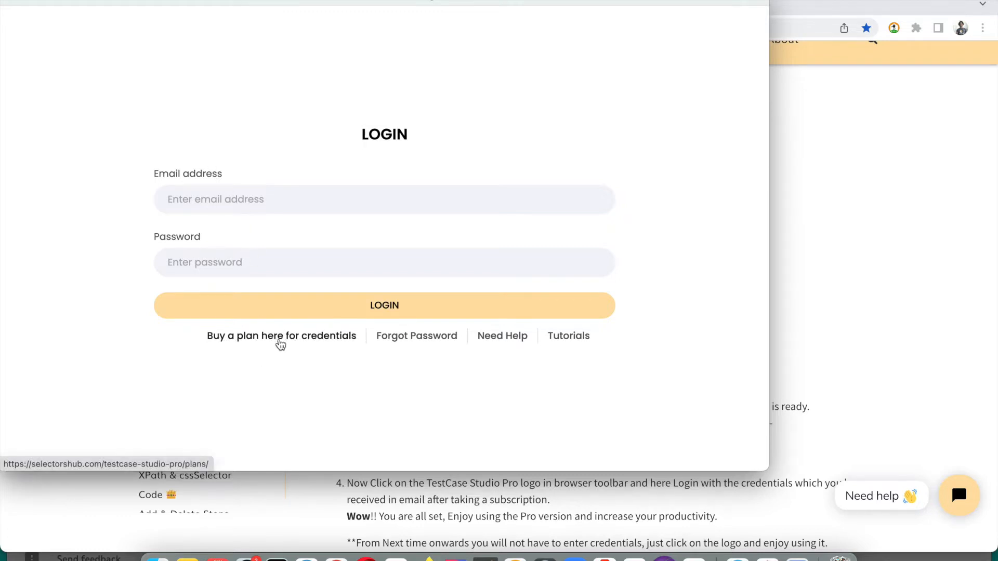
Open the plan-purchase page and review the Premium price of $2.5 per month
{"action": "left_click", "coordinate": [300, 343]}
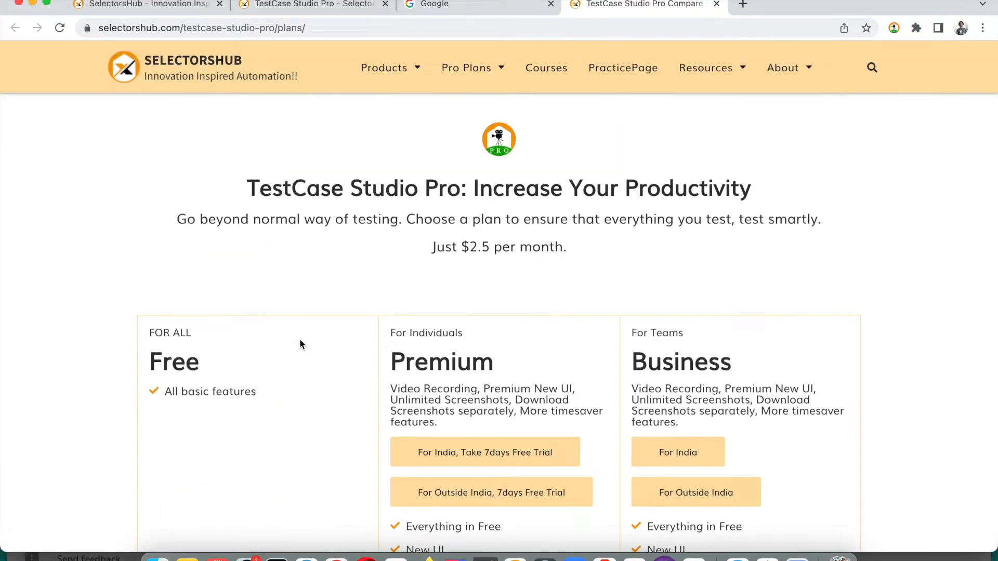
{"action": "scroll", "coordinate": [439, 358], "scroll_direction": "down", "scroll_amount": 3}
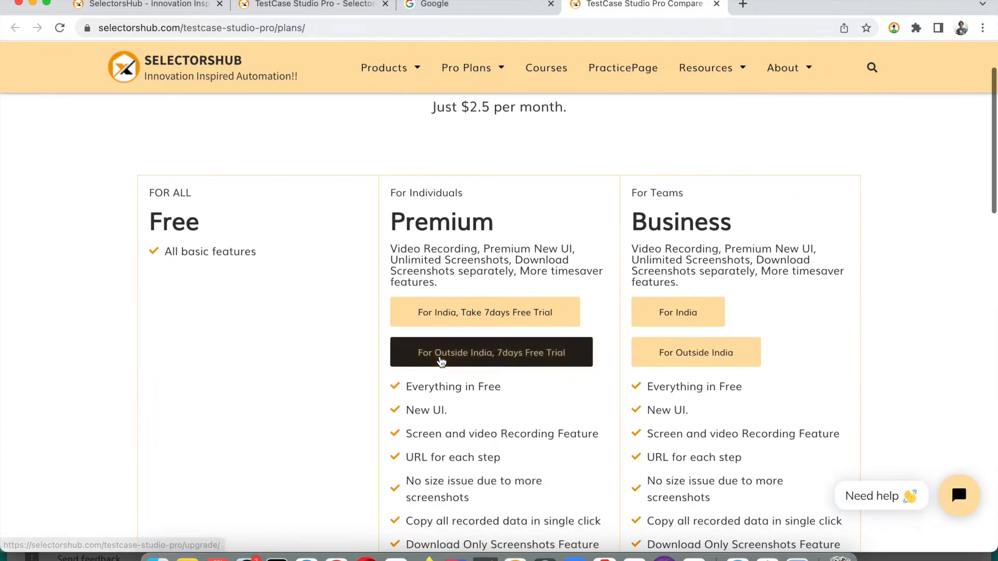
{"action": "scroll", "coordinate": [478, 250], "scroll_direction": "down", "scroll_amount": 1}
{"action": "scroll", "coordinate": [477, 250], "scroll_direction": "up", "scroll_amount": 3}
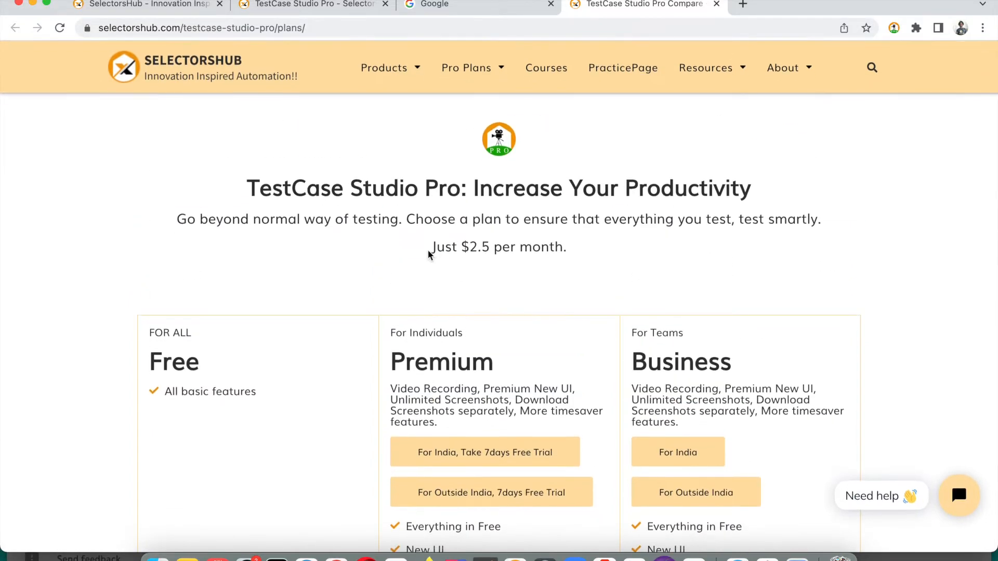
{"action": "left_click_drag", "start_coordinate": [430, 249], "coordinate": [575, 249]}
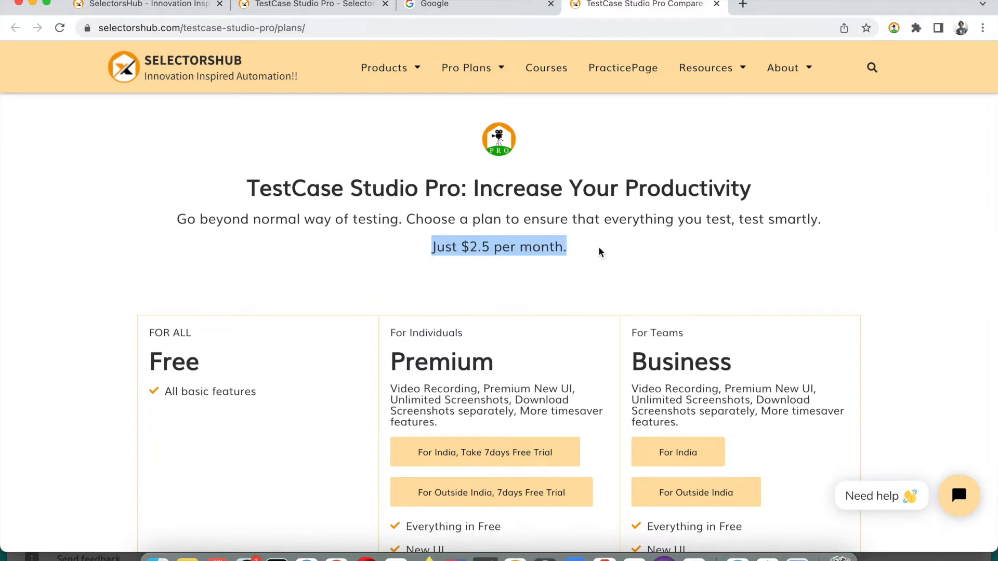
Scroll through the plans and start the Premium 7-day free trial for India
{"action": "scroll", "coordinate": [599, 252], "scroll_direction": "down", "scroll_amount": 3}
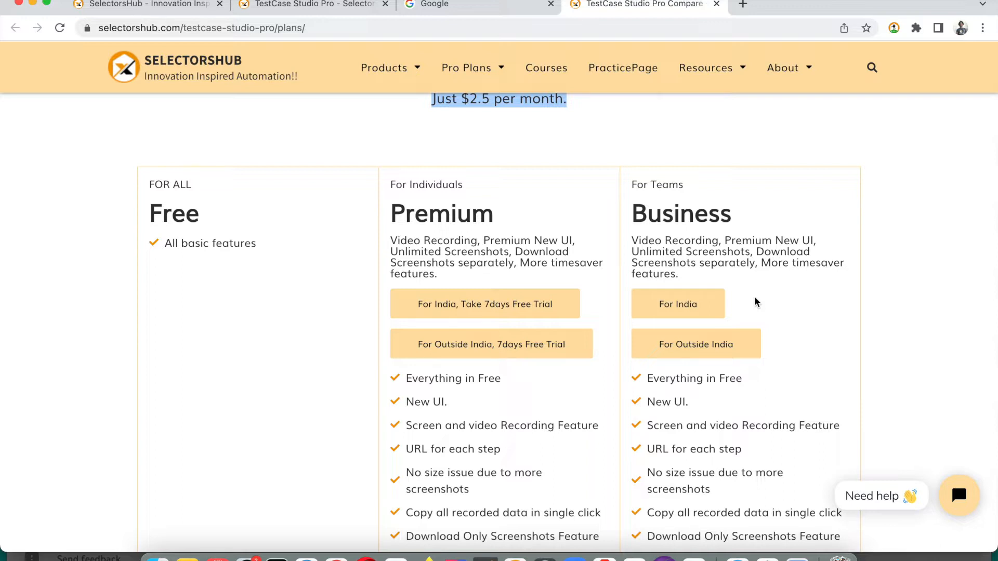
{"action": "scroll", "coordinate": [754, 302], "scroll_direction": "down", "scroll_amount": 5}
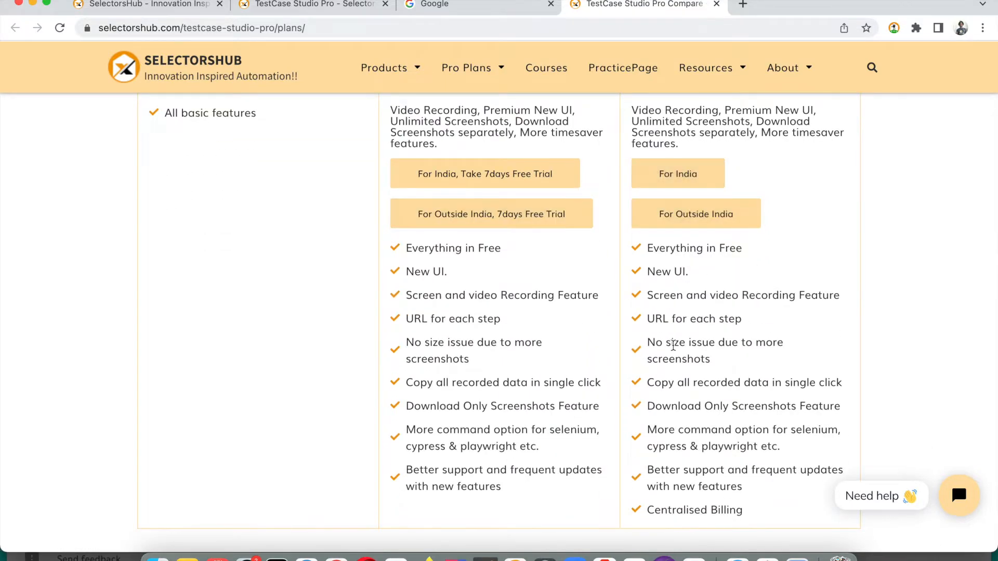
{"action": "scroll", "coordinate": [673, 344], "scroll_direction": "down", "scroll_amount": 15}
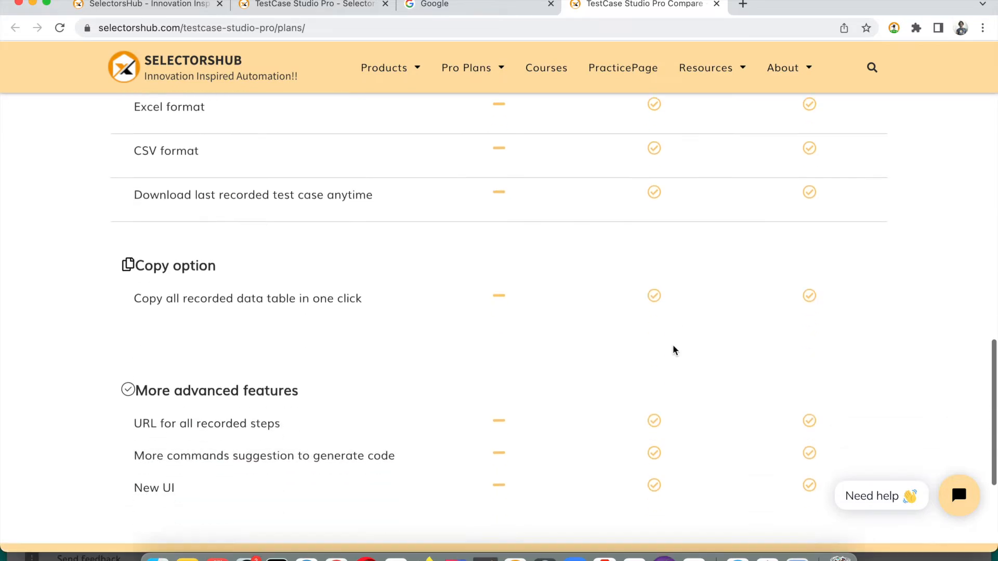
{"action": "scroll", "coordinate": [672, 345], "scroll_direction": "down", "scroll_amount": 5}
{"action": "scroll", "coordinate": [673, 344], "scroll_direction": "up", "scroll_amount": 20}
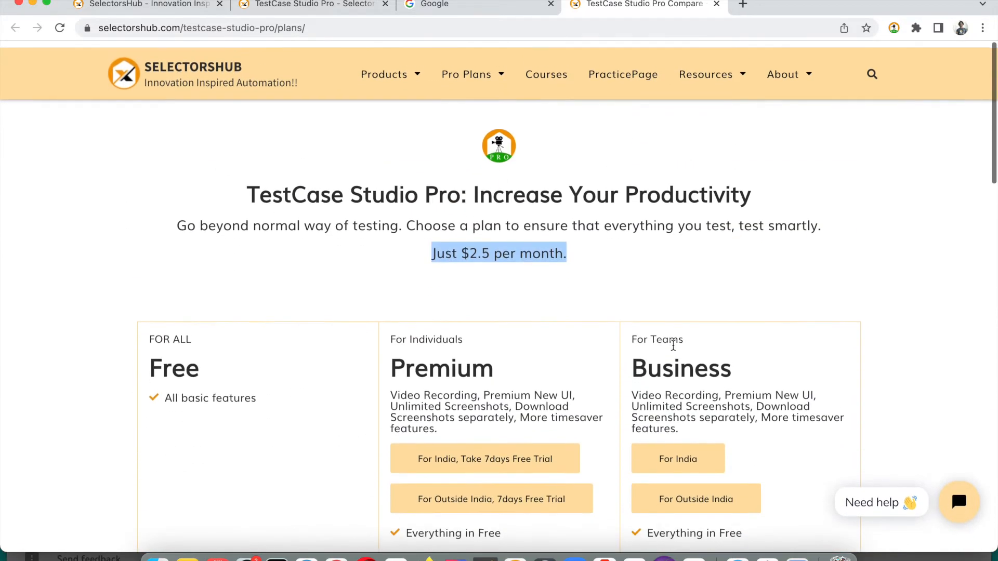
{"action": "scroll", "coordinate": [672, 344], "scroll_direction": "down", "scroll_amount": 1}
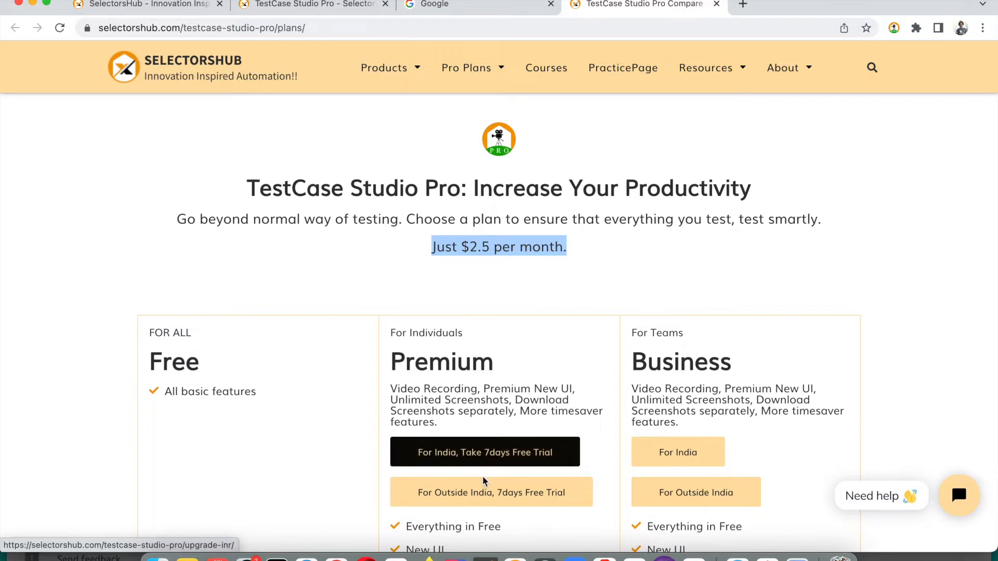
{"action": "left_click", "coordinate": [488, 499]}
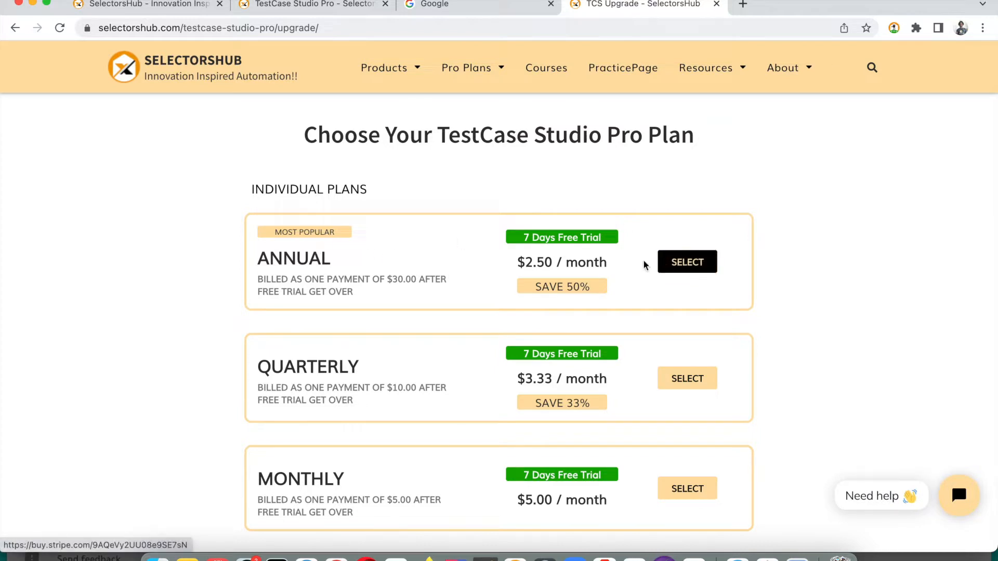
Select the Annual plan: 7 days free, then $30.00 yearly on Stripe checkout
{"action": "left_click", "coordinate": [705, 268]}
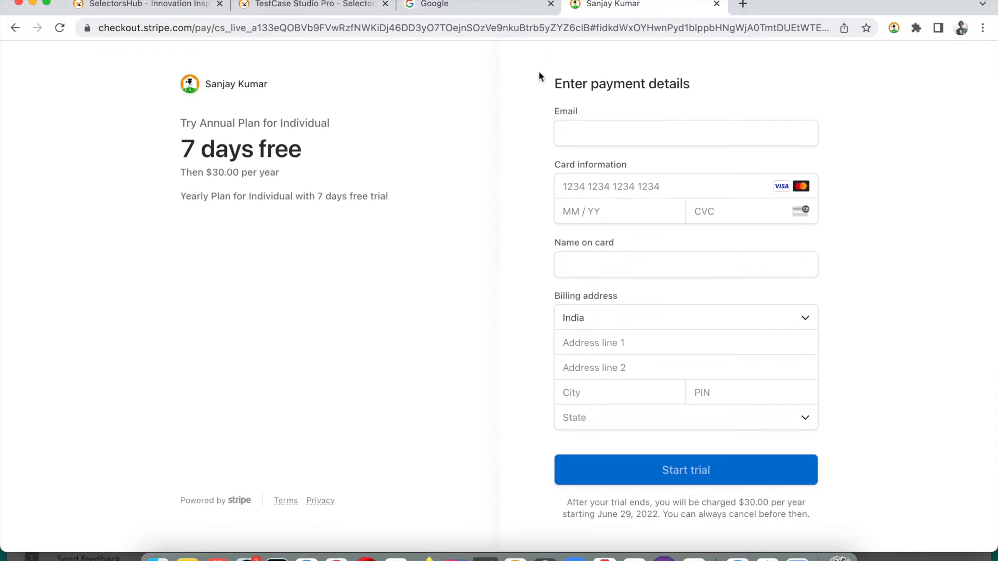
Close the checkout tab and log in to TestCase Studio Pro with the account e-mail and password
{"action": "left_click", "coordinate": [716, 4]}
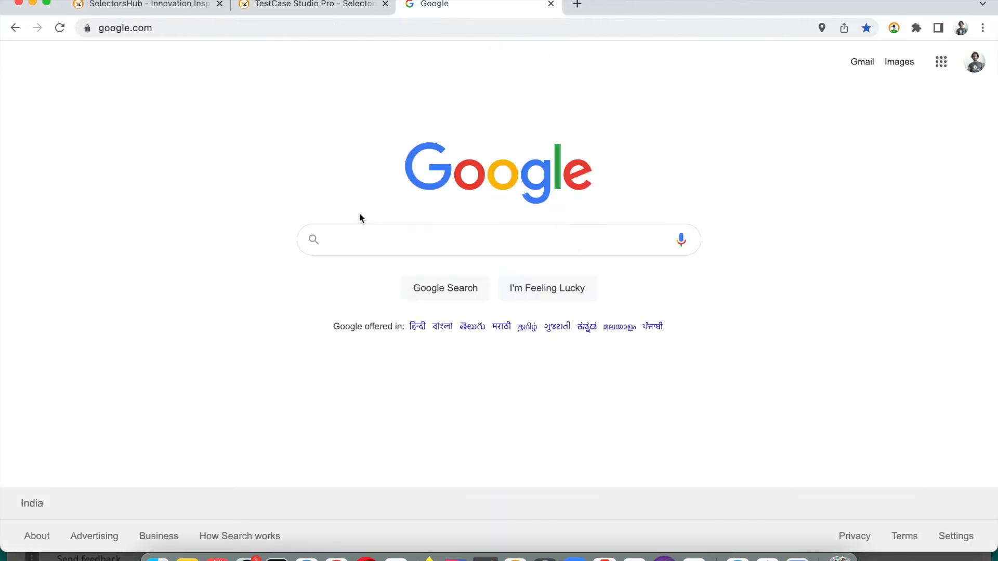
{"action": "left_click", "coordinate": [894, 27]}
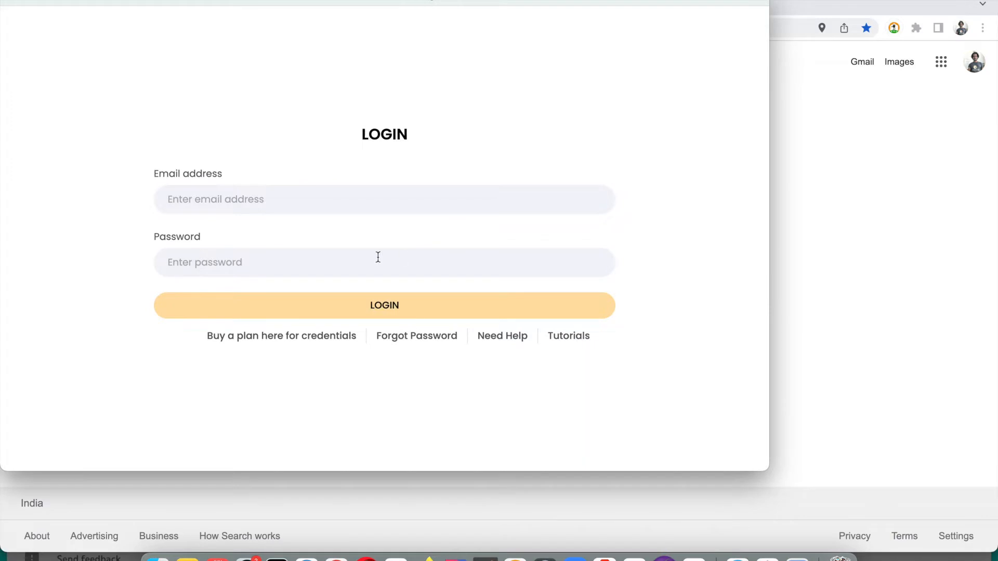
{"action": "left_click", "coordinate": [360, 193]}
{"action": "key", "text": "super+v"}
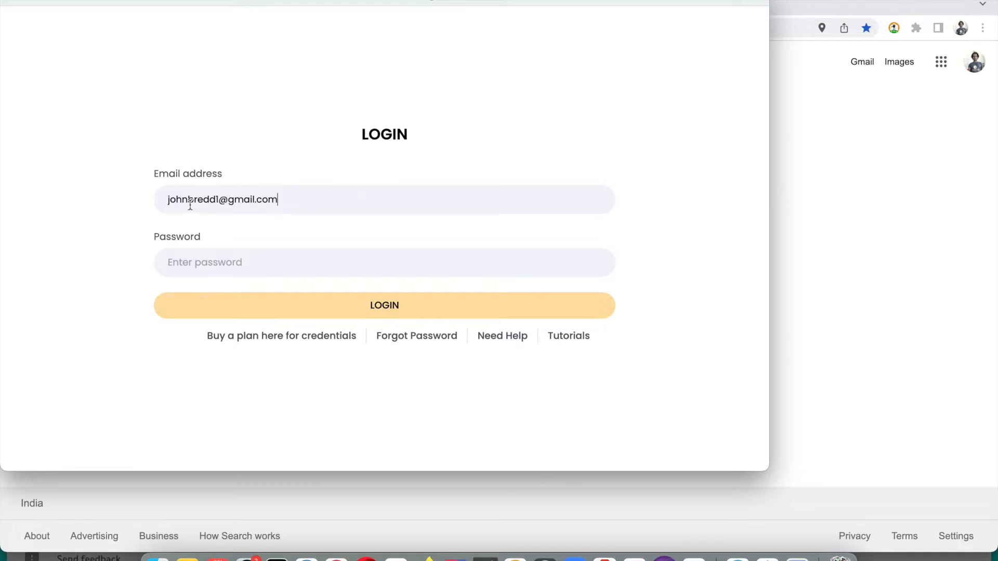
{"action": "left_click", "coordinate": [307, 256]}
{"action": "type", "text": "a•••••••"}
{"action": "key", "text": "Return"}
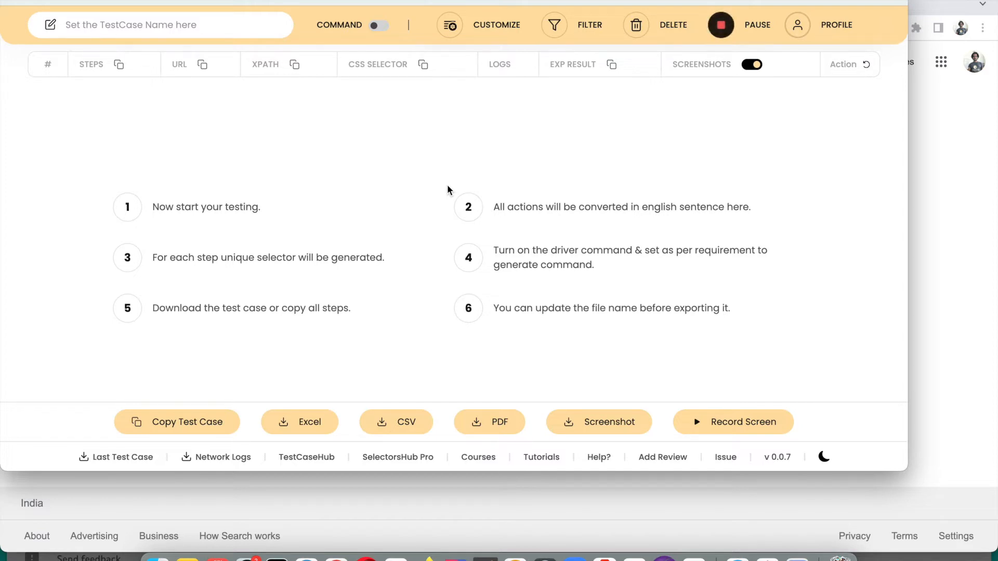
Close and reopen the TestCase Studio Pro popup so recording runs on the Google tab
{"action": "left_click", "coordinate": [9, 2]}
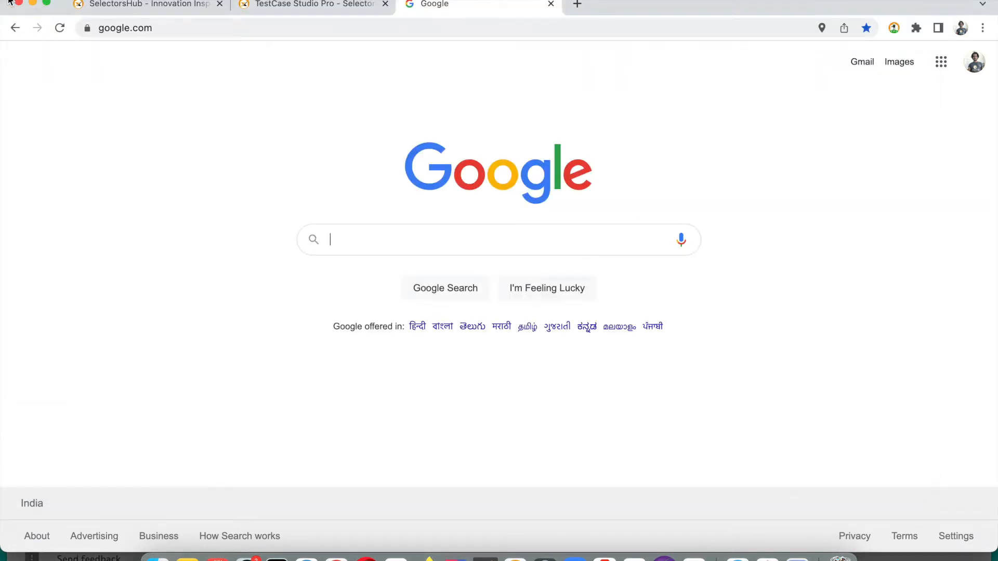
{"action": "left_click", "coordinate": [894, 28]}
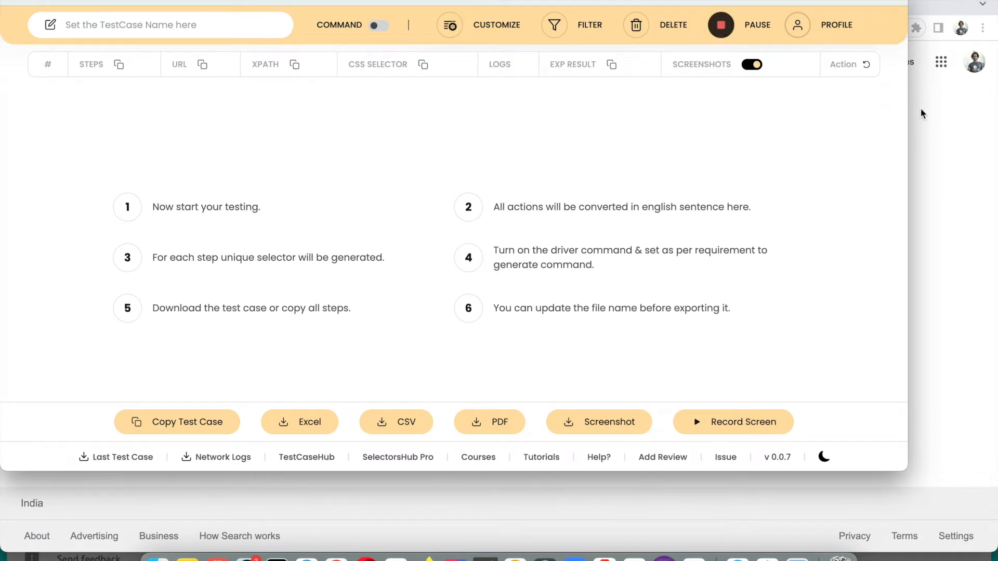
{"action": "left_click", "coordinate": [921, 111]}
{"action": "left_click", "coordinate": [894, 28]}
{"action": "left_click", "coordinate": [949, 258]}
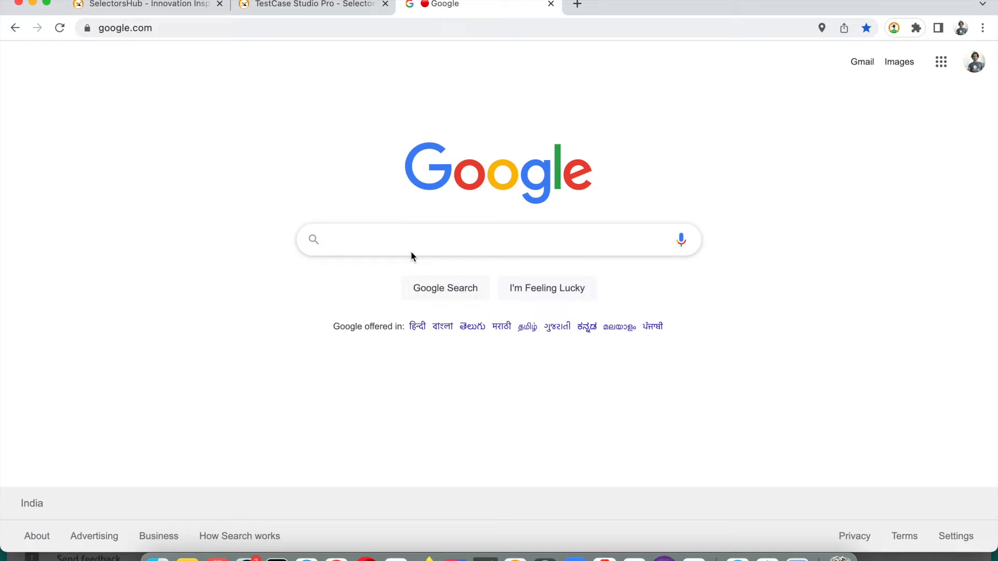
Search Google for selectorshub and open the SelectorsHub - Innovation Inspired Automation result
{"action": "type", "text": "sele"}
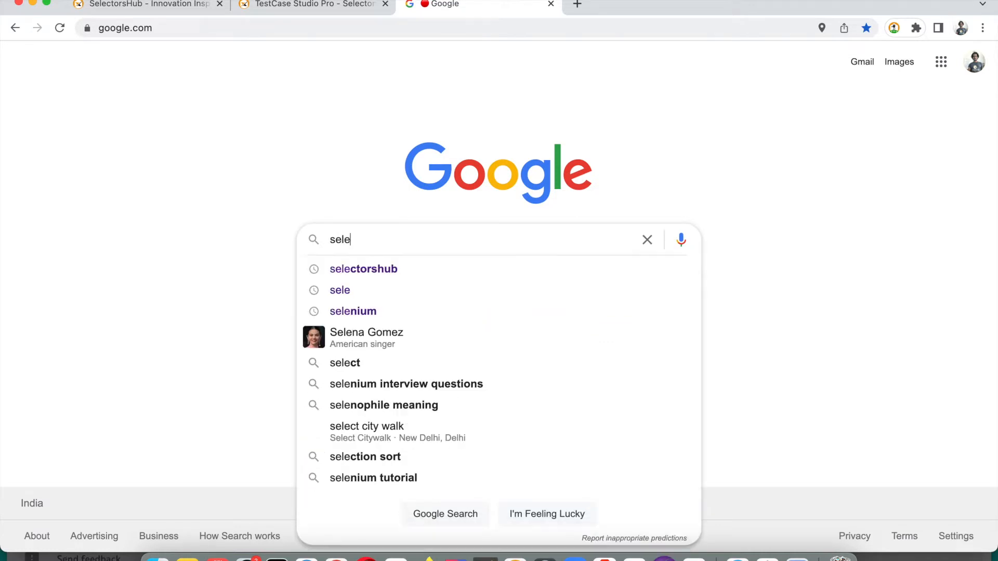
{"action": "type", "text": "ctorshub"}
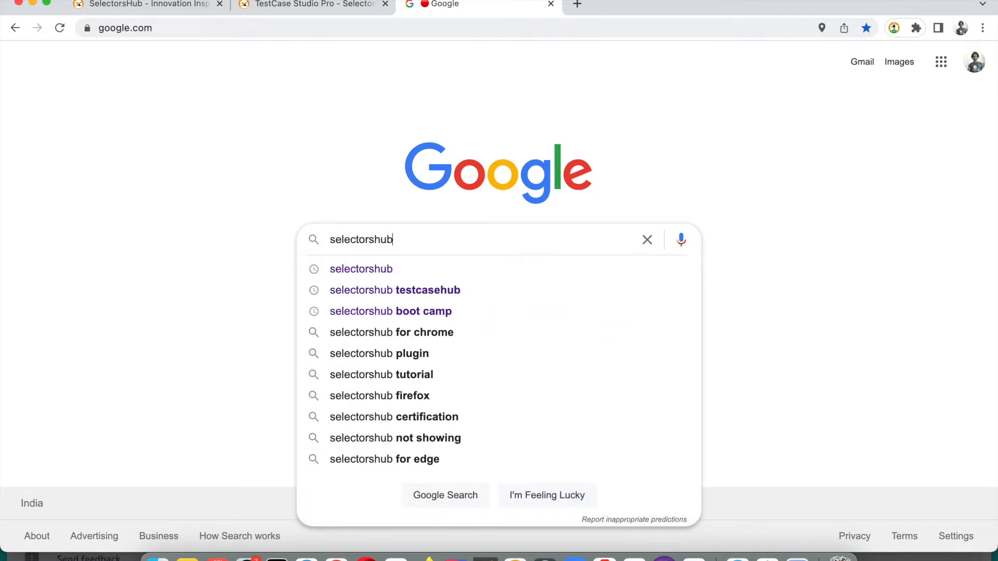
{"action": "key", "text": "Return"}
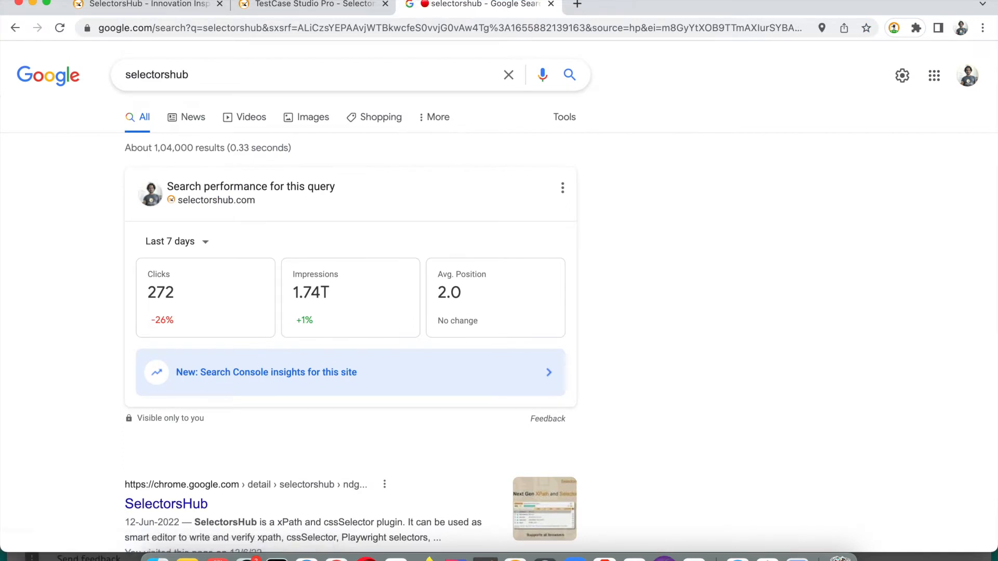
{"action": "scroll", "coordinate": [207, 359], "scroll_direction": "down", "scroll_amount": 1}
{"action": "scroll", "coordinate": [207, 358], "scroll_direction": "down", "scroll_amount": 7}
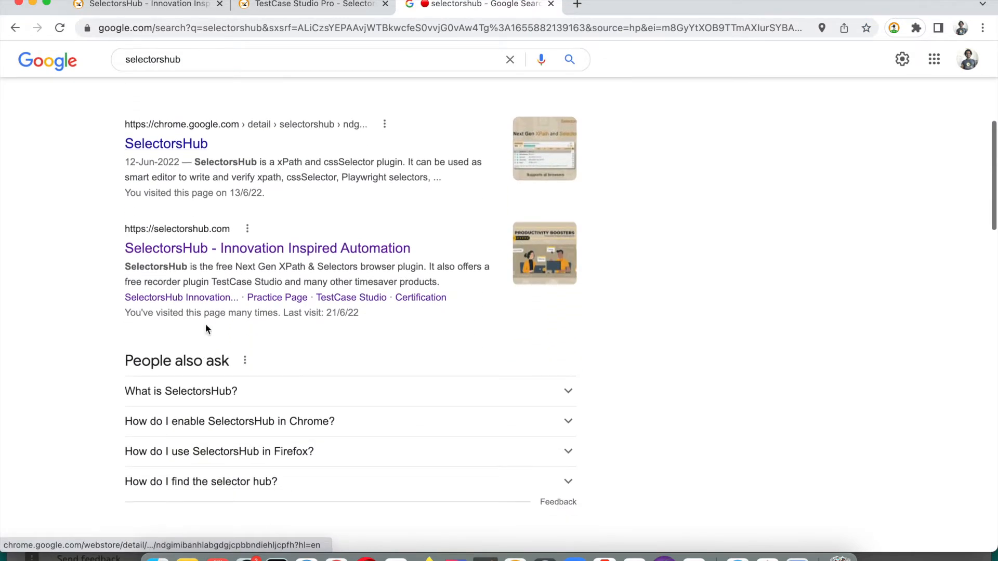
{"action": "left_click", "coordinate": [233, 260]}
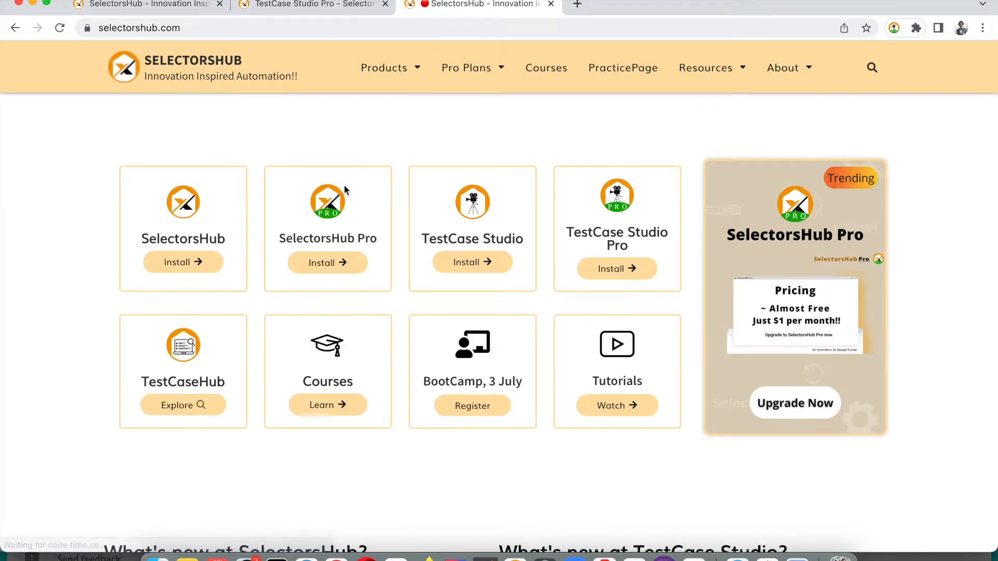
Go to the SelectorsHub practice page and follow the Pro Plans link
{"action": "left_click", "coordinate": [617, 77]}
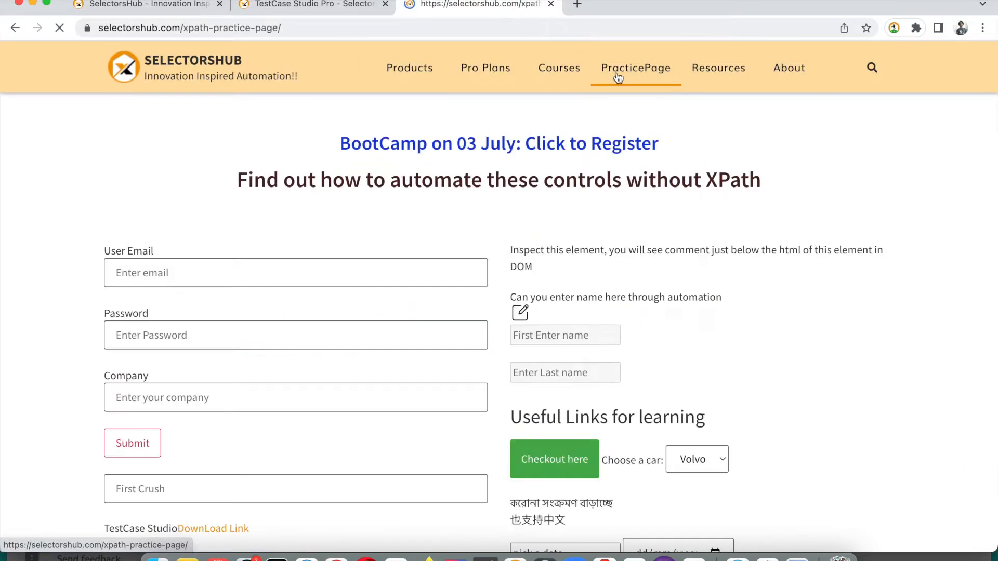
{"action": "right_click", "coordinate": [541, 72]}
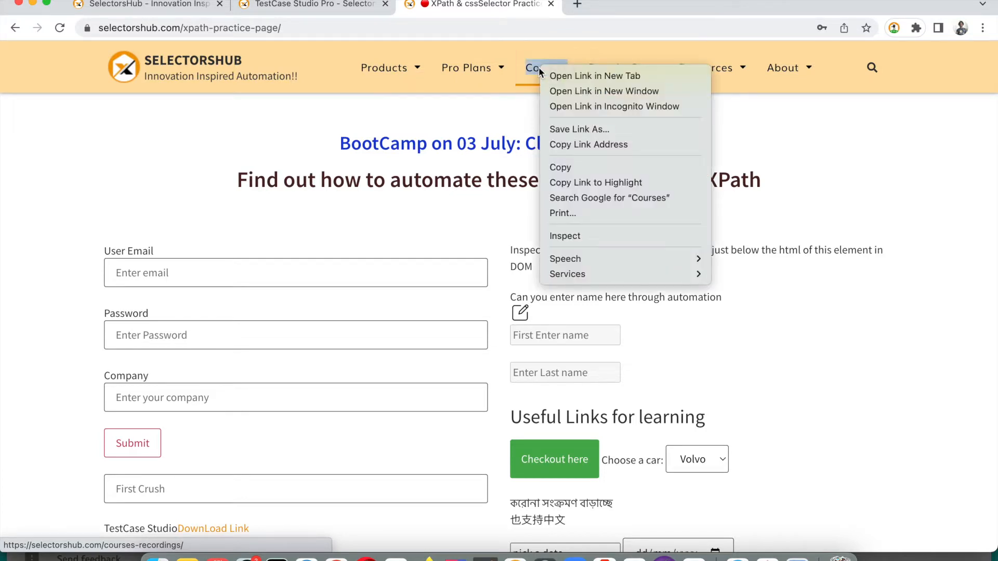
{"action": "left_click", "coordinate": [473, 71]}
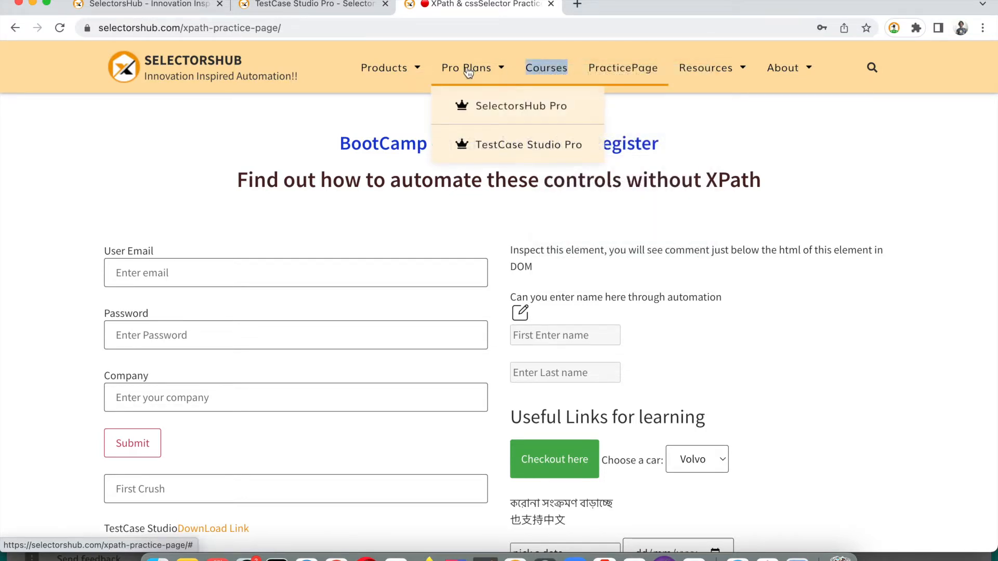
{"action": "left_click", "coordinate": [467, 72]}
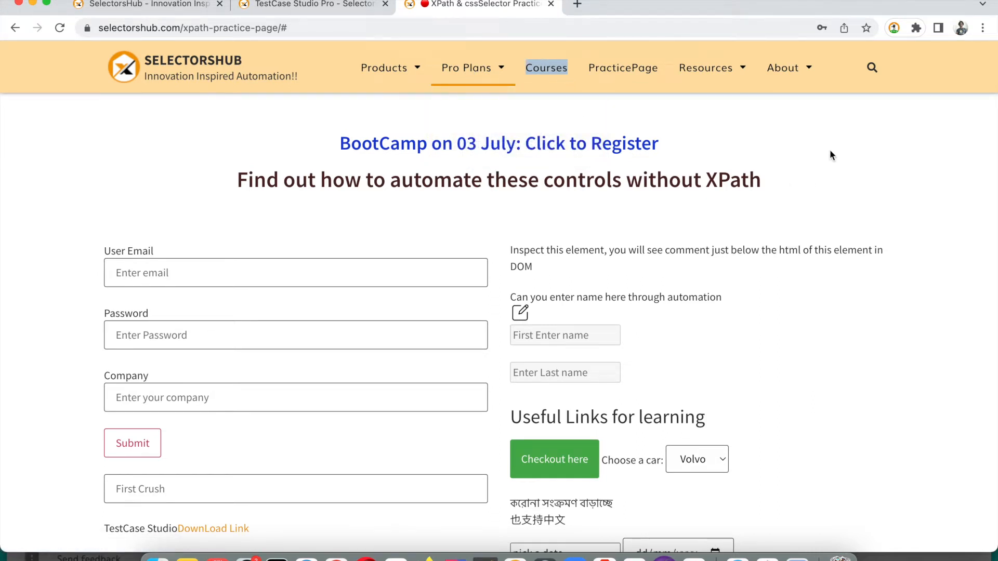
Show the eight recorded steps with wider step and URL columns
{"action": "key", "text": "super+grave"}
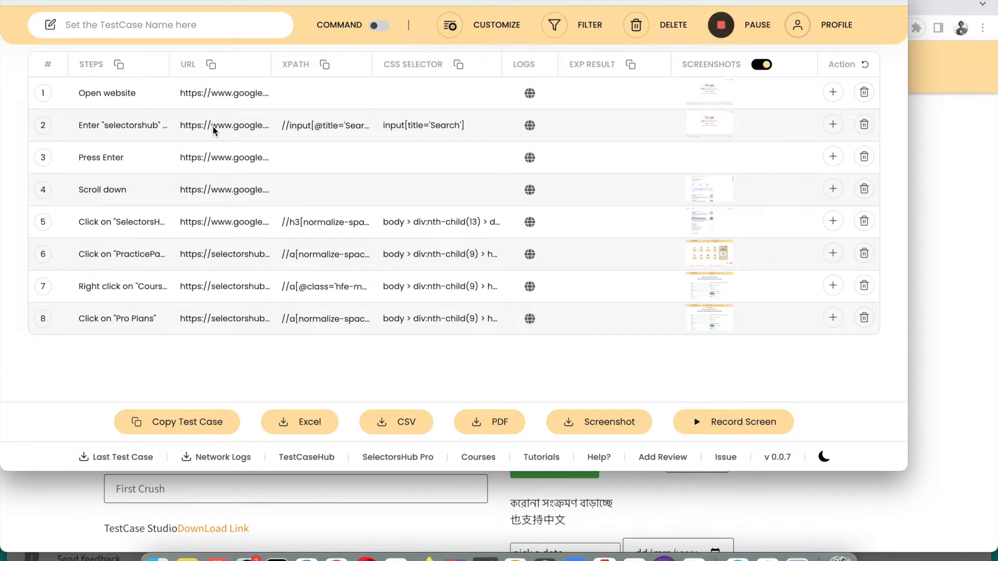
{"action": "left_click_drag", "start_coordinate": [170, 64], "coordinate": [261, 65]}
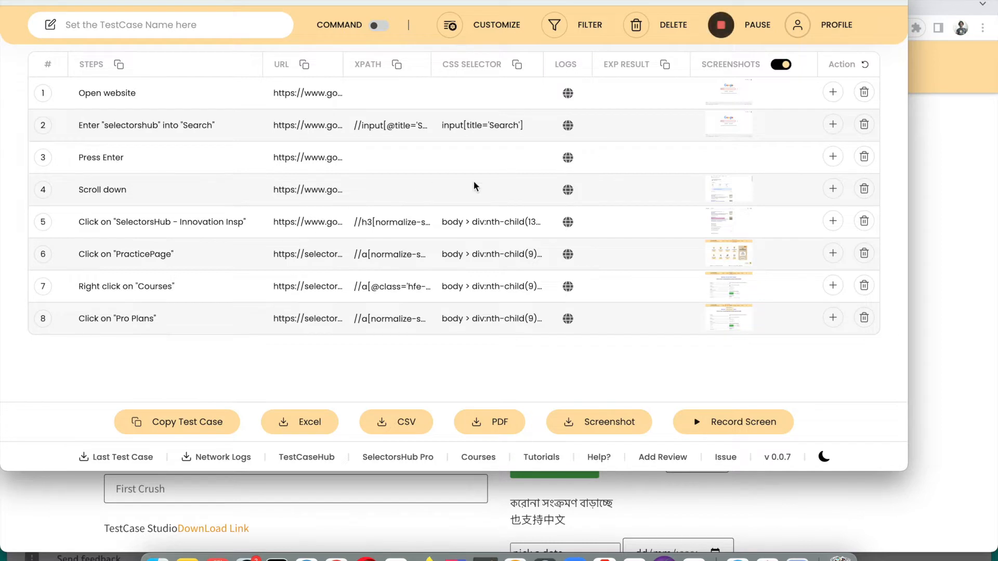
{"action": "left_click_drag", "start_coordinate": [263, 64], "coordinate": [196, 64]}
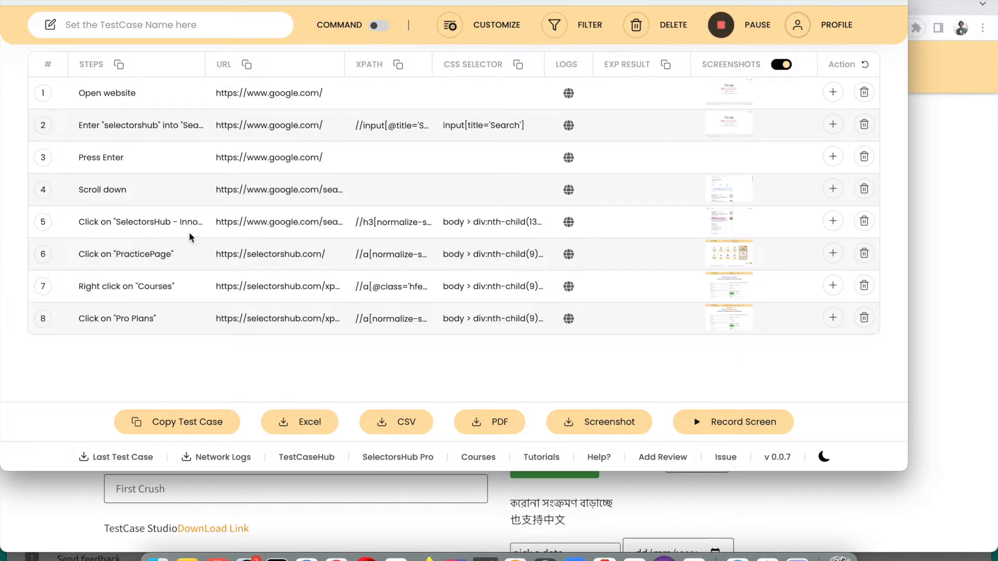
{"action": "left_click", "coordinate": [568, 223]}
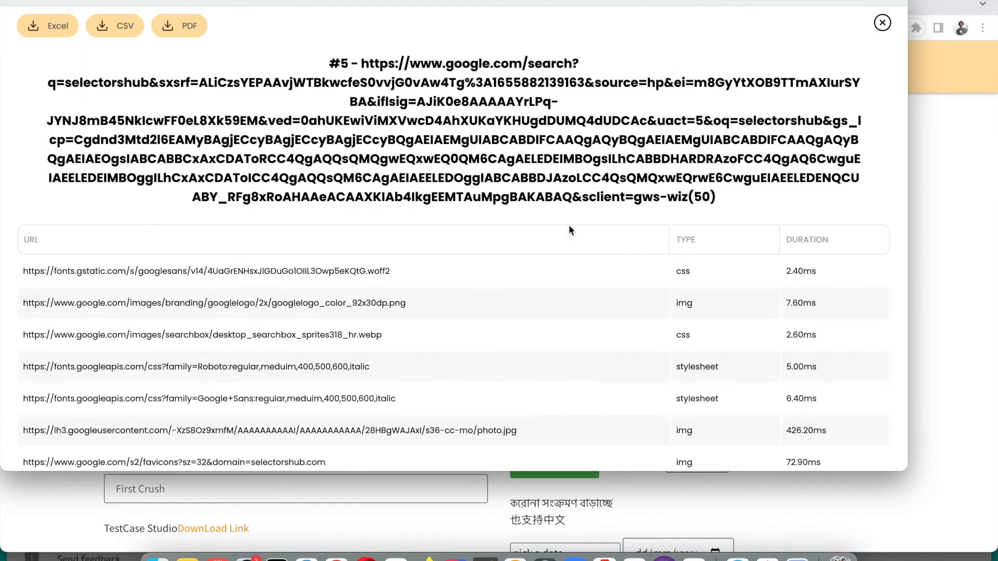
{"action": "scroll", "coordinate": [460, 214], "scroll_direction": "down", "scroll_amount": 10}
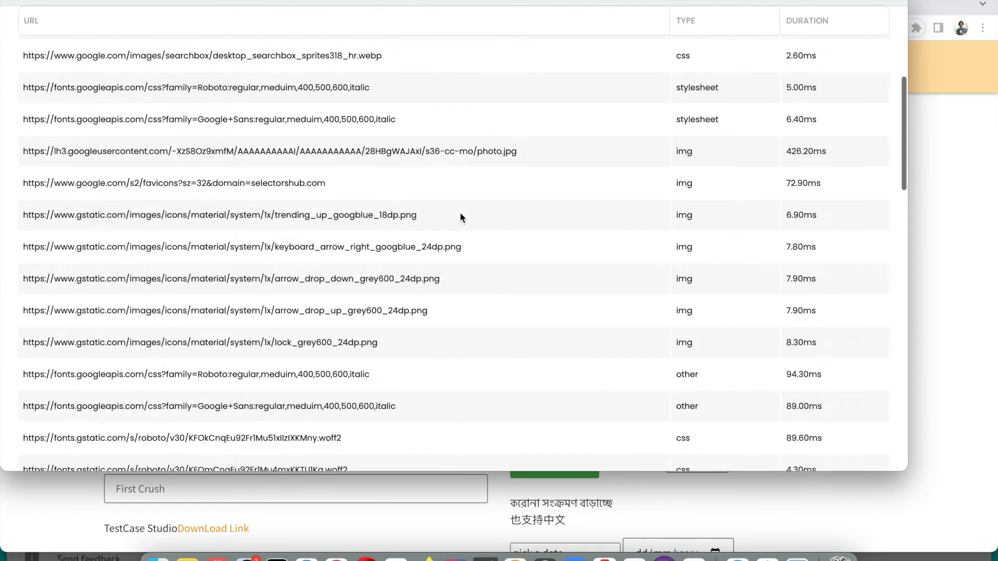
{"action": "scroll", "coordinate": [460, 213], "scroll_direction": "up", "scroll_amount": 10}
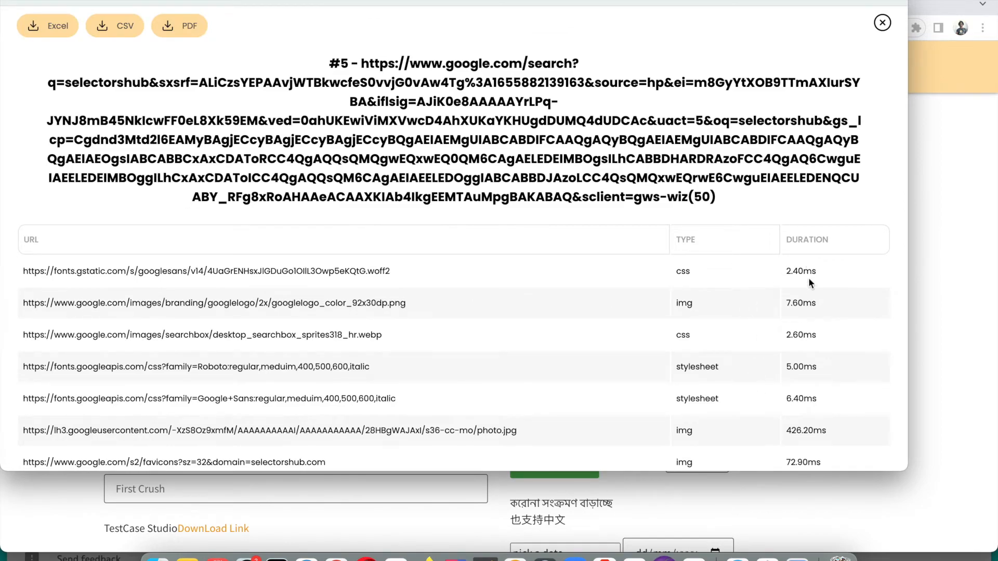
{"action": "scroll", "coordinate": [787, 360], "scroll_direction": "down", "scroll_amount": 10}
{"action": "scroll", "coordinate": [787, 360], "scroll_direction": "up", "scroll_amount": 10}
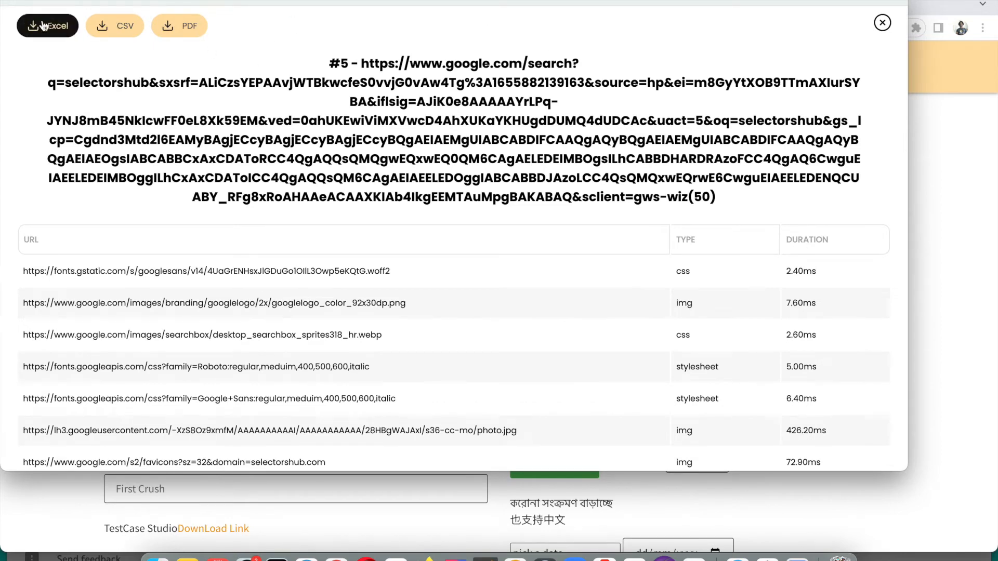
{"action": "left_click", "coordinate": [883, 23]}
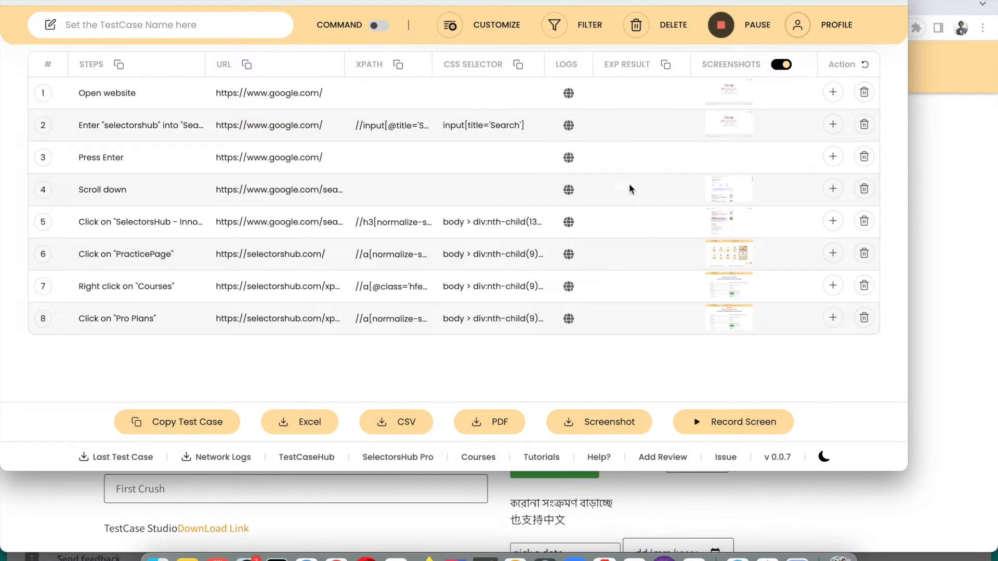
Set step 5's expected result to 'expected title'
{"action": "left_click", "coordinate": [618, 224]}
{"action": "type", "text": "expin"}
{"action": "key", "text": "BackSpace"}
{"action": "type", "text": "ected title"}
Set step 6's expected result to 'element visible' and view step 1's screenshot
{"action": "left_click", "coordinate": [620, 257]}
{"action": "type", "text": "element visible"}
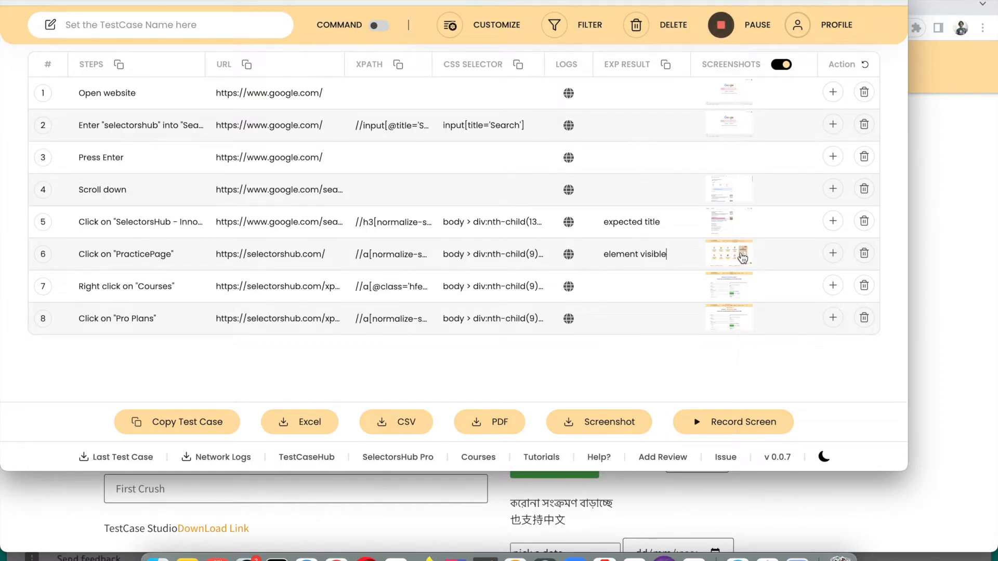
{"action": "left_click", "coordinate": [729, 97]}
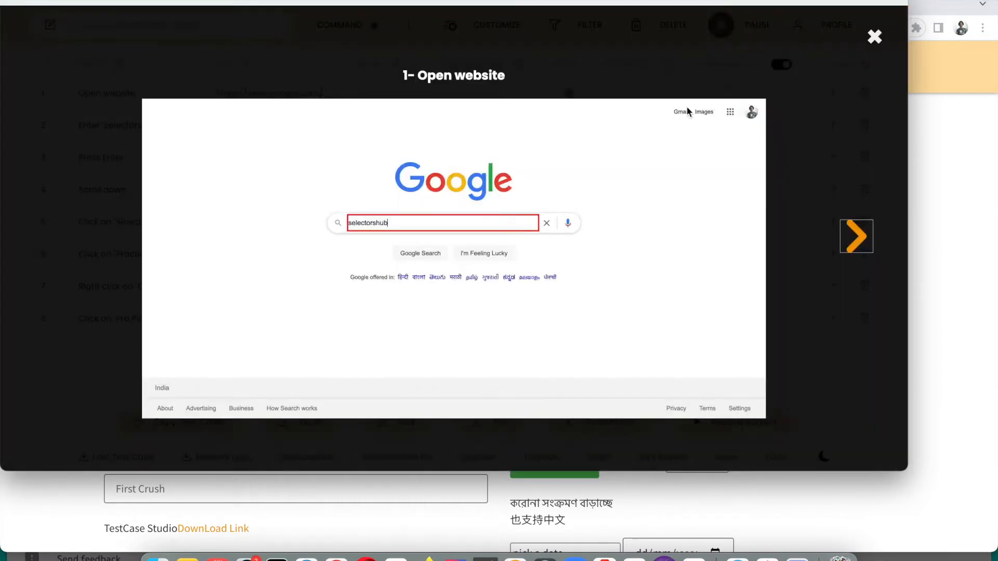
Browse the step screenshots back and forth up to step 5, then close the viewer
{"action": "left_click", "coordinate": [856, 244]}
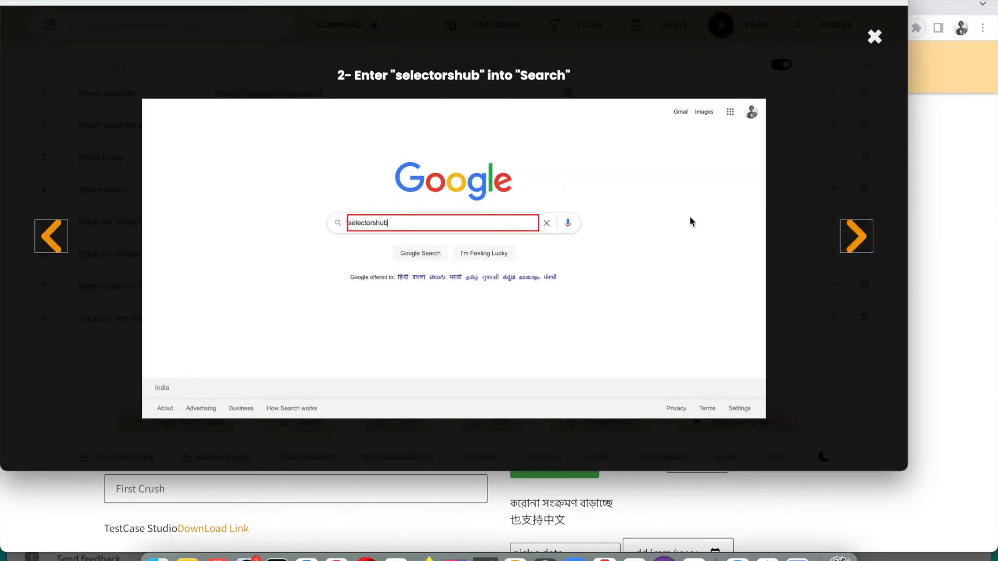
{"action": "left_click", "coordinate": [857, 237]}
{"action": "left_click", "coordinate": [856, 237]}
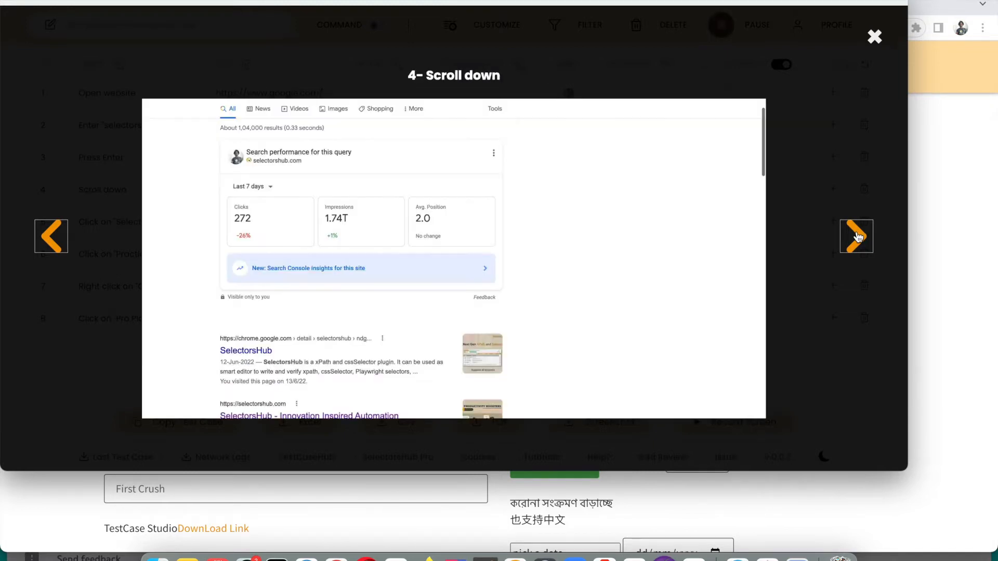
{"action": "left_click", "coordinate": [49, 244]}
{"action": "left_click", "coordinate": [39, 237]}
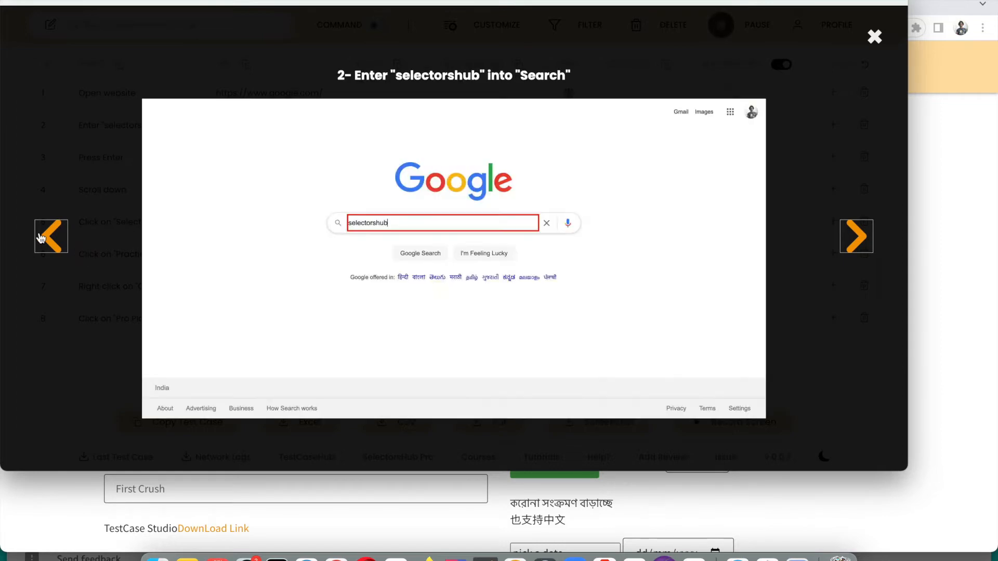
{"action": "left_click", "coordinate": [857, 247]}
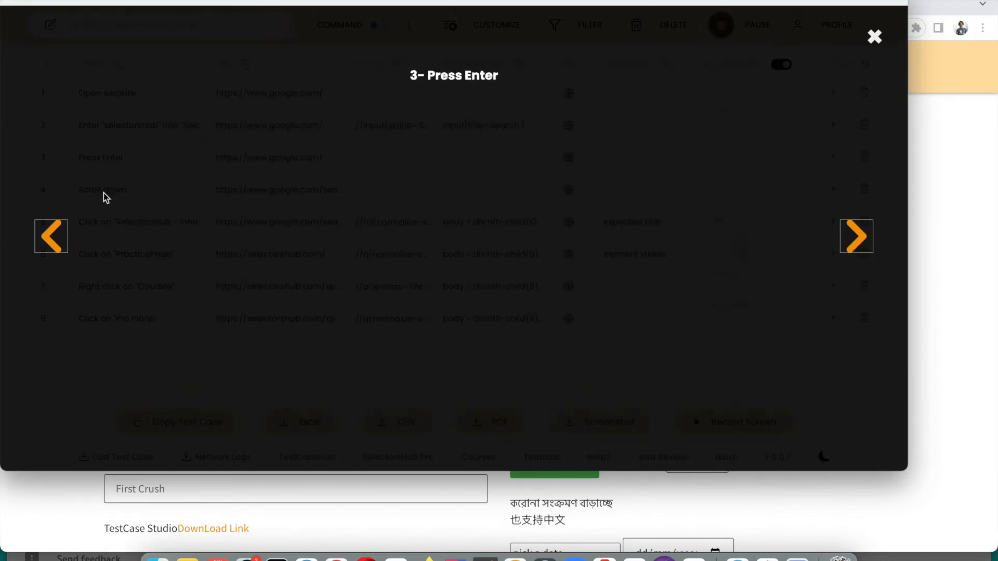
{"action": "left_click", "coordinate": [56, 235]}
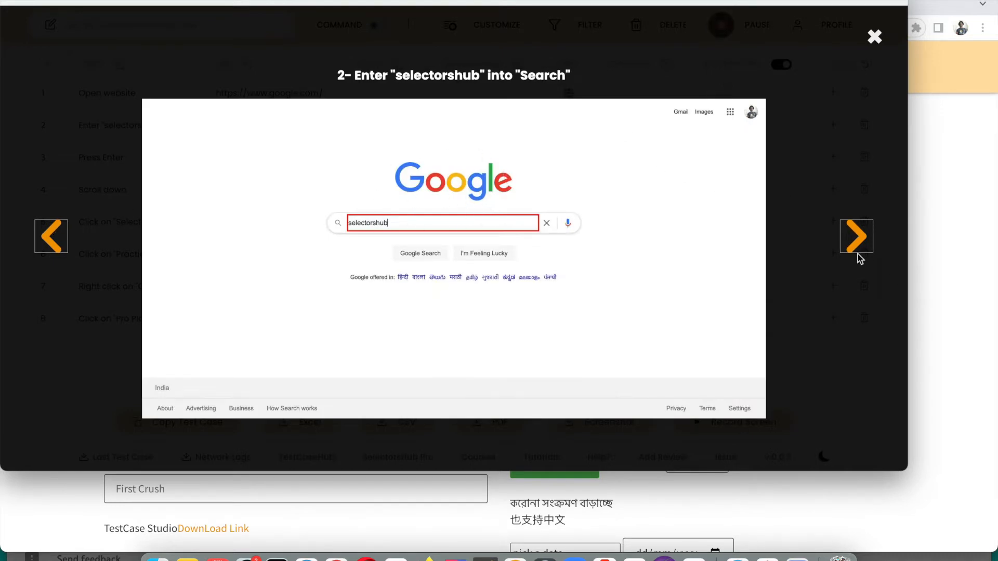
{"action": "left_click", "coordinate": [857, 235]}
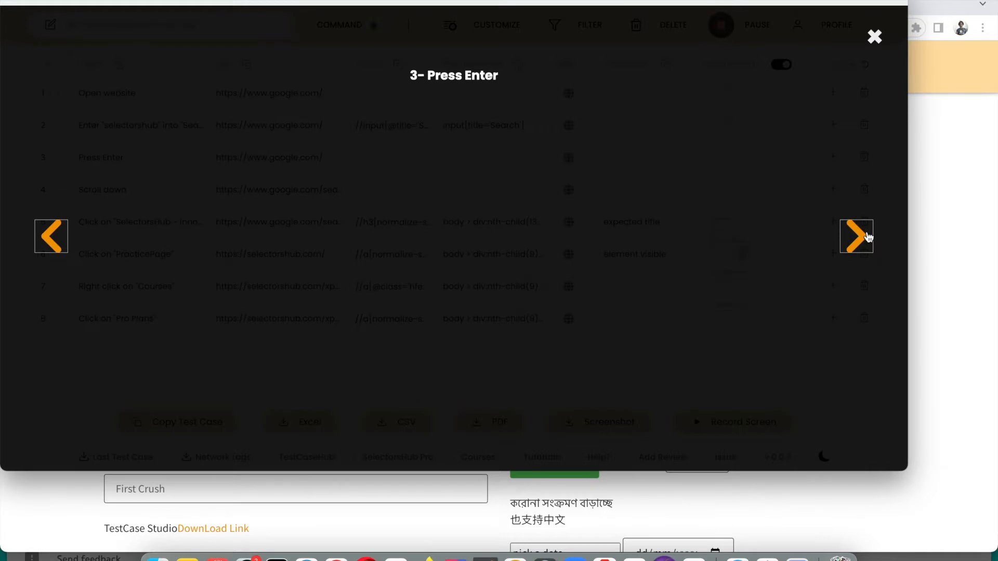
{"action": "left_click", "coordinate": [865, 237]}
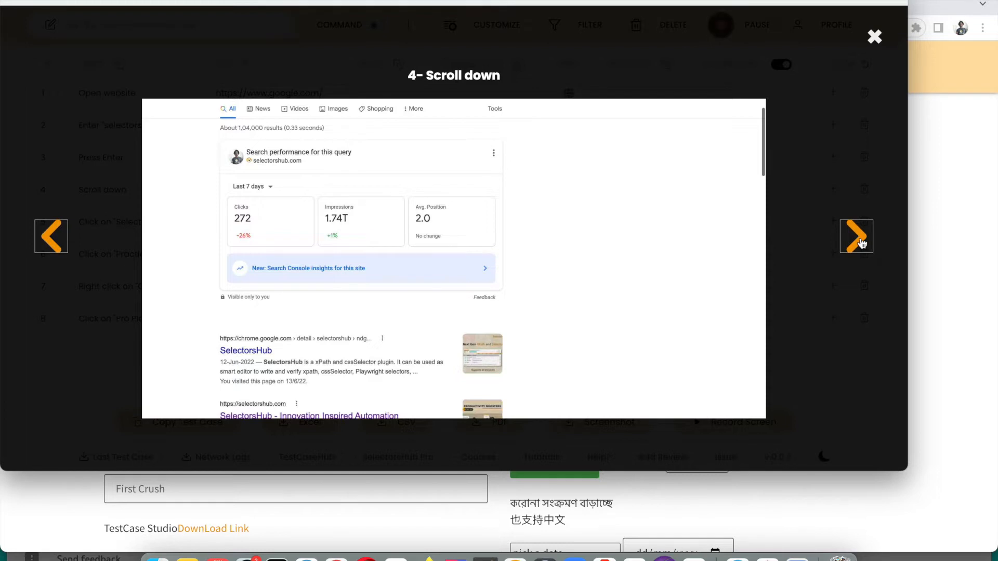
{"action": "left_click", "coordinate": [843, 240]}
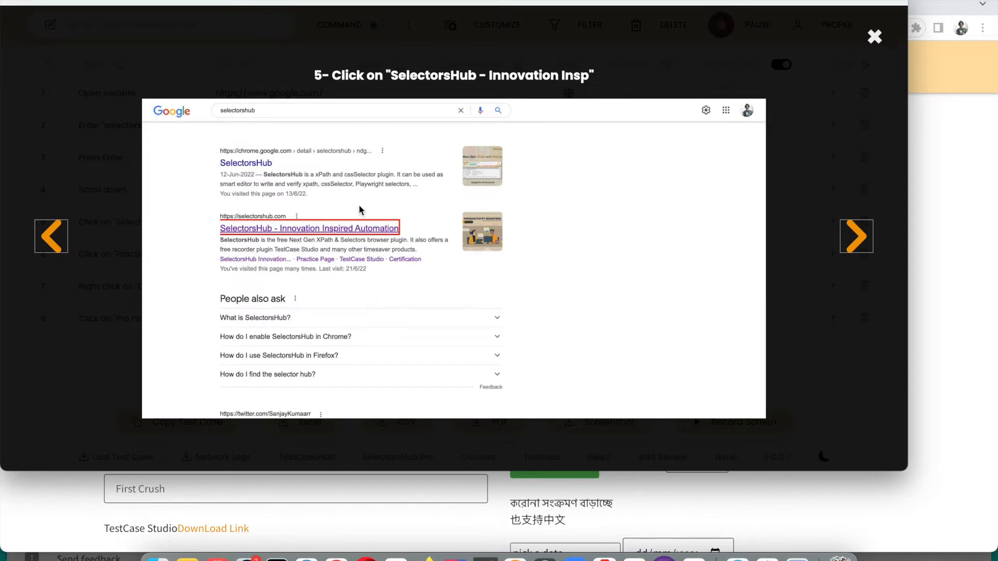
{"action": "left_click", "coordinate": [875, 36]}
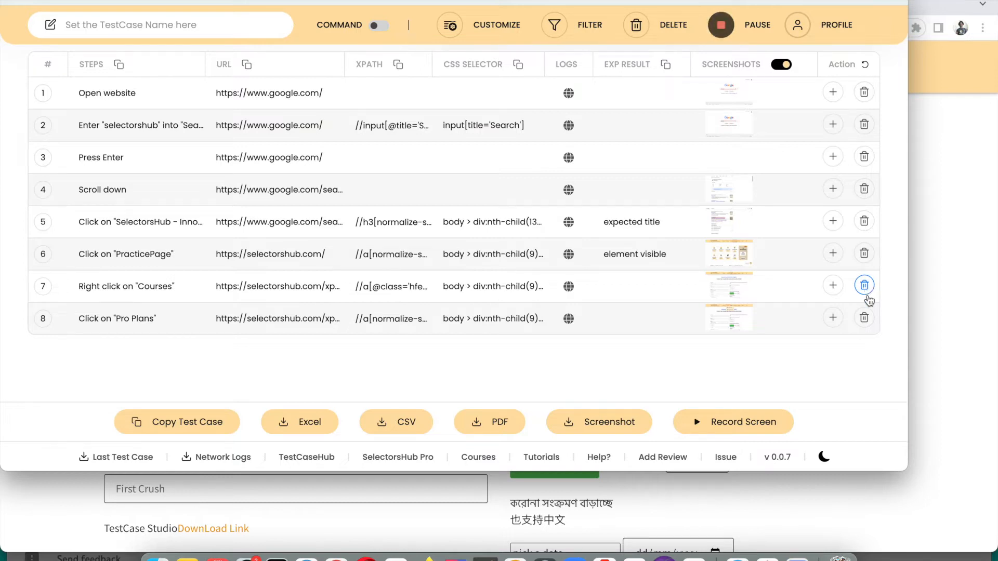
{"action": "left_click", "coordinate": [865, 318]}
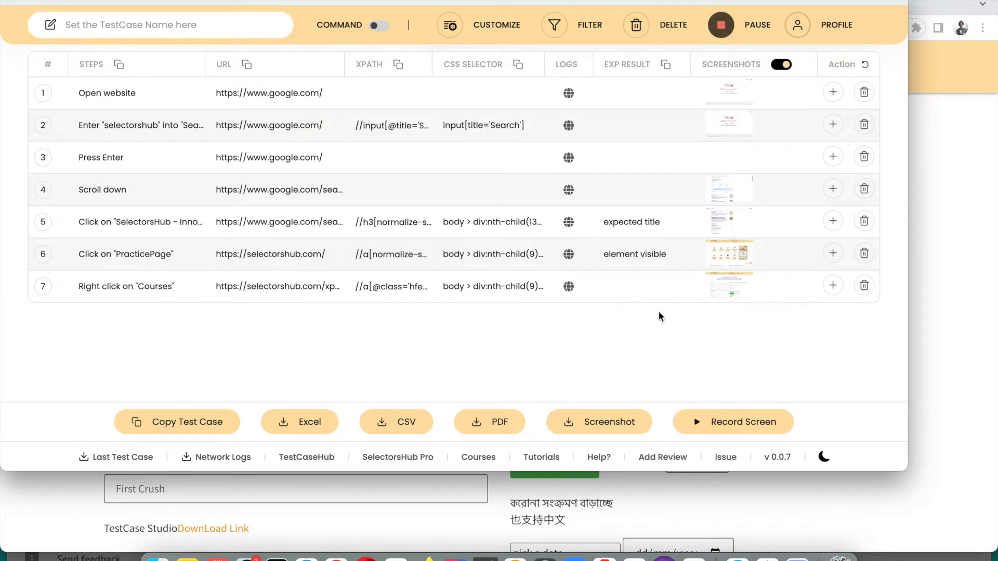
{"action": "left_click", "coordinate": [865, 65]}
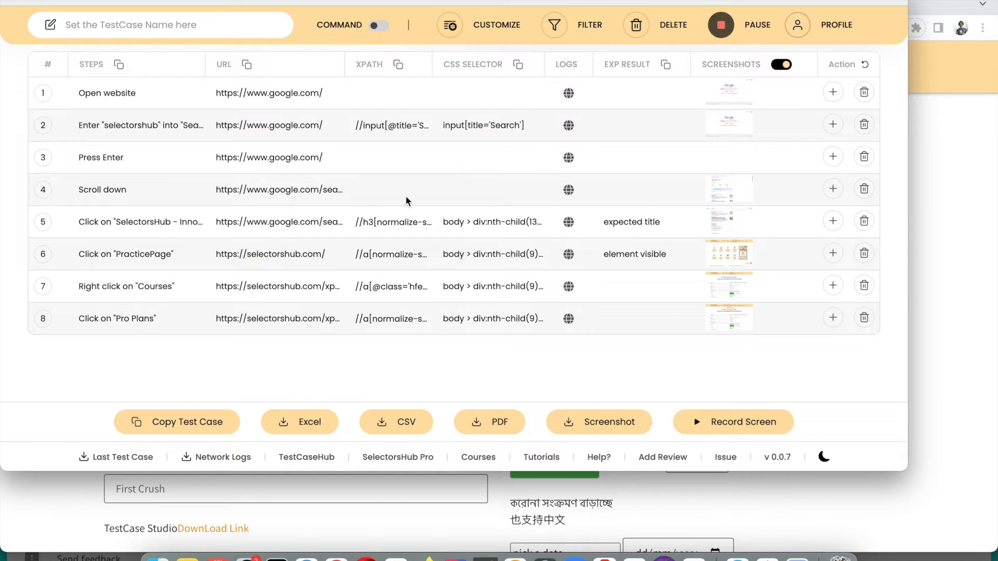
Insert a new empty step after step 5 and describe it as 'wait for 5sec'
{"action": "left_click", "coordinate": [834, 222]}
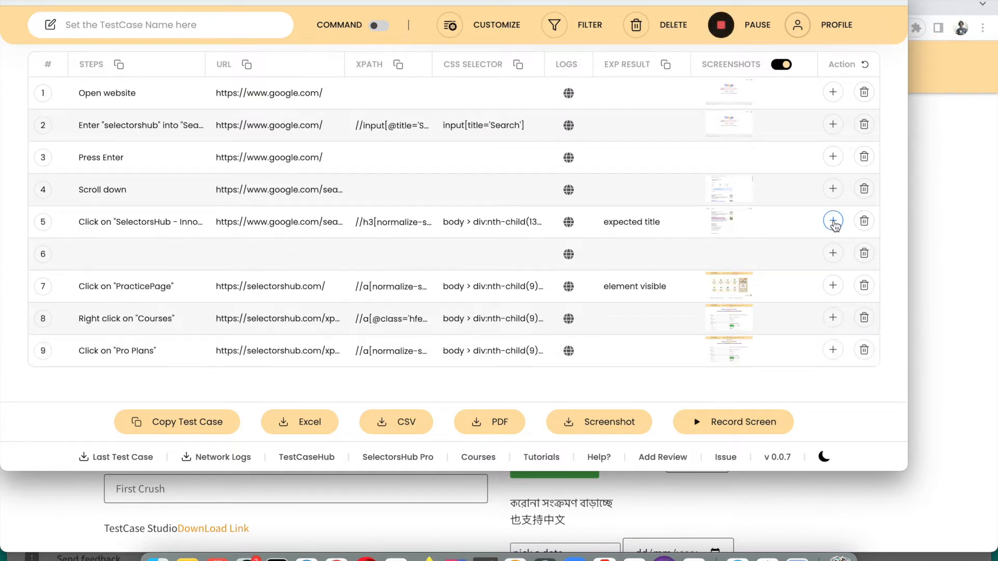
{"action": "left_click", "coordinate": [96, 254]}
{"action": "type", "text": "wait for 5sec"}
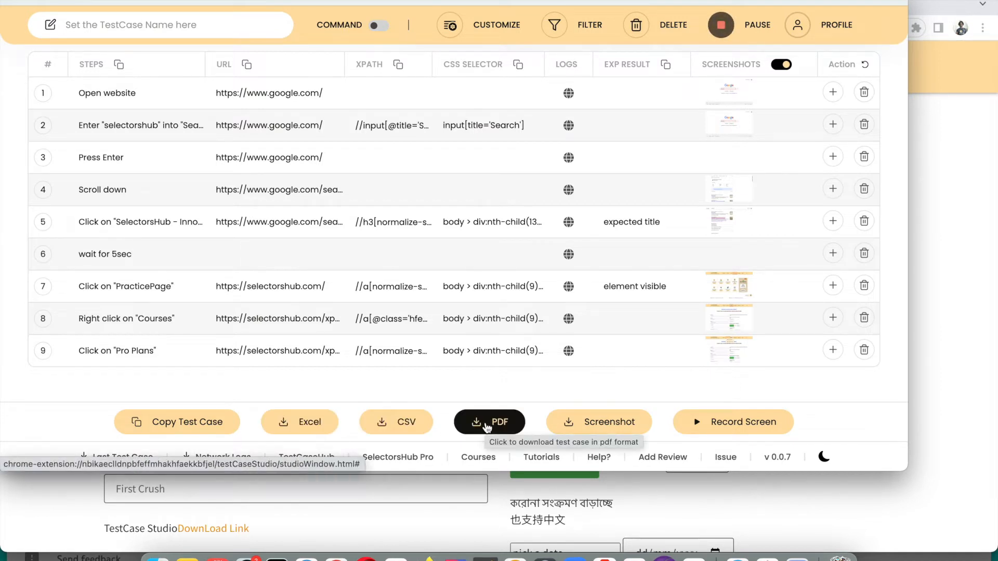
Download the nine-step test case as an Excel .xls file and as a CSV file
{"action": "left_click", "coordinate": [296, 422]}
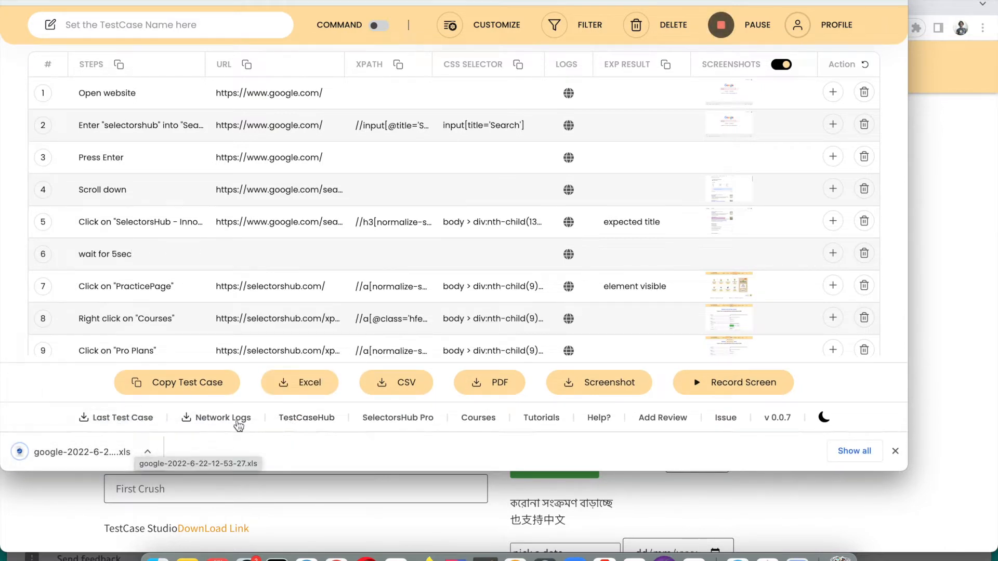
{"action": "left_click", "coordinate": [398, 387]}
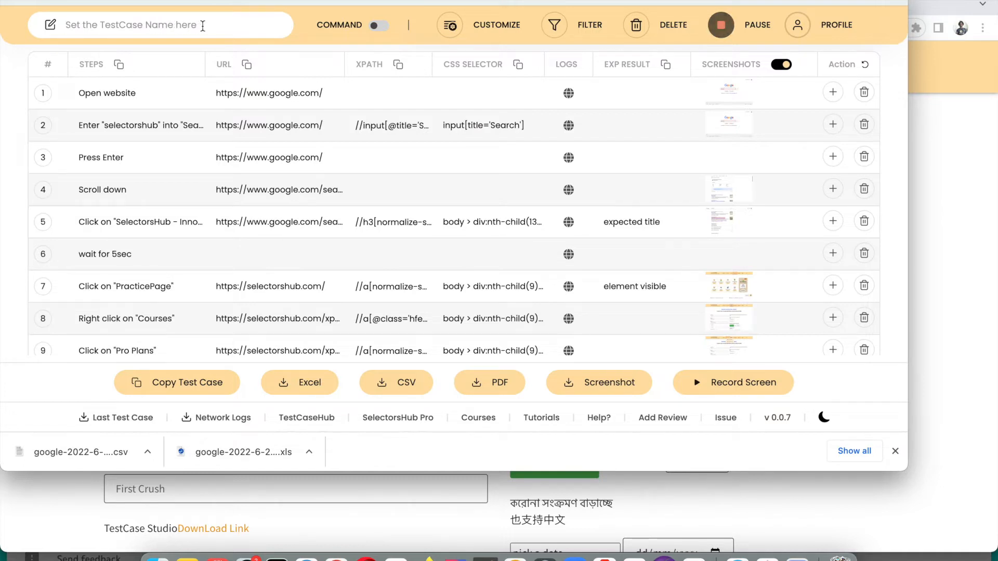
Name the test case DetailedTutorial and export it as PDF and CSV
{"action": "type", "text": "DetailedTutorial"}
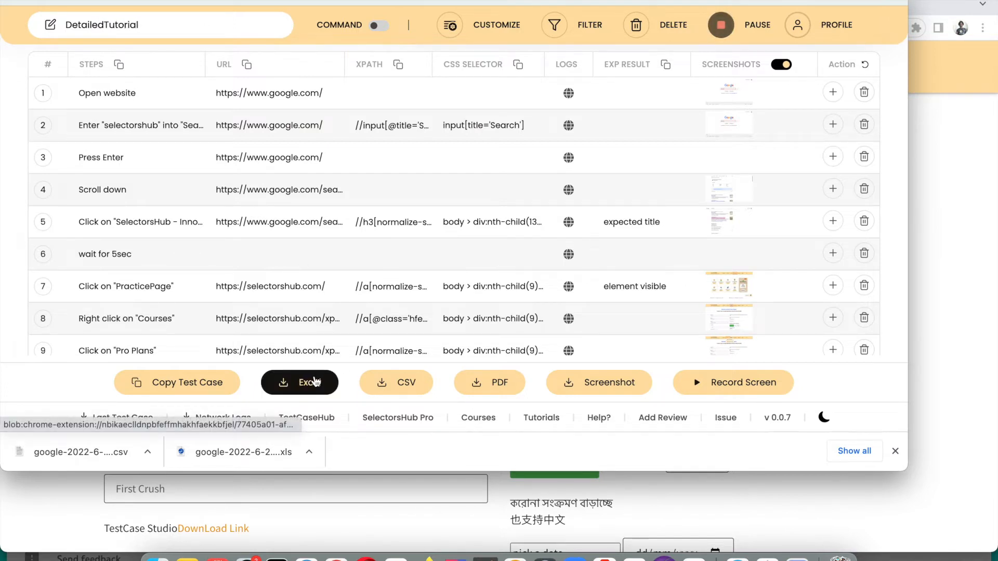
{"action": "left_click", "coordinate": [488, 387]}
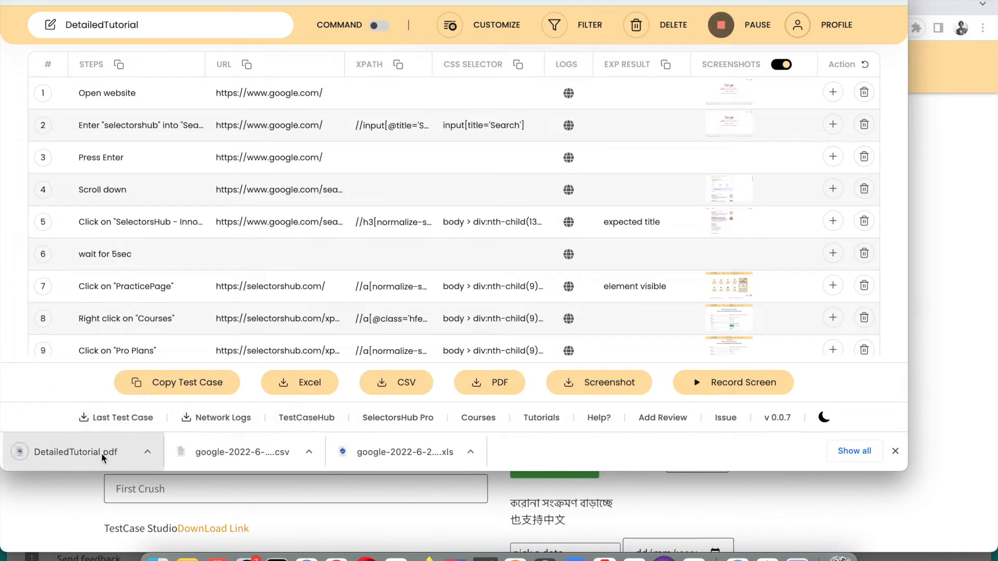
{"action": "left_click", "coordinate": [367, 393]}
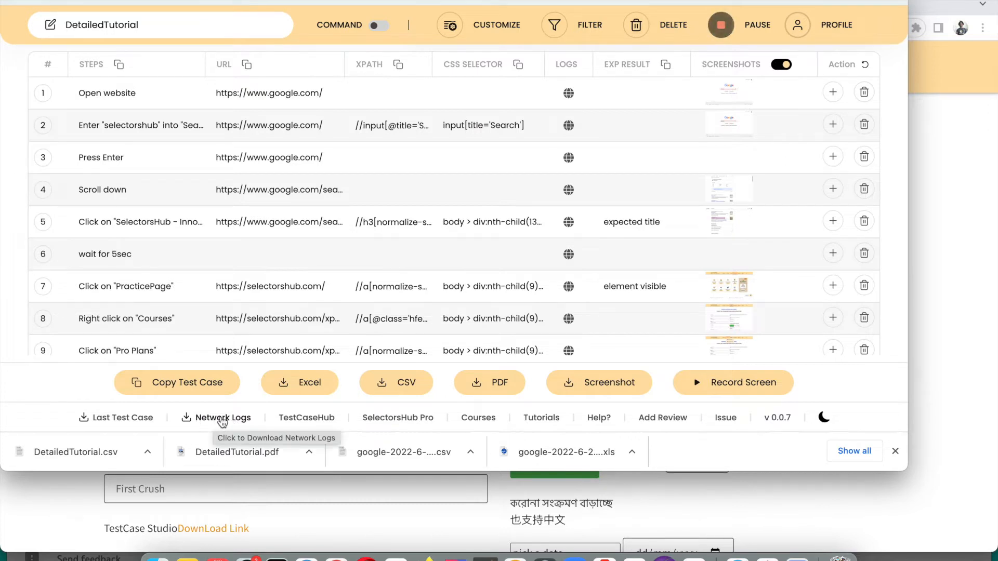
{"action": "left_click", "coordinate": [895, 451]}
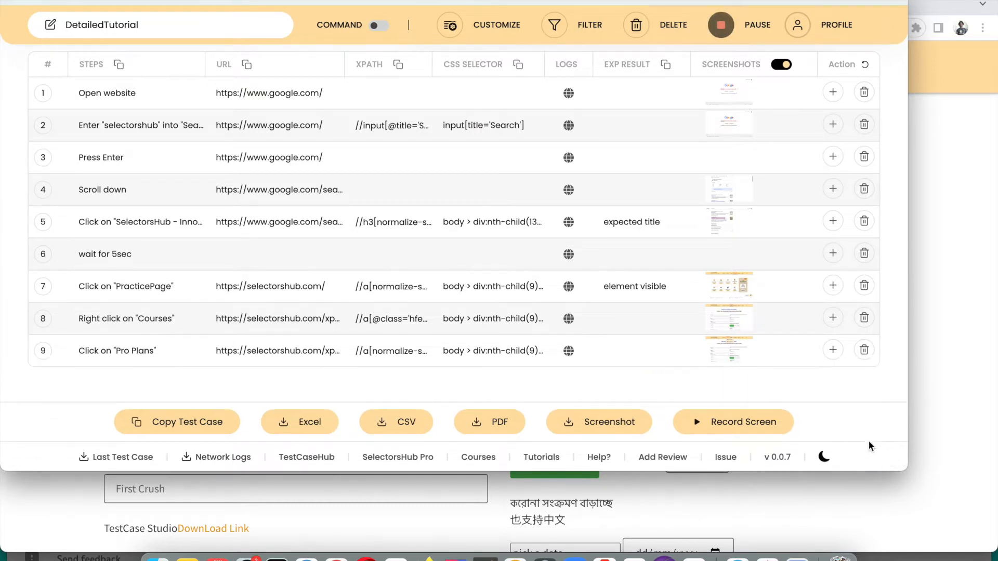
Download the network logs and the step screenshots zip, then open the zip
{"action": "left_click", "coordinate": [224, 457]}
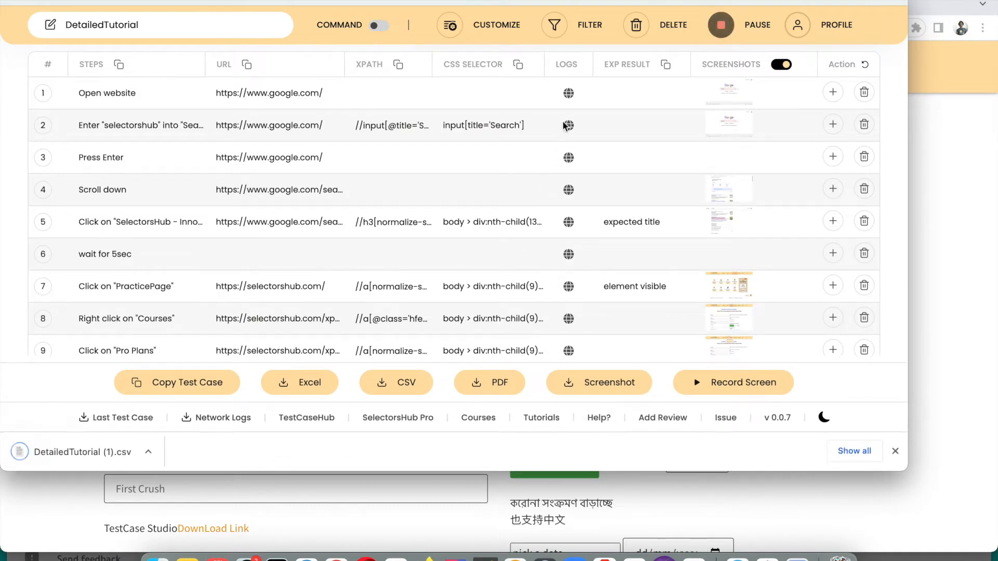
{"action": "left_click", "coordinate": [895, 451]}
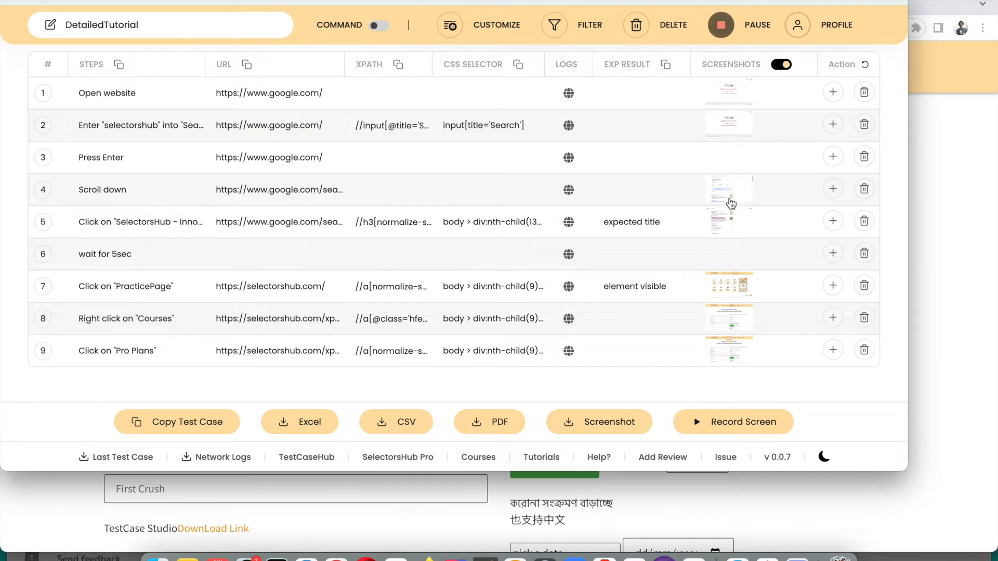
{"action": "left_click", "coordinate": [606, 423]}
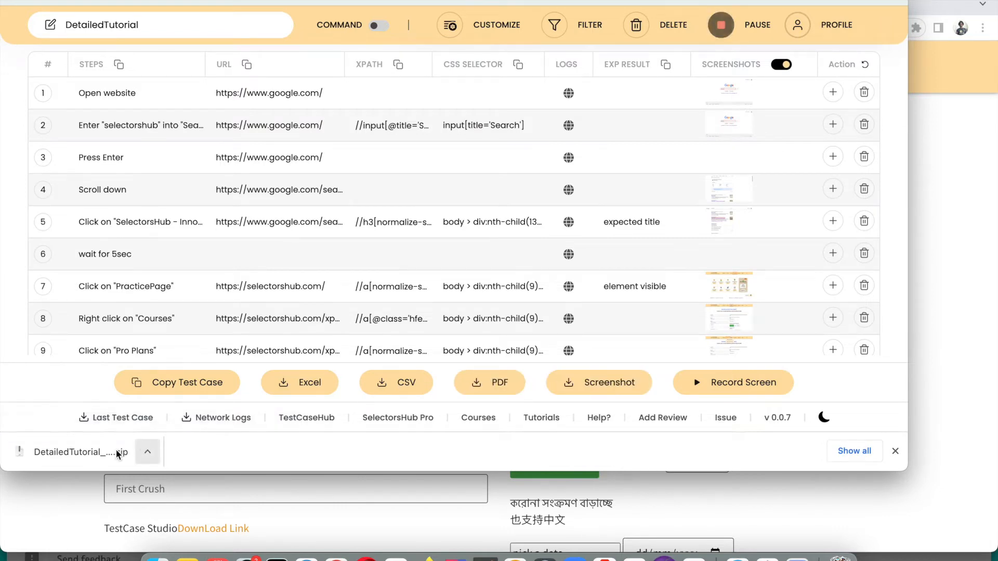
{"action": "left_click", "coordinate": [93, 459]}
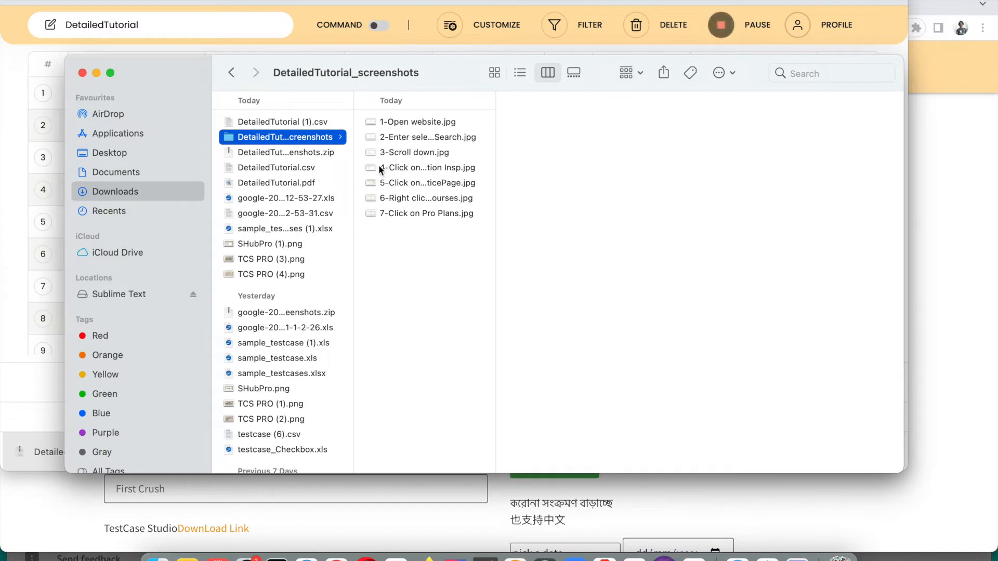
Preview 1-Open website.jpg in Finder, then return to the test-step table
{"action": "left_click", "coordinate": [406, 120]}
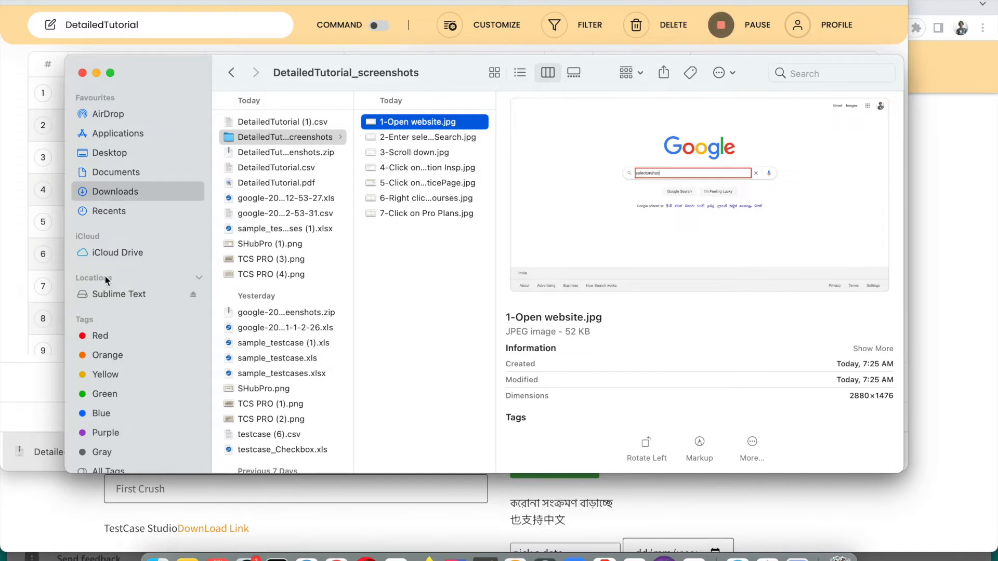
{"action": "left_click", "coordinate": [17, 288]}
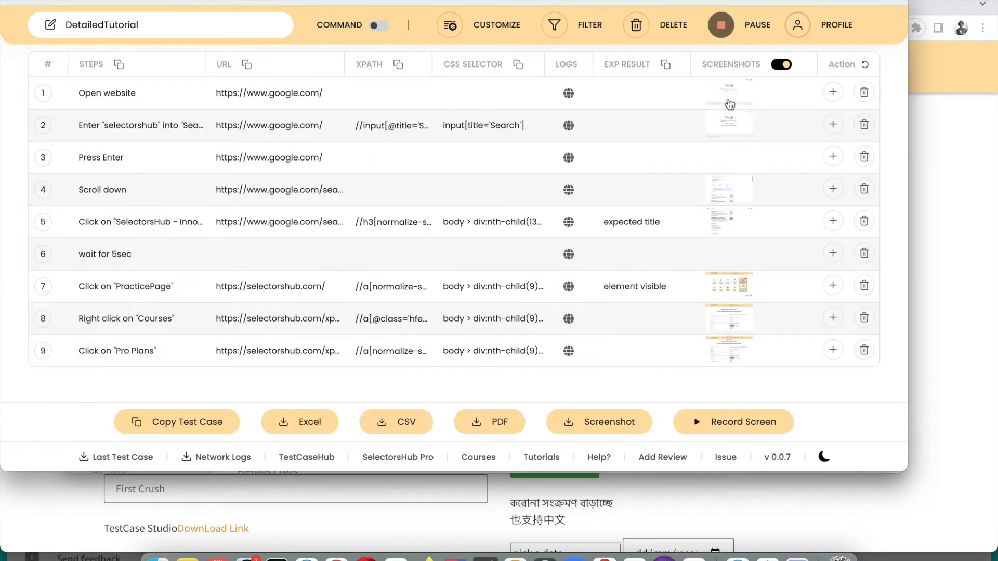
Enlarge step 7's captured screenshot, then bring the DetailedTutorial_screenshots folder back up in Finder
{"action": "left_click", "coordinate": [735, 287]}
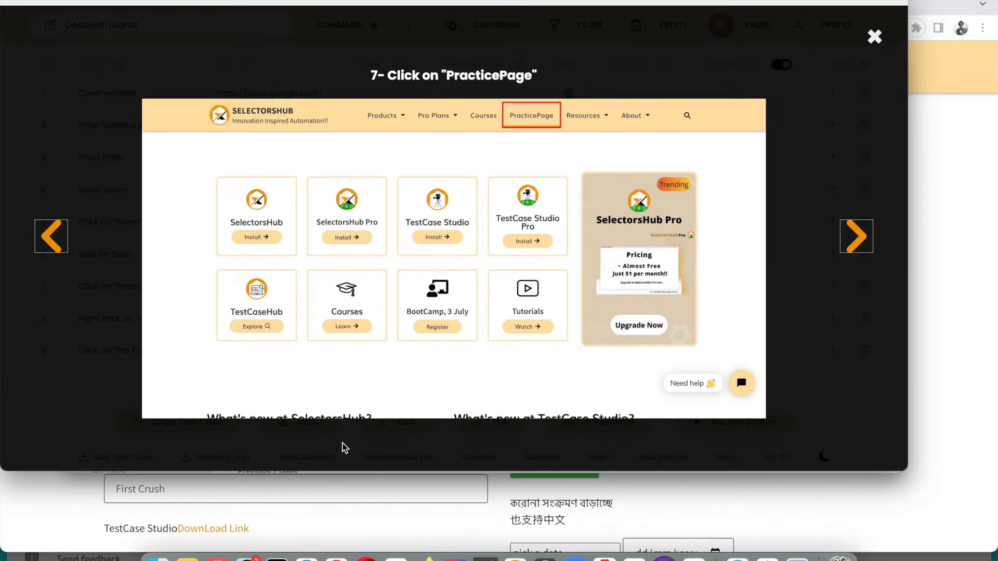
{"action": "left_click", "coordinate": [157, 558]}
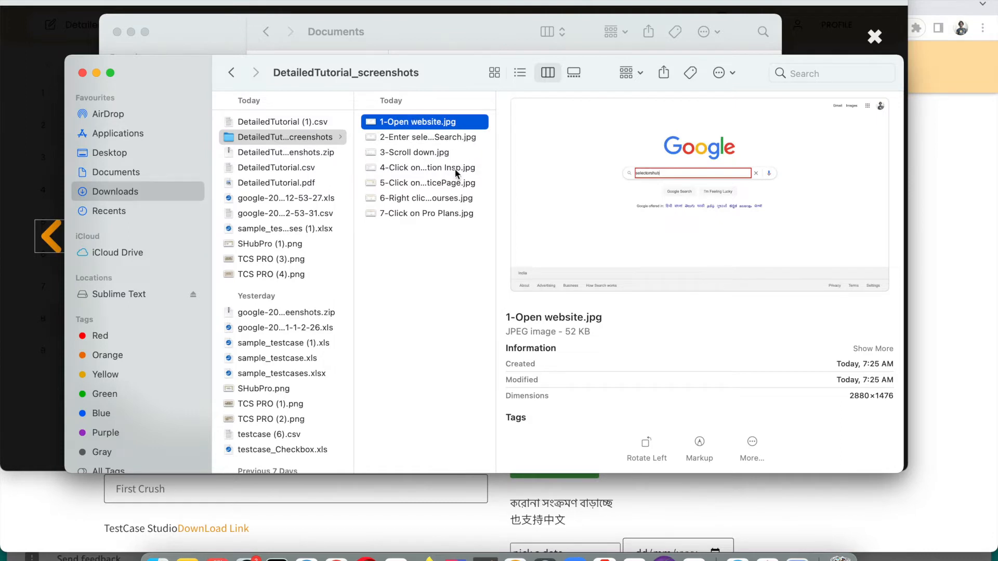
Preview the screenshots in turn through 7-Click on Pro Plans.jpg, then return to the slideshow
{"action": "key", "text": "Down"}
{"action": "key", "text": "Down"}
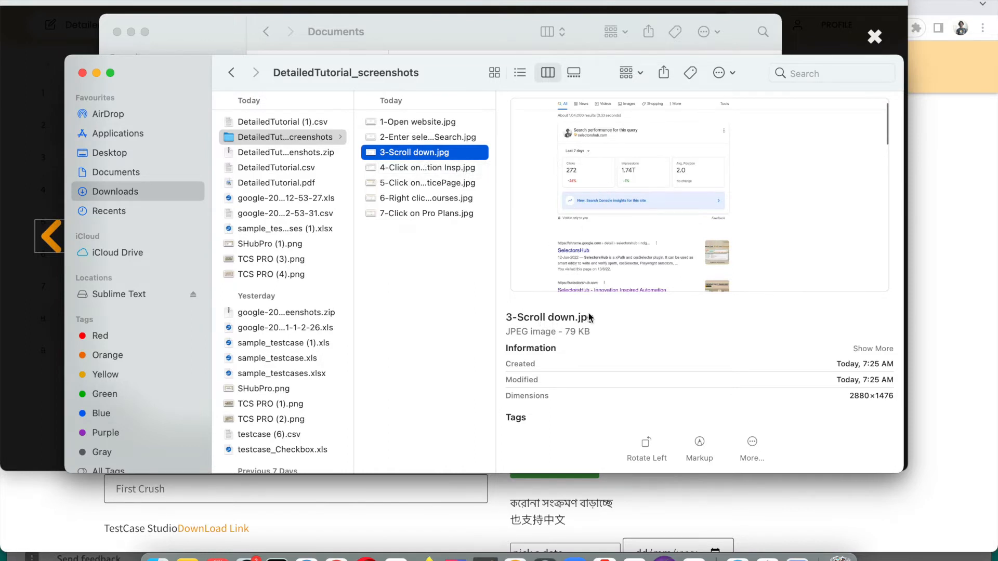
{"action": "key", "text": "Down"}
{"action": "key", "text": "Down"}
{"action": "key", "text": "Down"}
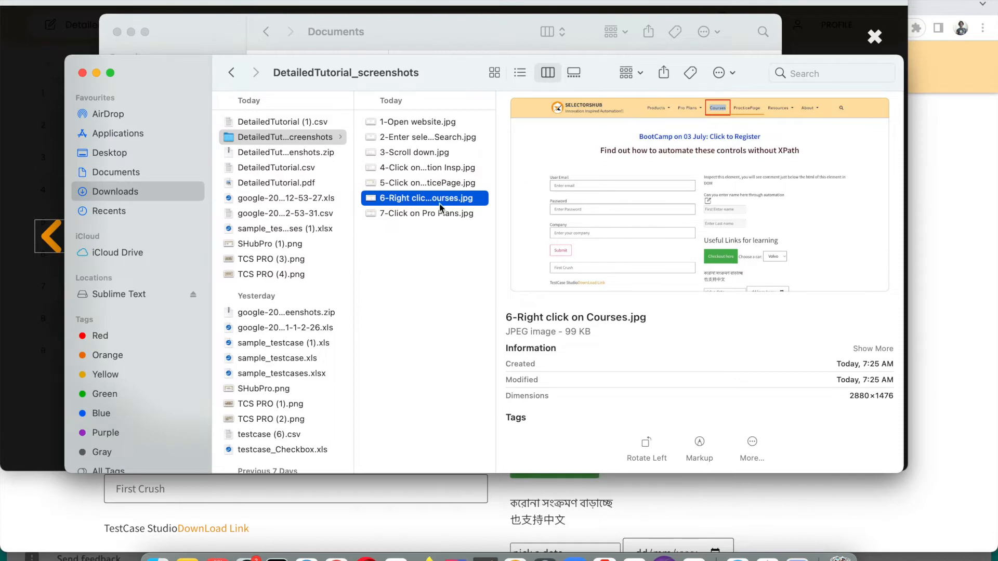
{"action": "left_click", "coordinate": [425, 215]}
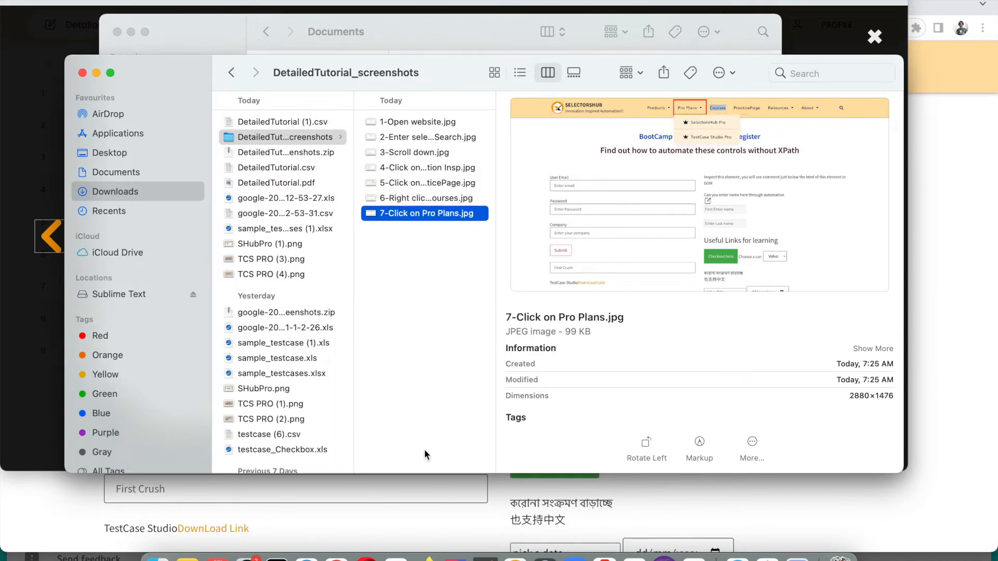
{"action": "left_click", "coordinate": [24, 140]}
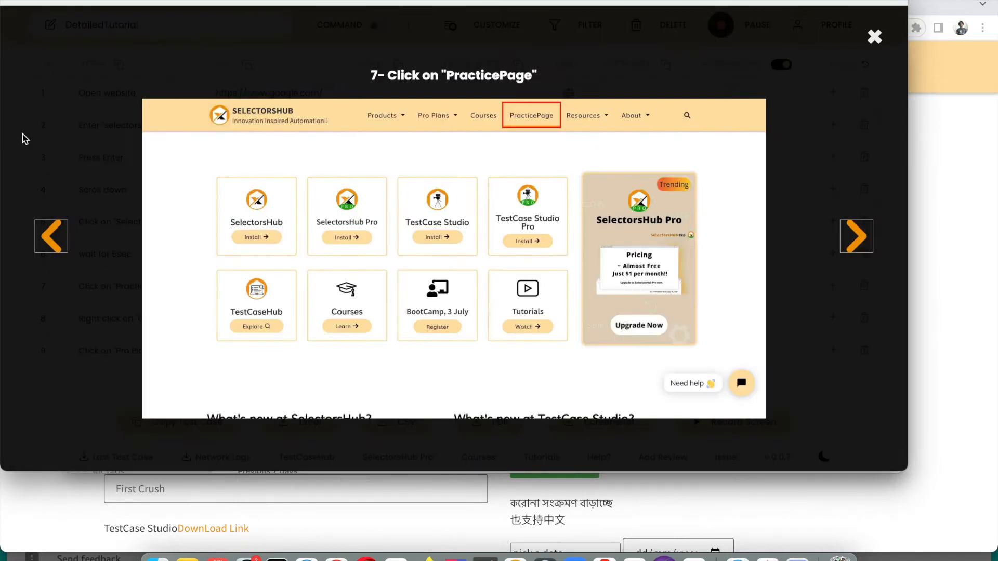
Close the step 7 screenshot lightbox to reveal the nine-step DetailedTutorial table
{"action": "left_click", "coordinate": [875, 37]}
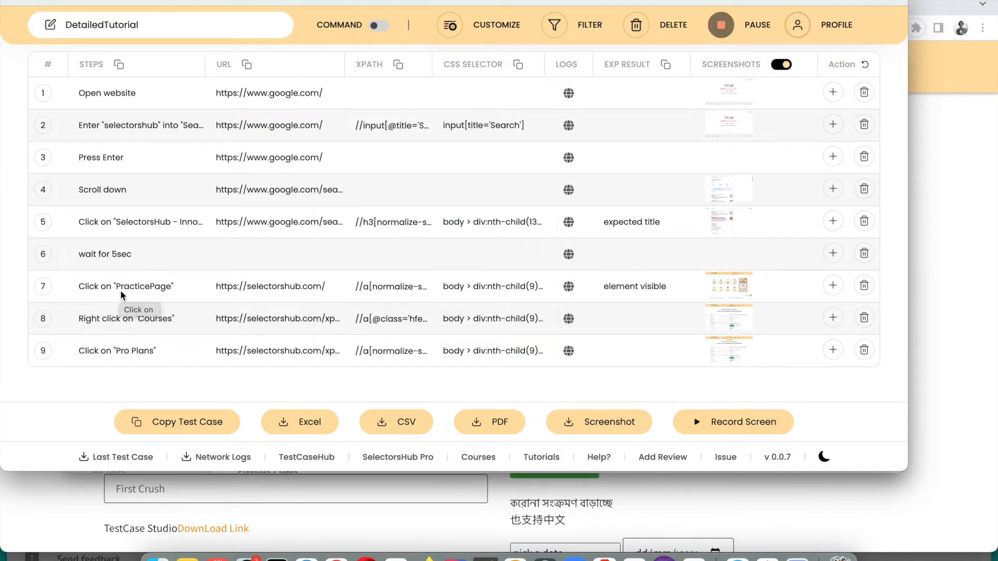
Copy the DetailedTutorial test case to the clipboard and switch to Notes
{"action": "left_click", "coordinate": [157, 424]}
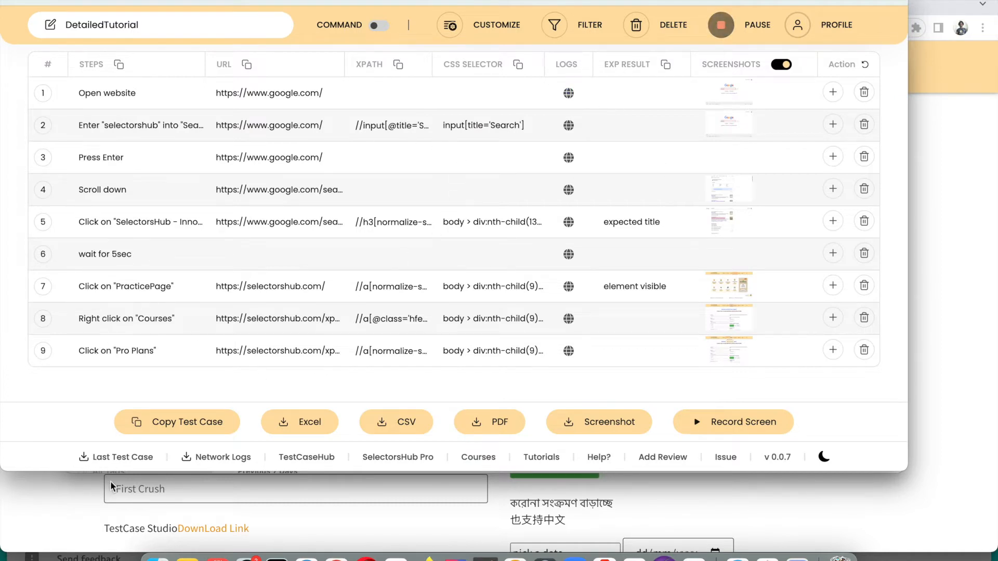
{"action": "left_click", "coordinate": [179, 559]}
Paste the nine test steps into a new note, widen it to show every column, then return
{"action": "key", "text": "super+n"}
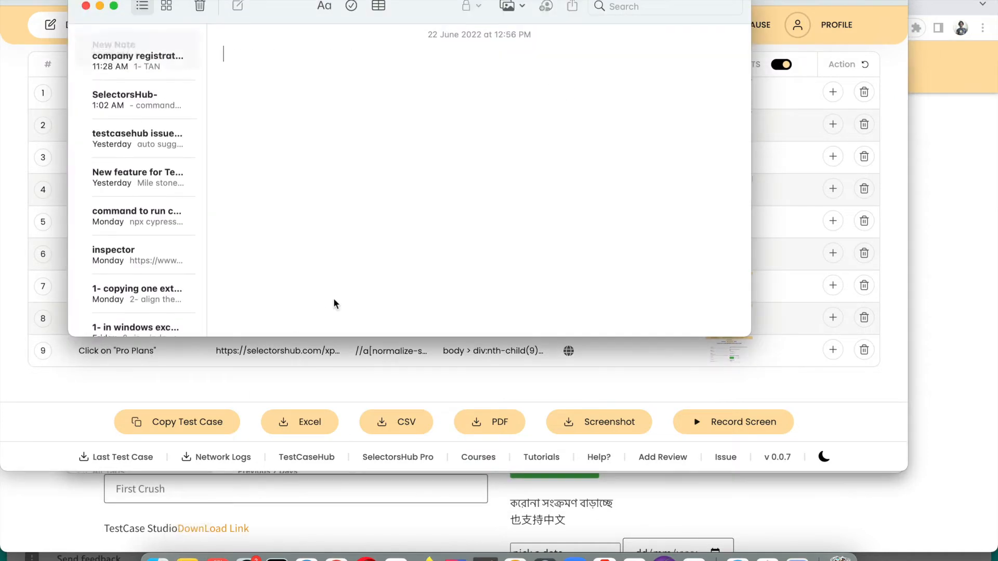
{"action": "key", "text": "super+v"}
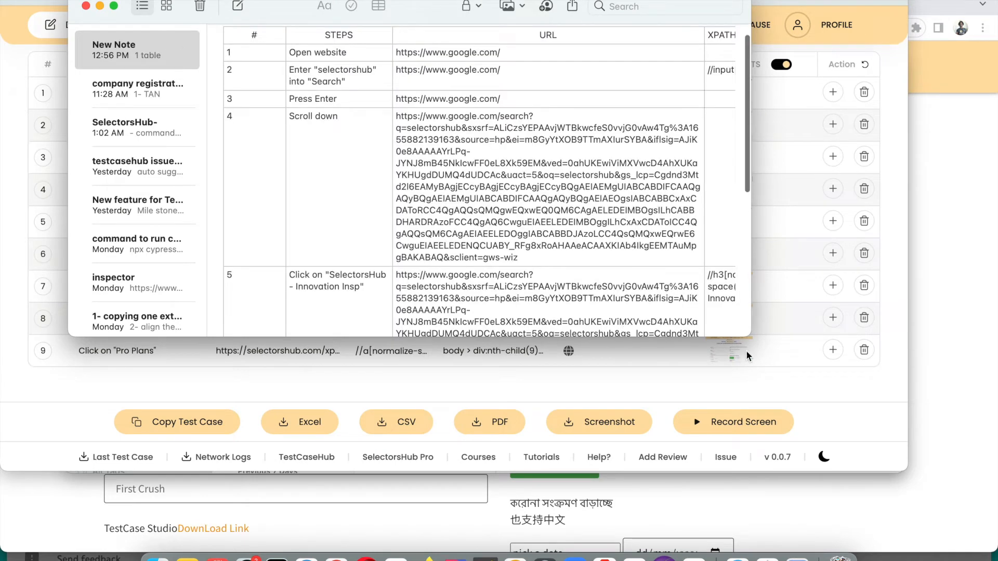
{"action": "left_click_drag", "start_coordinate": [749, 335], "coordinate": [981, 439]}
{"action": "scroll", "coordinate": [850, 355], "scroll_direction": "up", "scroll_amount": 2}
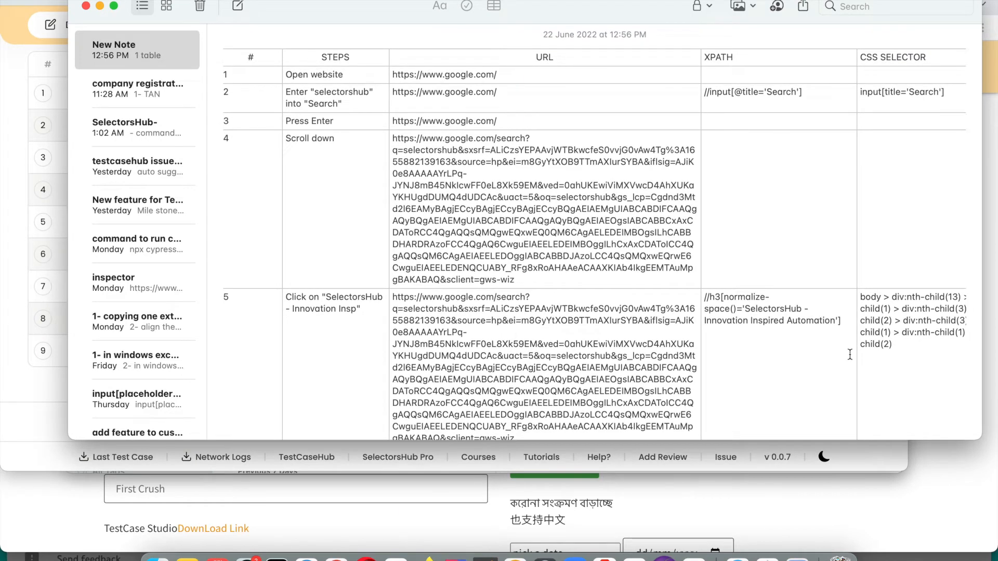
{"action": "scroll", "coordinate": [850, 354], "scroll_direction": "down", "scroll_amount": 5}
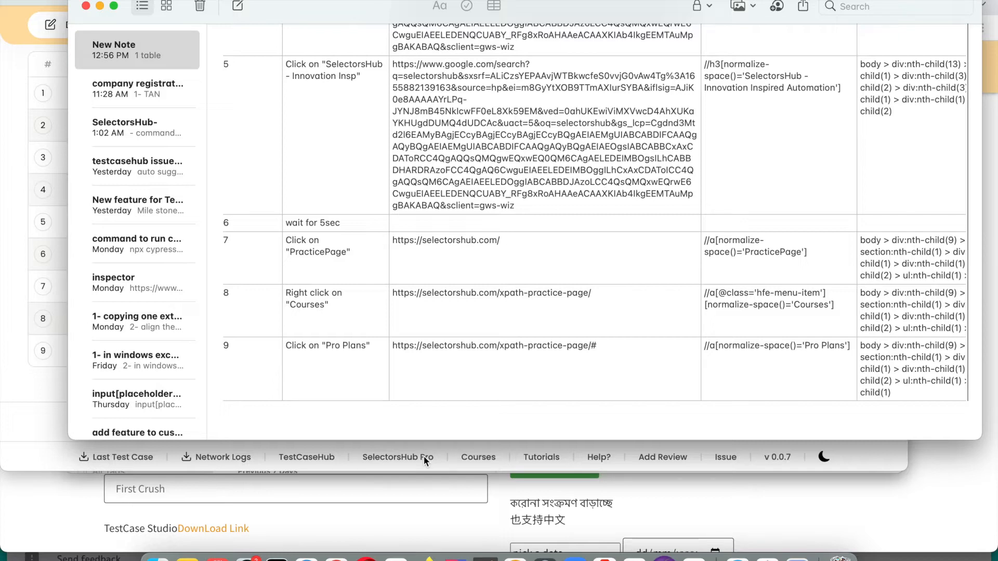
{"action": "left_click", "coordinate": [259, 466]}
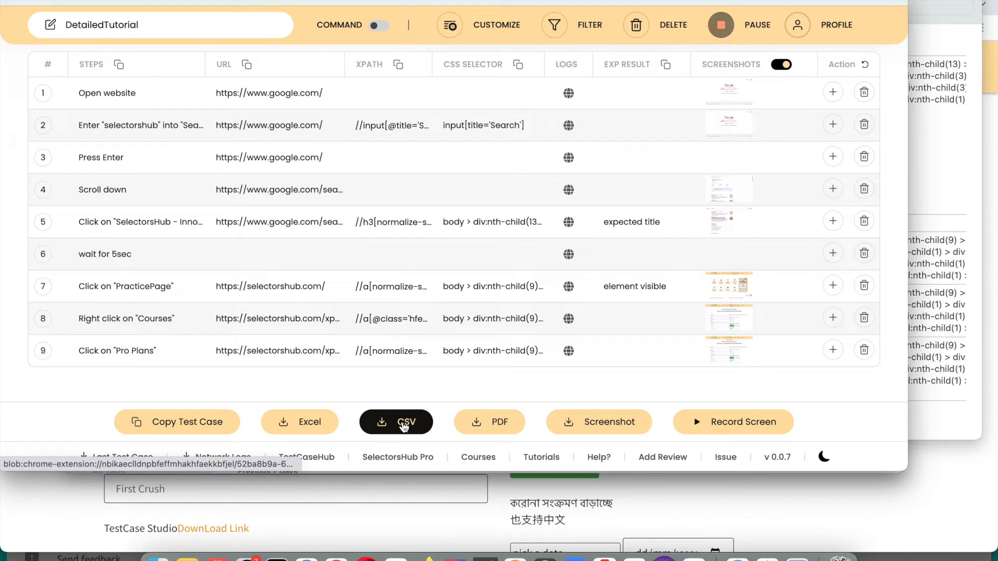
Export DetailedTutorial.xls and open it in OpenOffice Calc, accepting the default import settings
{"action": "left_click", "coordinate": [303, 423]}
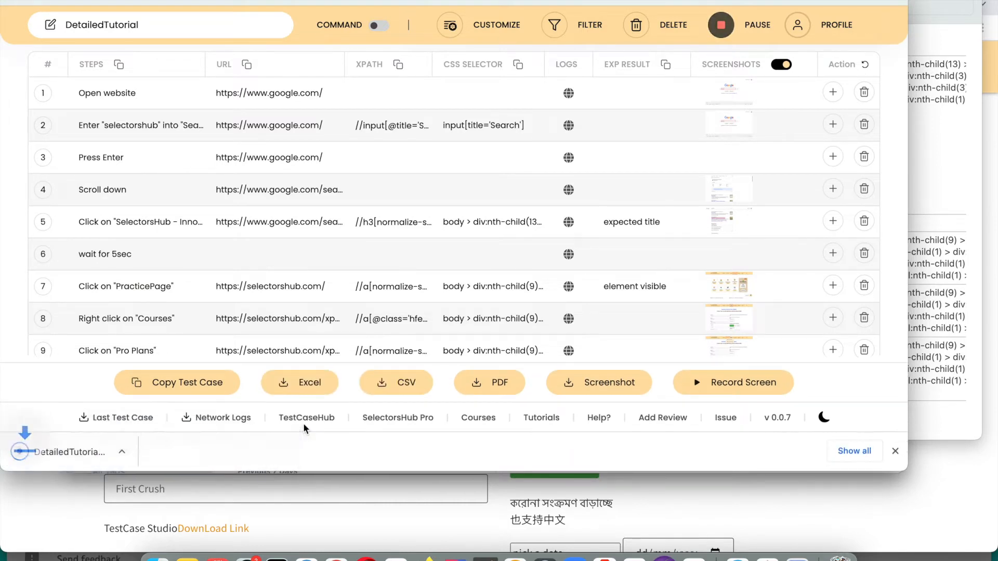
{"action": "left_click", "coordinate": [88, 454]}
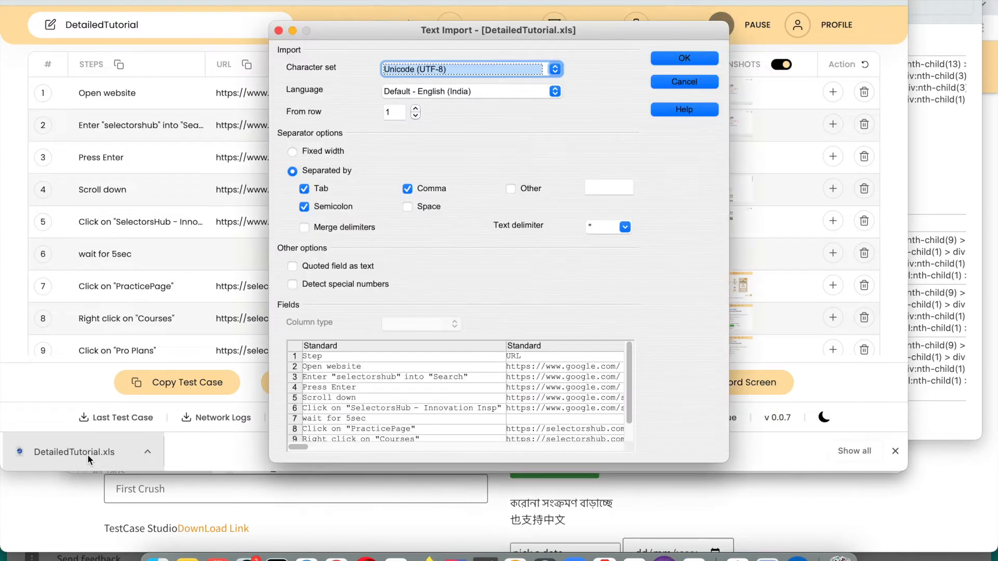
{"action": "left_click", "coordinate": [665, 57]}
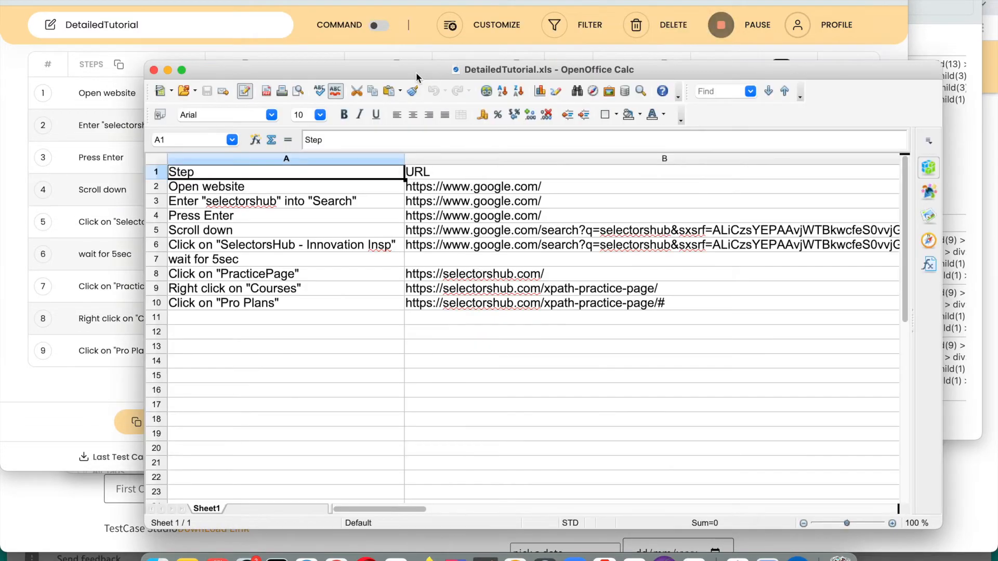
Insert a new empty sheet and paste the copied test-case table into it
{"action": "double_click", "coordinate": [416, 73]}
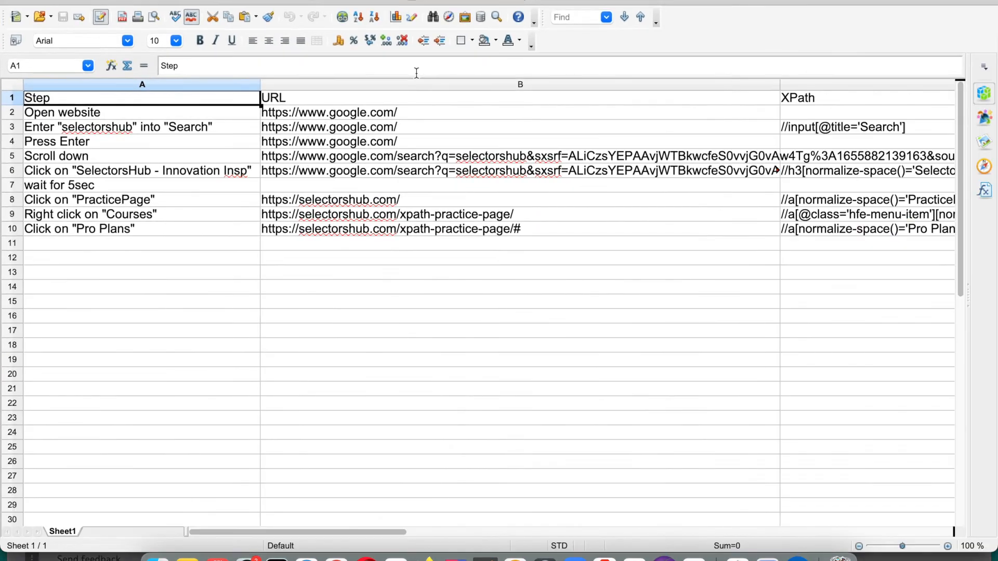
{"action": "left_click", "coordinate": [100, 530]}
{"action": "left_click", "coordinate": [650, 166]}
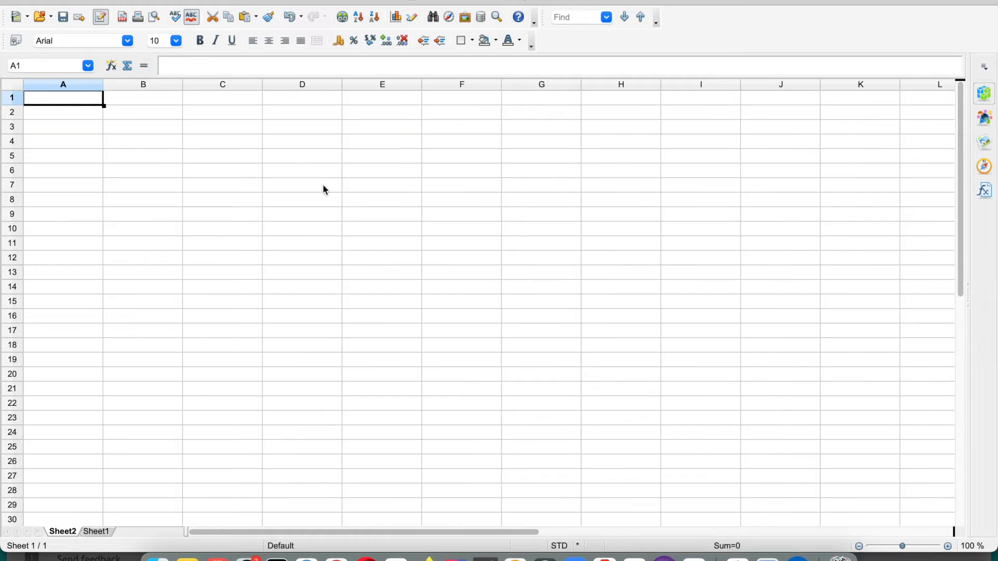
{"action": "key", "text": "super+v"}
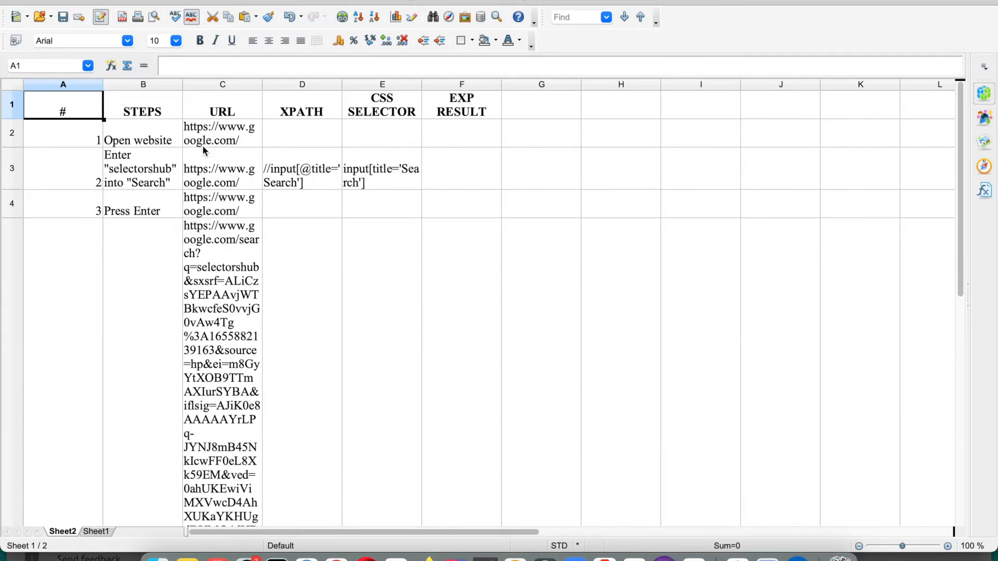
Widen columns B, C and D so the steps, URLs and XPaths fit, with B at about 7 cm
{"action": "left_click_drag", "start_coordinate": [183, 89], "coordinate": [352, 88]}
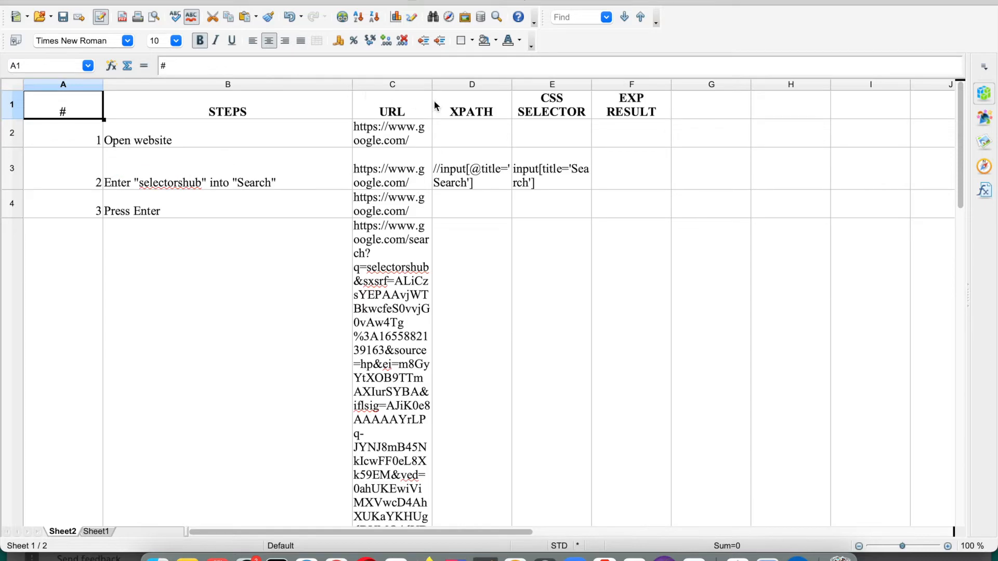
{"action": "left_click_drag", "start_coordinate": [433, 86], "coordinate": [661, 86]}
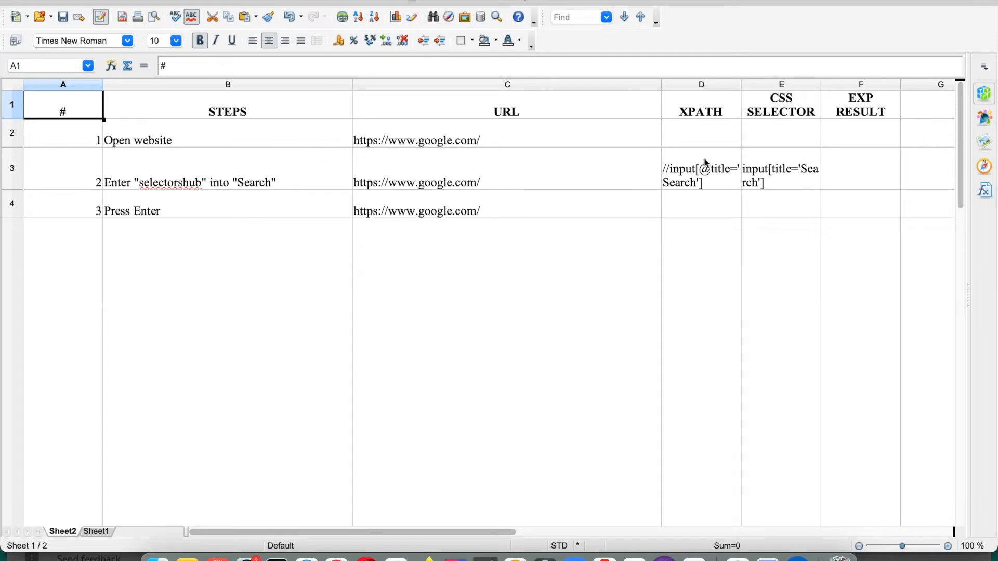
{"action": "left_click_drag", "start_coordinate": [352, 85], "coordinate": [270, 85]}
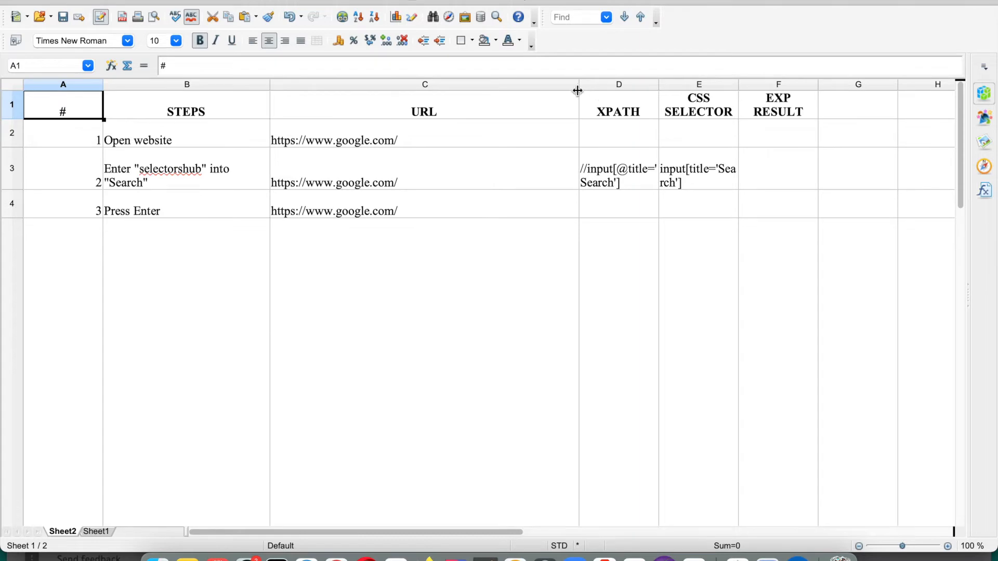
{"action": "scroll", "coordinate": [435, 290], "scroll_direction": "down", "scroll_amount": 10}
{"action": "scroll", "coordinate": [435, 290], "scroll_direction": "up", "scroll_amount": 8}
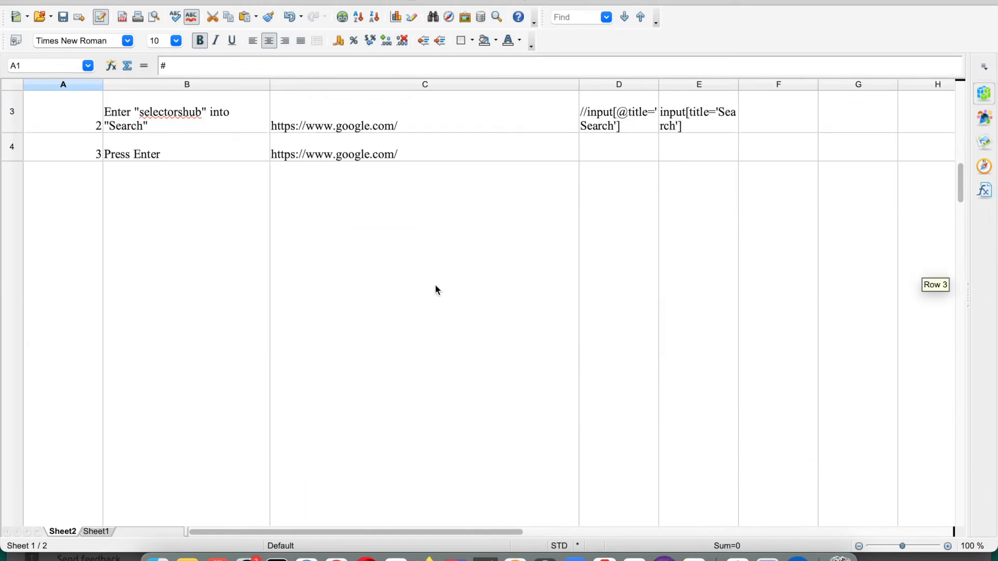
{"action": "scroll", "coordinate": [435, 285], "scroll_direction": "up", "scroll_amount": 1}
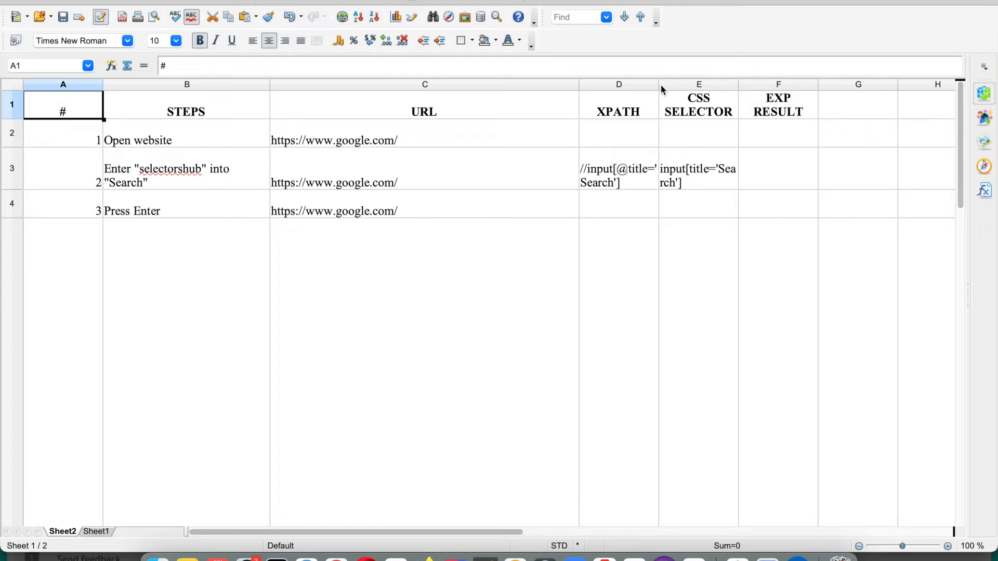
{"action": "left_click_drag", "start_coordinate": [658, 85], "coordinate": [765, 85]}
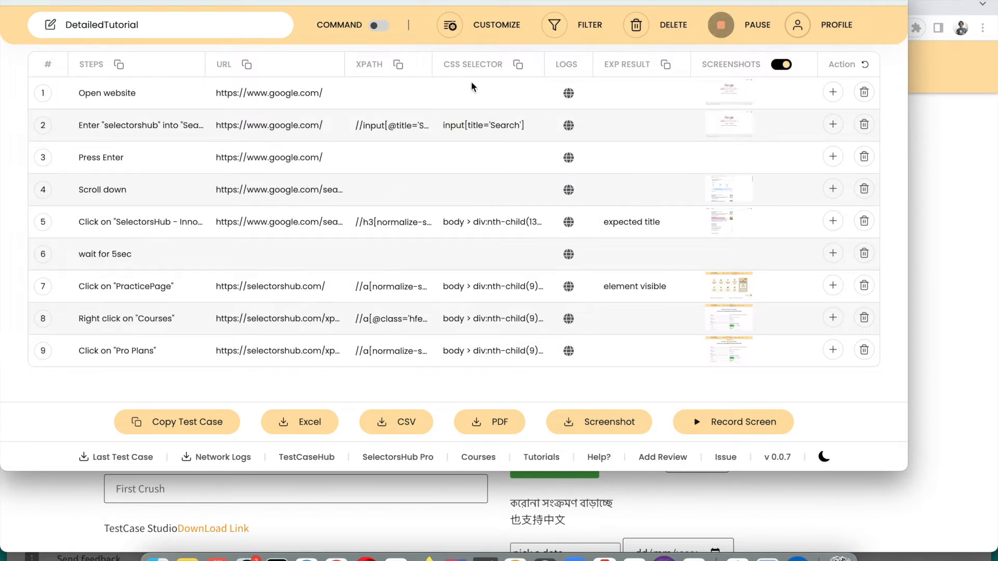
Replace the note's old table with the copied list of recorded test steps
{"action": "left_click", "coordinate": [119, 65]}
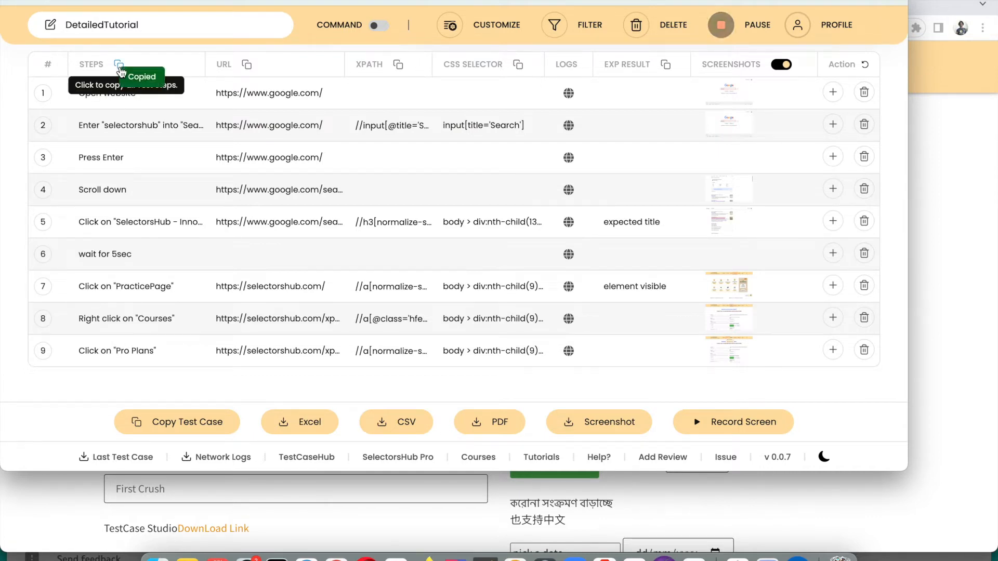
{"action": "left_click", "coordinate": [186, 558]}
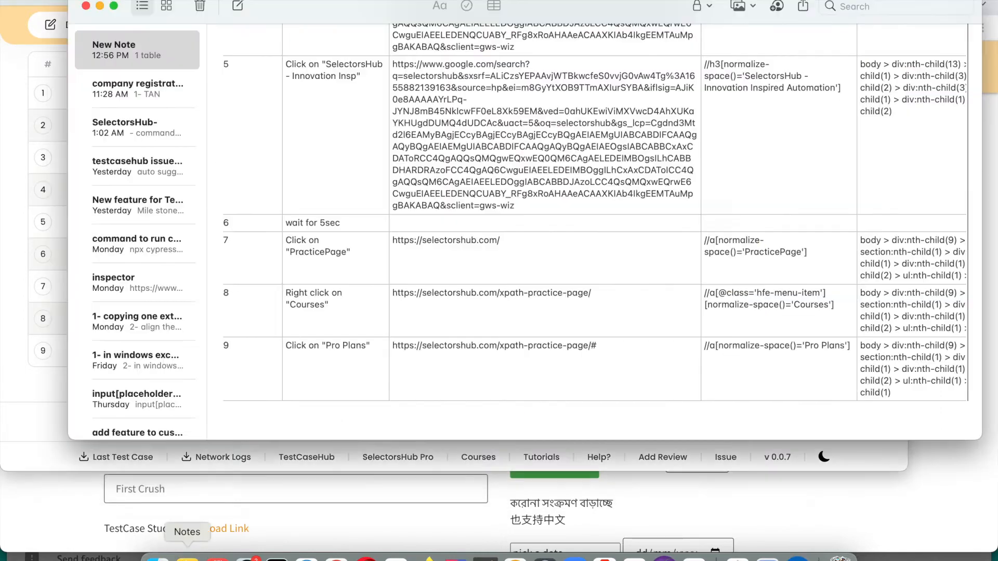
{"action": "key", "text": "super+a"}
{"action": "key", "text": "BackSpace"}
{"action": "key", "text": "super+v"}
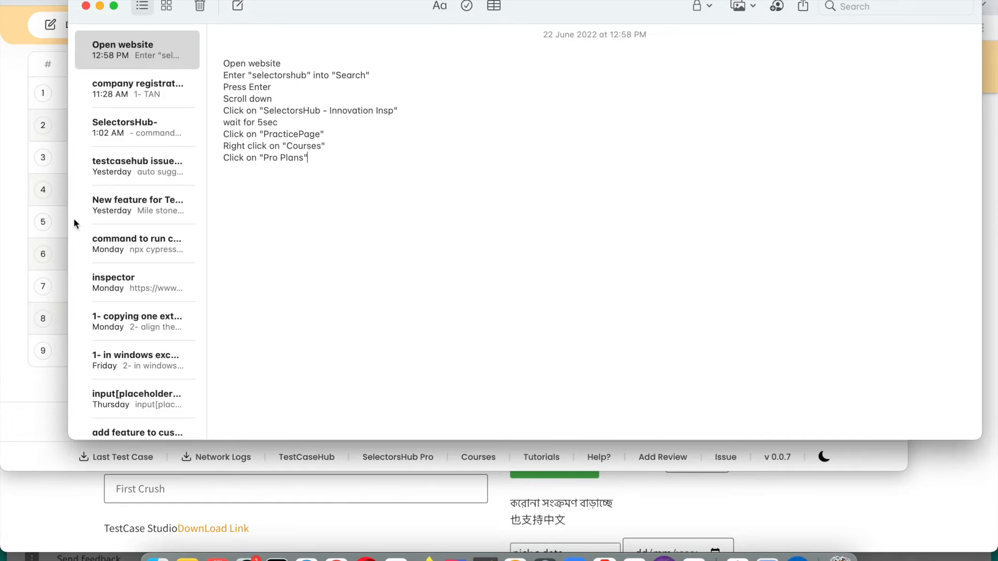
Paste the recorded XPaths under the steps in the note, undoing a mistaken URL paste
{"action": "key", "text": "super+Tab"}
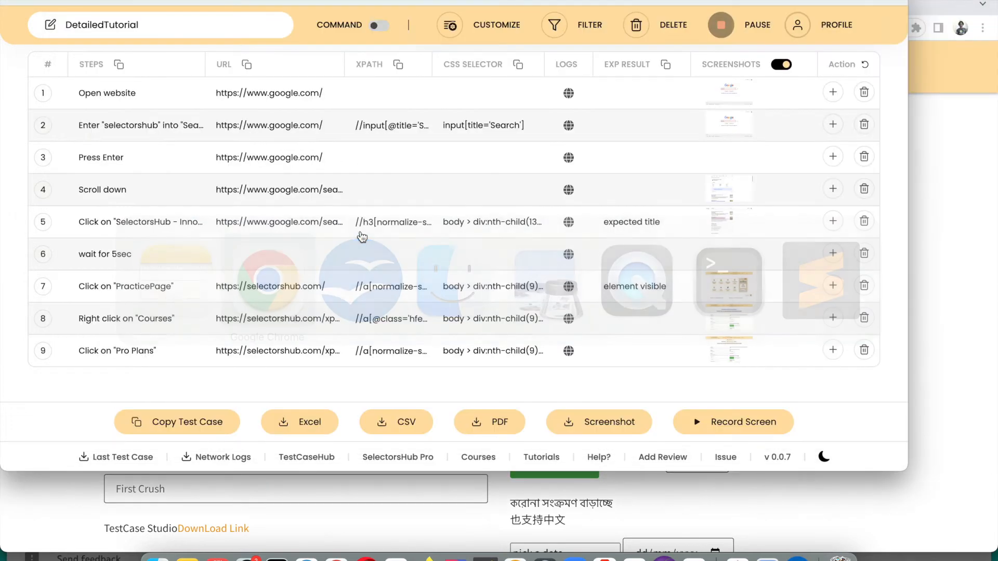
{"action": "left_click", "coordinate": [248, 66]}
{"action": "key", "text": "super+Tab"}
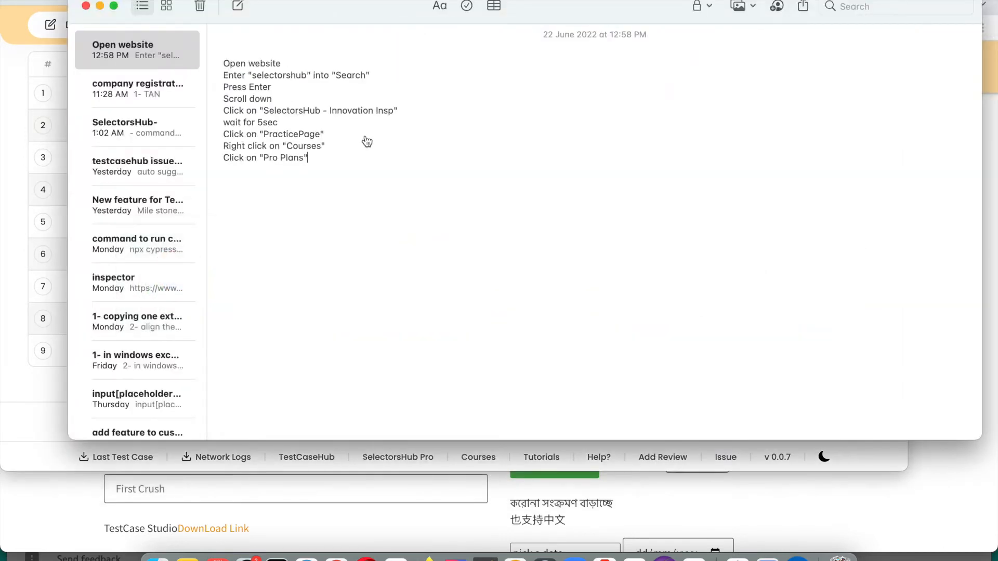
{"action": "key", "text": "super+v"}
{"action": "key", "text": "super+Tab"}
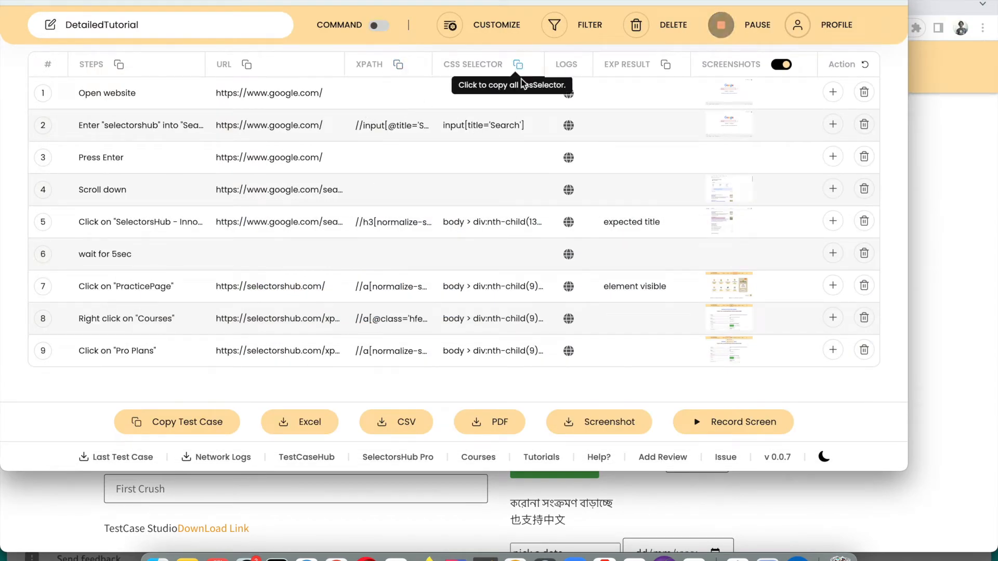
{"action": "left_click", "coordinate": [399, 66]}
{"action": "key", "text": "super+Tab"}
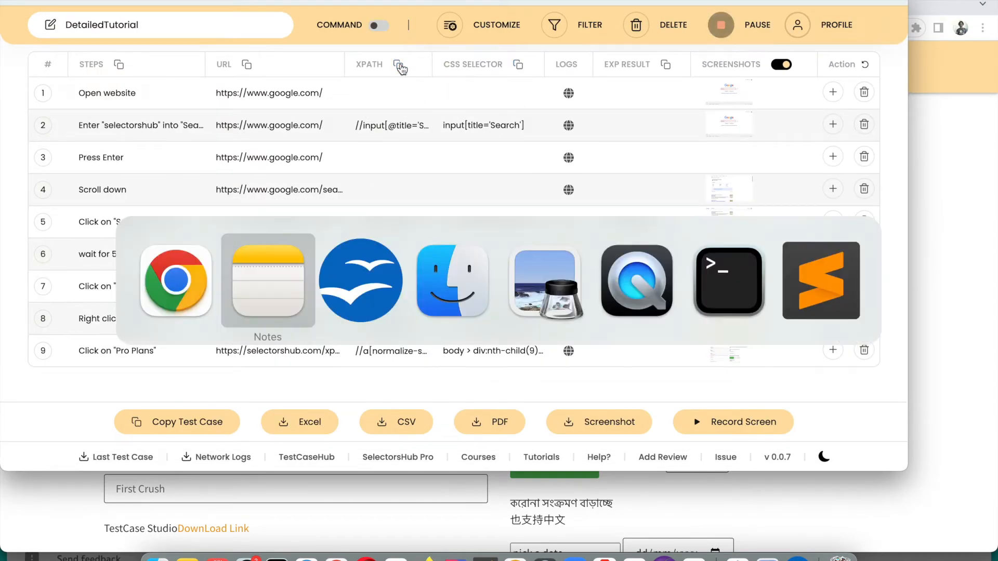
{"action": "key", "text": "super+z"}
{"action": "key", "text": "super+v"}
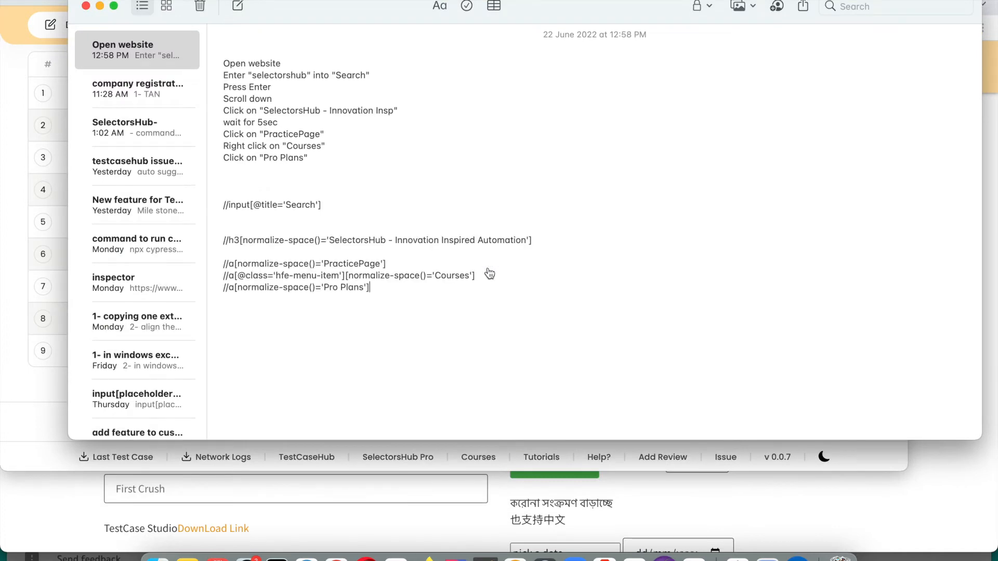
{"action": "key", "text": "super+Tab"}
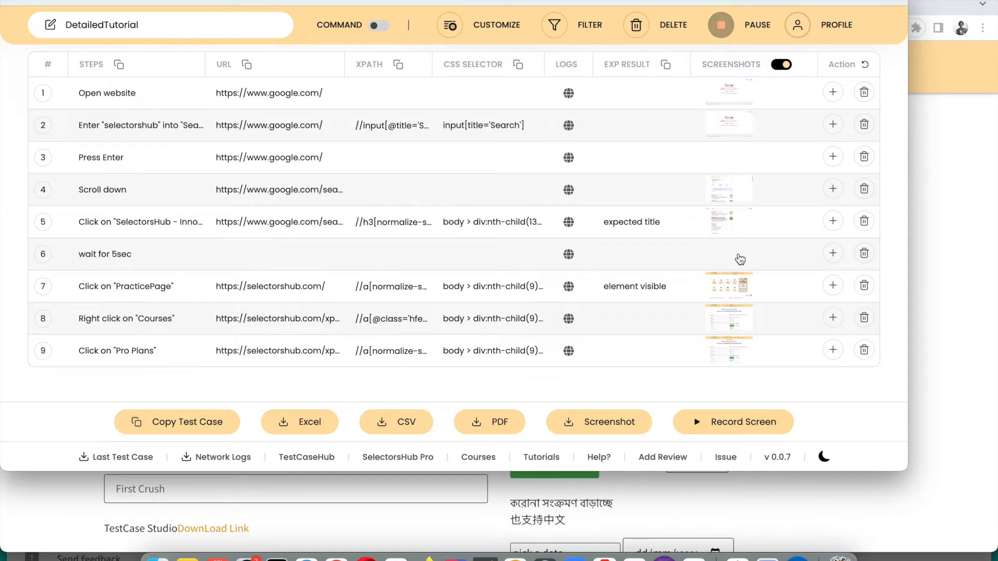
With screenshots off, enter 'selectorshub' into the Company field and submit it
{"action": "left_click", "coordinate": [781, 64]}
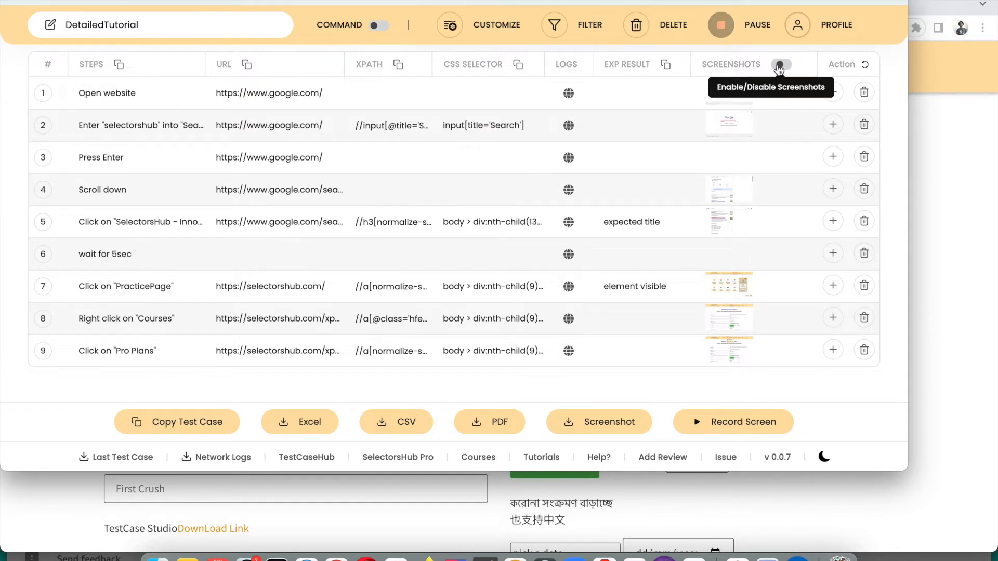
{"action": "left_click", "coordinate": [956, 195]}
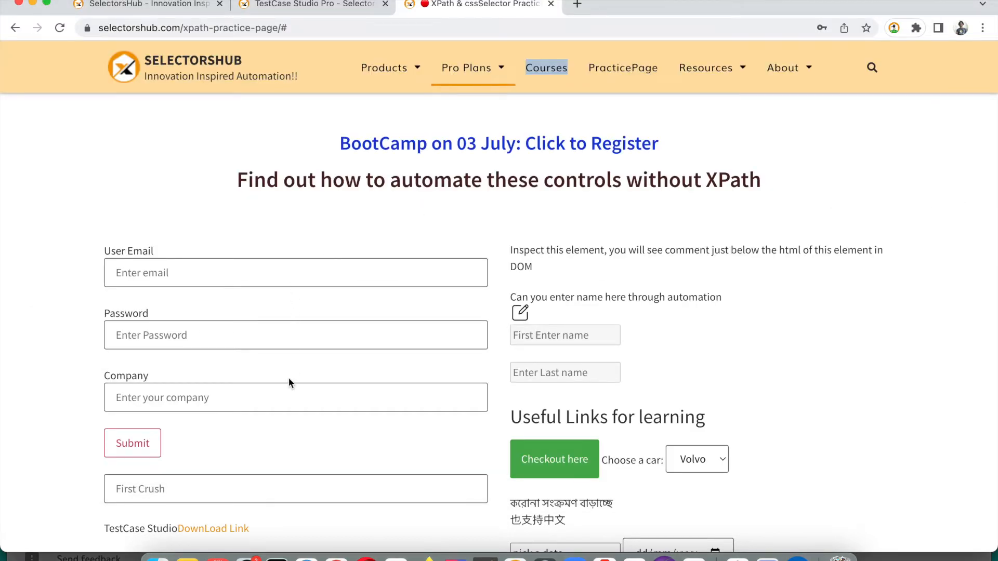
{"action": "left_click", "coordinate": [286, 400]}
{"action": "type", "text": "sele"}
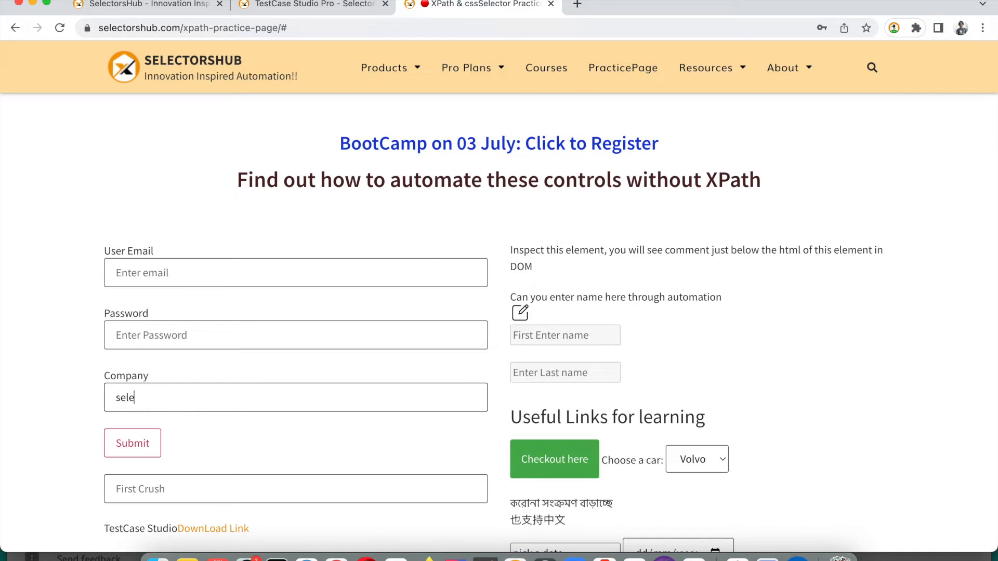
{"action": "type", "text": "ctorshub"}
{"action": "key", "text": "Return"}
Turn screenshots back on and enter 'selectorshub' into the First Crush field and submit it
{"action": "key", "text": "super+grave"}
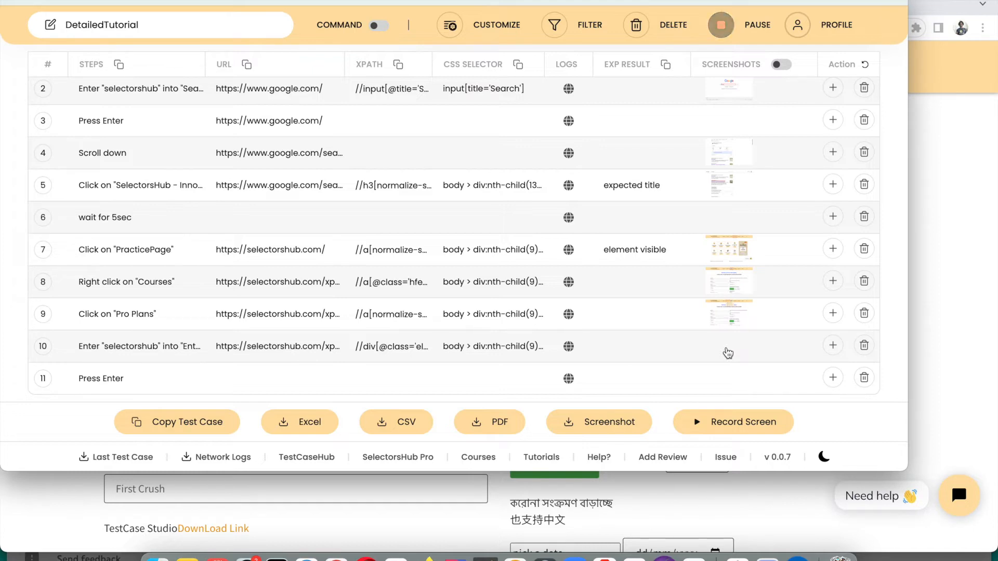
{"action": "left_click", "coordinate": [787, 65]}
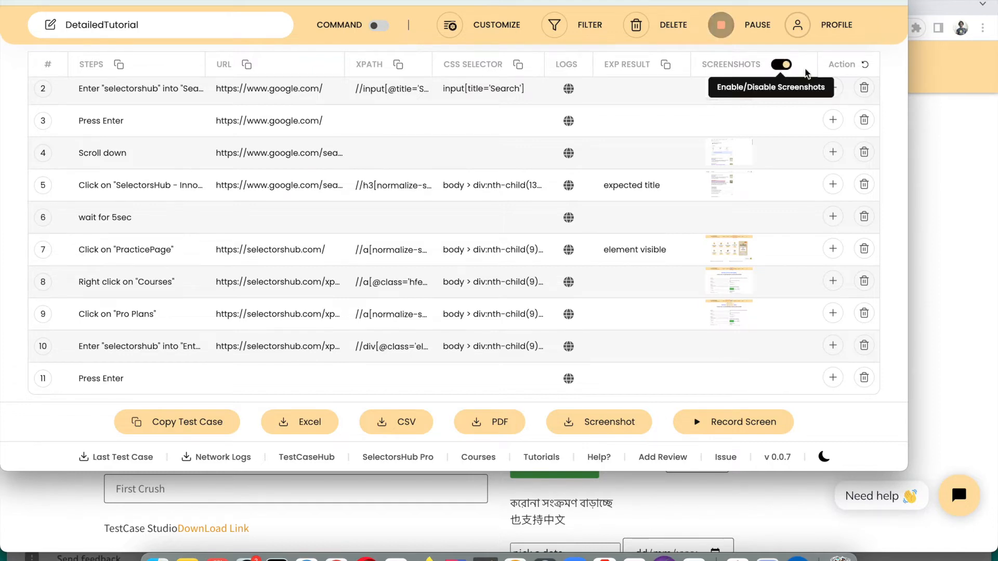
{"action": "left_click", "coordinate": [928, 139]}
{"action": "scroll", "coordinate": [419, 285], "scroll_direction": "down", "scroll_amount": 5}
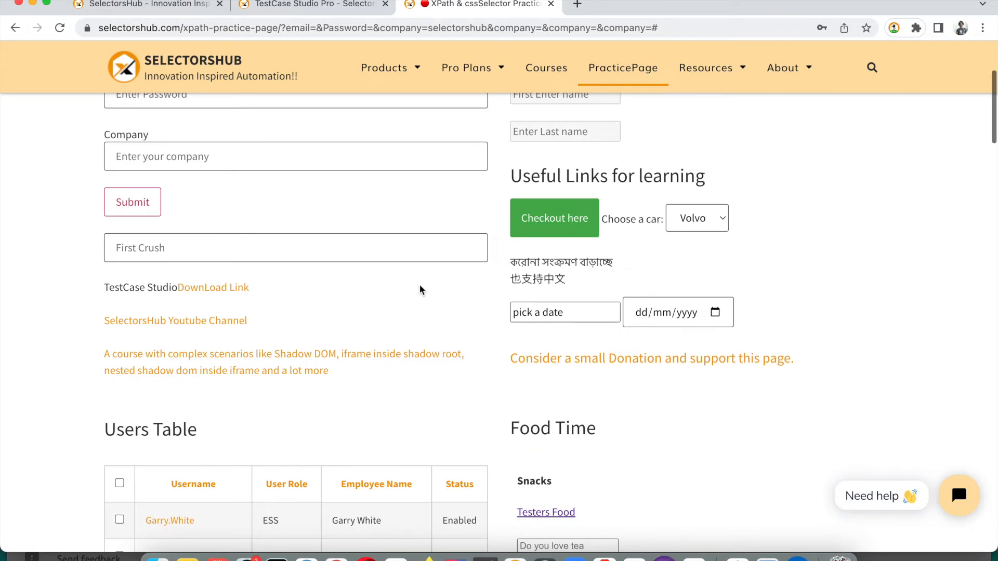
{"action": "left_click", "coordinate": [331, 252]}
{"action": "type", "text": "sel"}
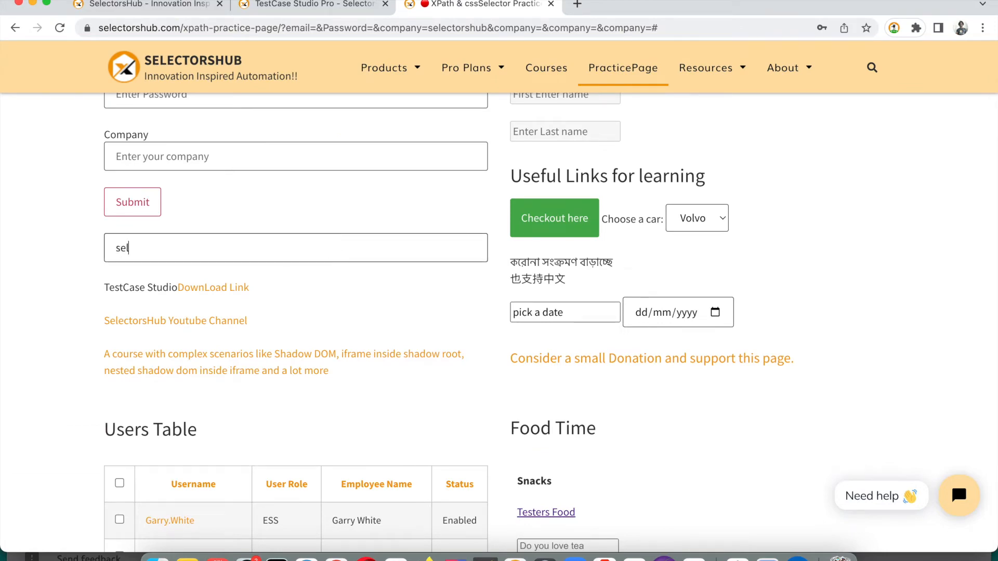
{"action": "type", "text": "ectorshub"}
{"action": "key", "text": "Return"}
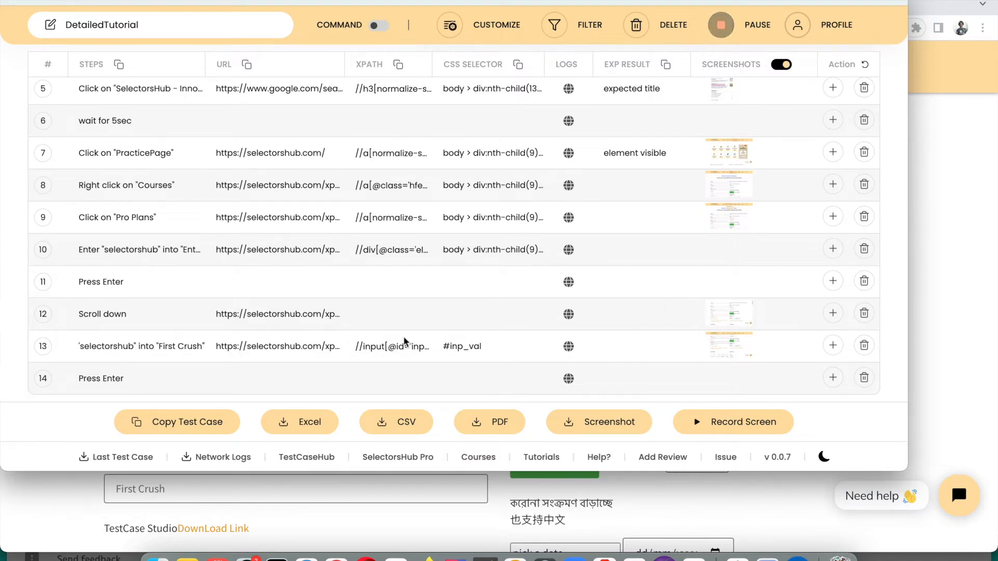
View step 13's saved screenshot, close it, and leave screenshot capture switched on
{"action": "left_click", "coordinate": [736, 351]}
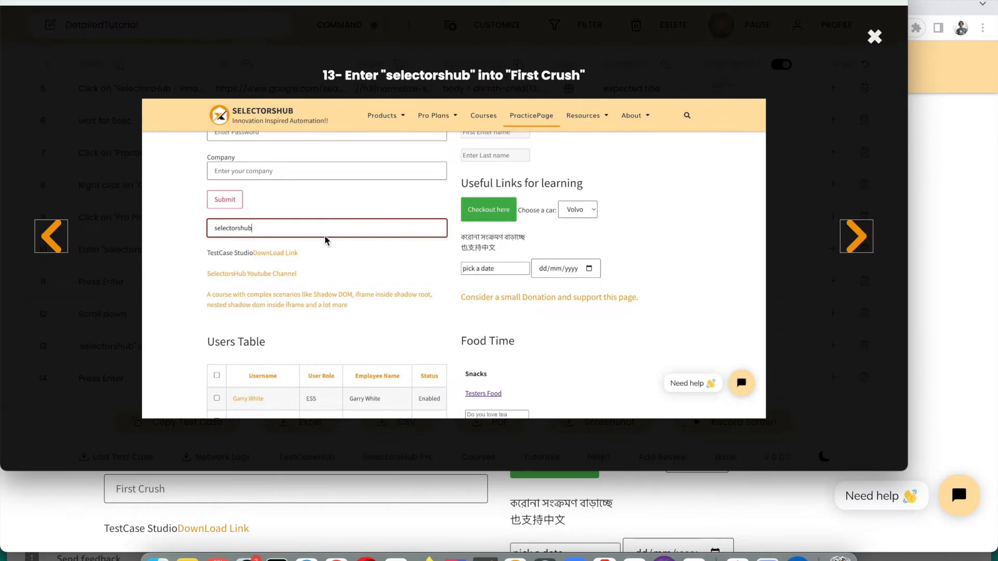
{"action": "left_click", "coordinate": [876, 37]}
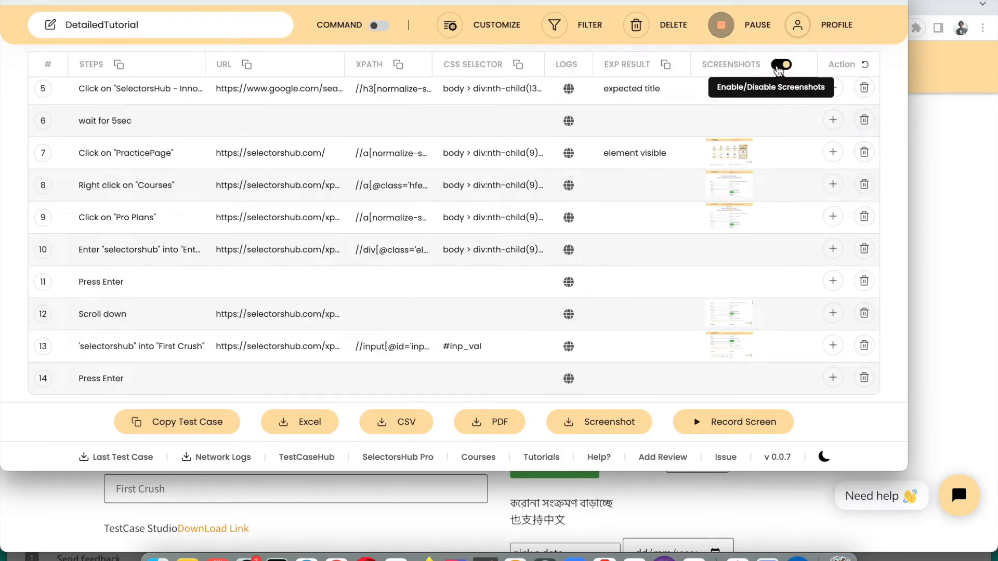
{"action": "left_click", "coordinate": [784, 65]}
{"action": "left_click", "coordinate": [785, 66]}
{"action": "left_click", "coordinate": [785, 66]}
{"action": "left_click", "coordinate": [785, 66]}
Copy every recorded XPath of the test case
{"action": "scroll", "coordinate": [227, 154], "scroll_direction": "up", "scroll_amount": 3}
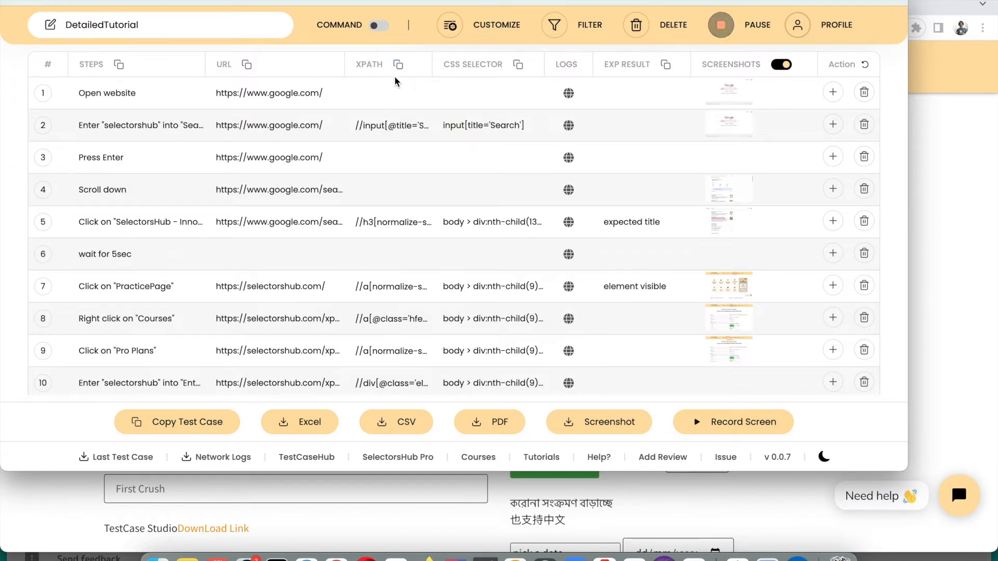
{"action": "scroll", "coordinate": [388, 287], "scroll_direction": "down", "scroll_amount": 1}
{"action": "scroll", "coordinate": [387, 286], "scroll_direction": "up", "scroll_amount": 1}
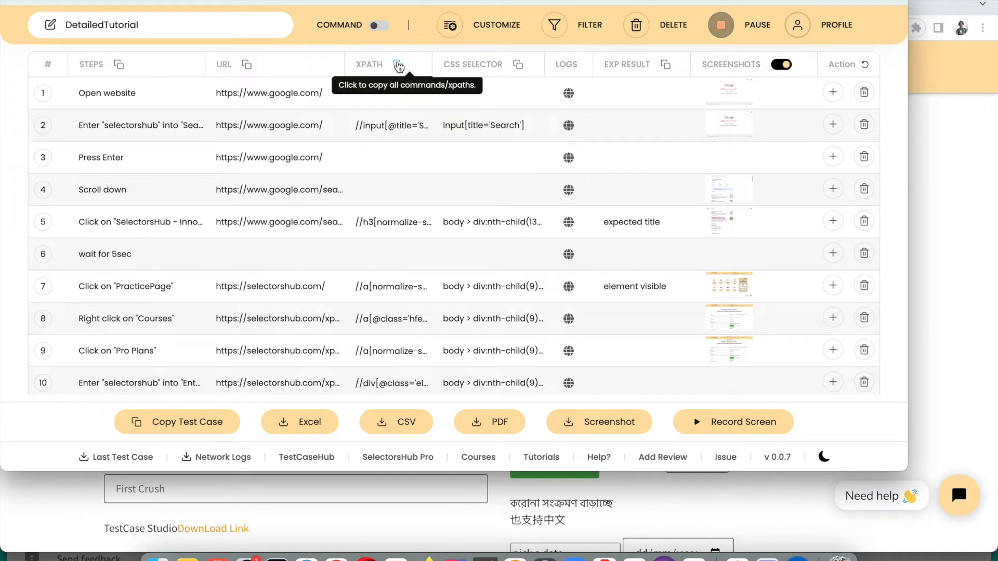
{"action": "left_click", "coordinate": [399, 65]}
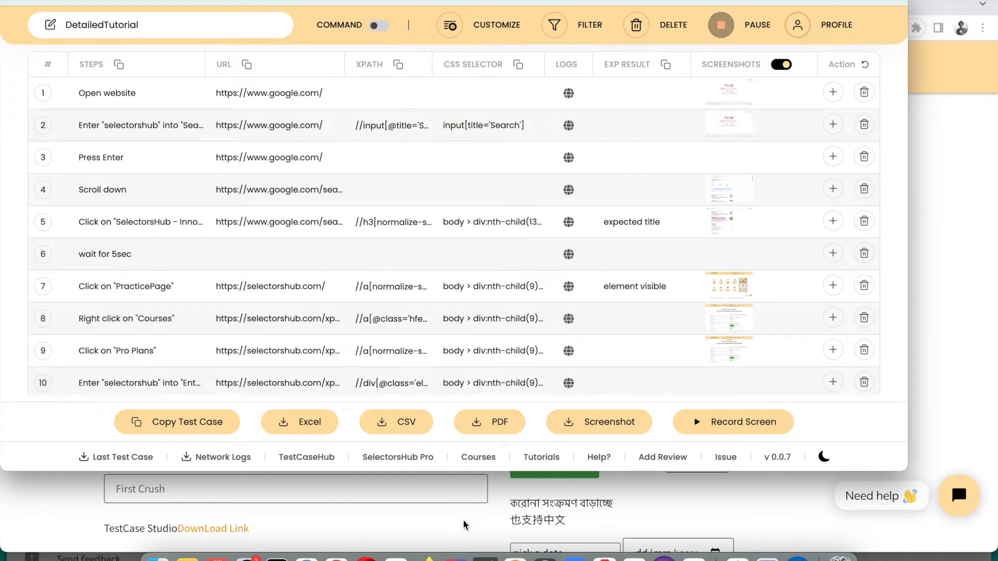
{"action": "left_click", "coordinate": [385, 222]}
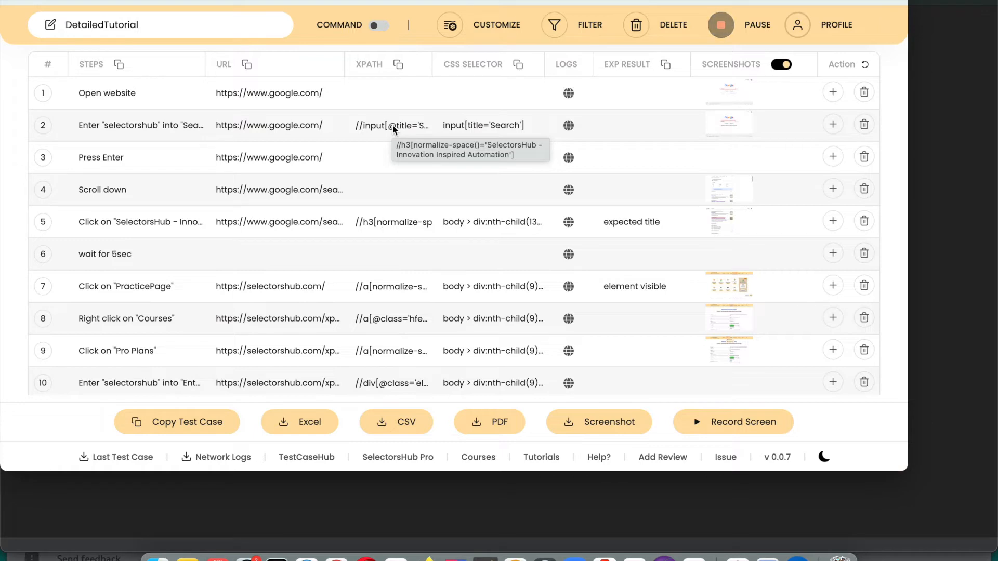
{"action": "left_click_drag", "start_coordinate": [430, 69], "coordinate": [465, 69]}
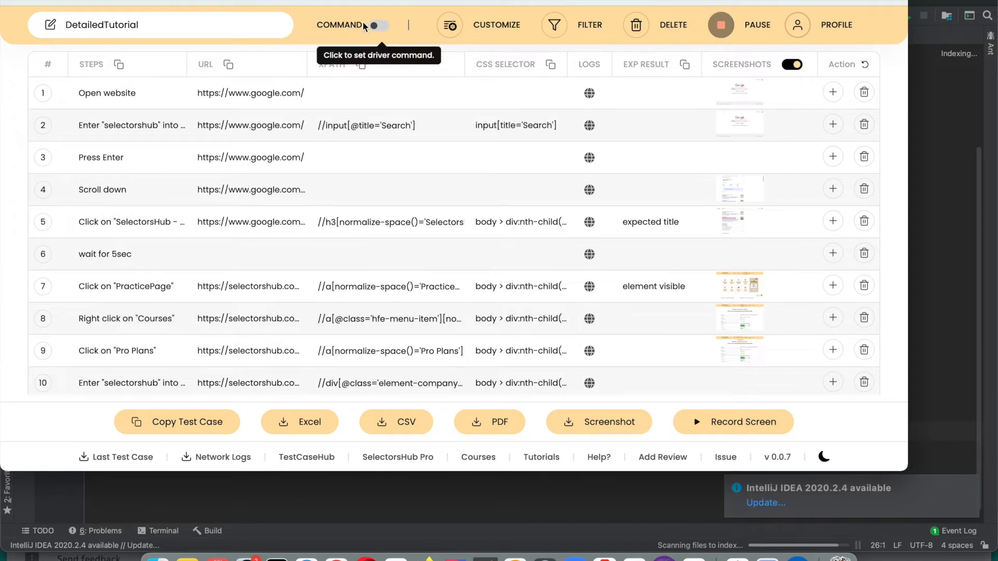
Turn on COMMAND view so XPaths read driver.findElement(By.xpath(...)), then return to IntelliJ's TestDemo.java
{"action": "left_click", "coordinate": [379, 26]}
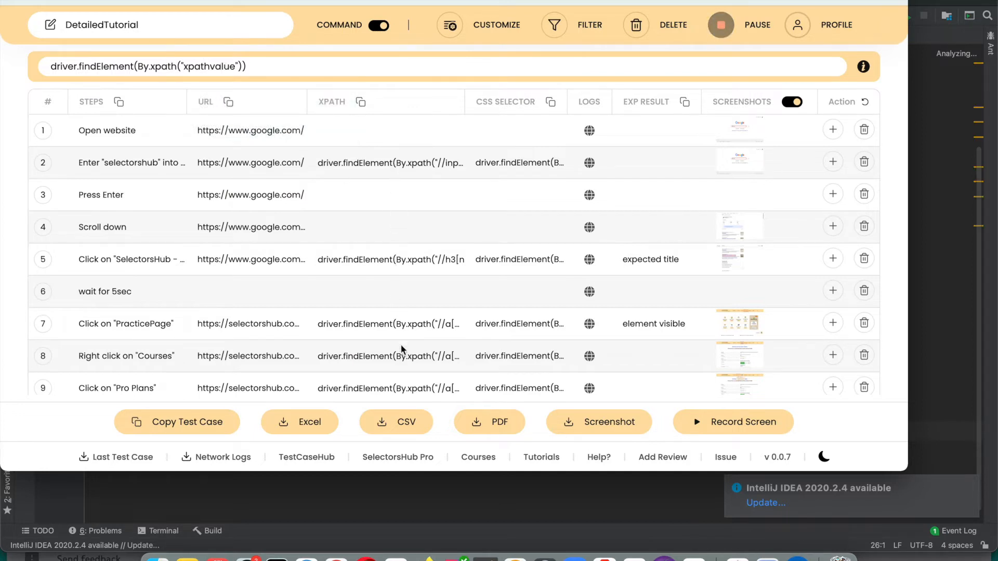
{"action": "scroll", "coordinate": [400, 352], "scroll_direction": "down", "scroll_amount": 4}
{"action": "scroll", "coordinate": [401, 351], "scroll_direction": "up", "scroll_amount": 4}
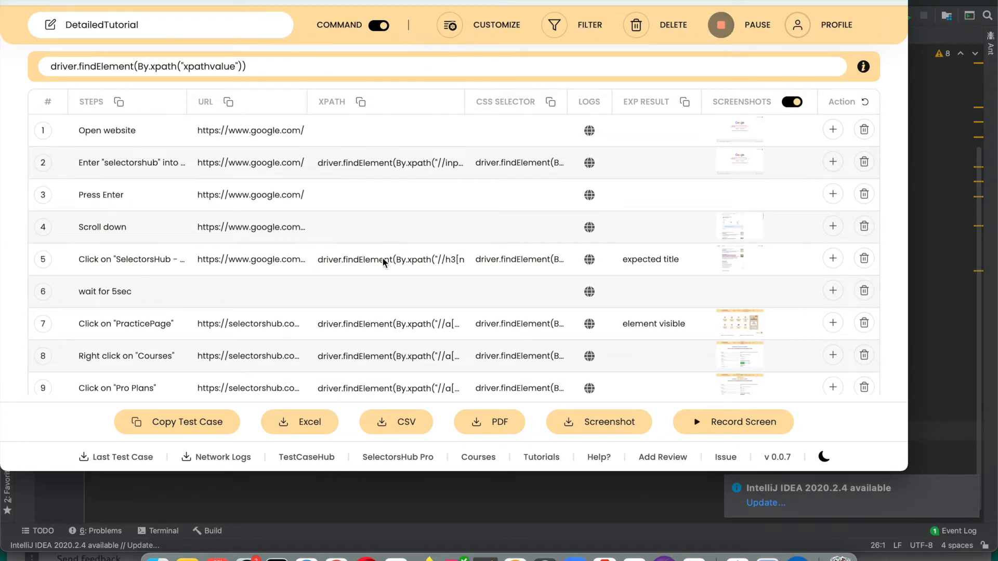
{"action": "left_click", "coordinate": [947, 269]}
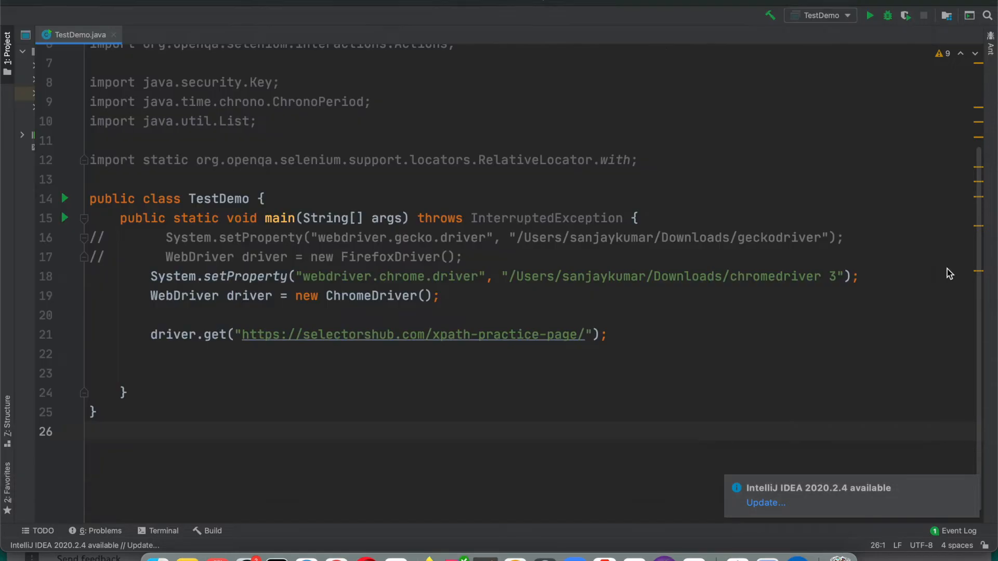
Indent empty line 23 in main and append .click(); to the Search input findElement line
{"action": "left_click", "coordinate": [462, 363]}
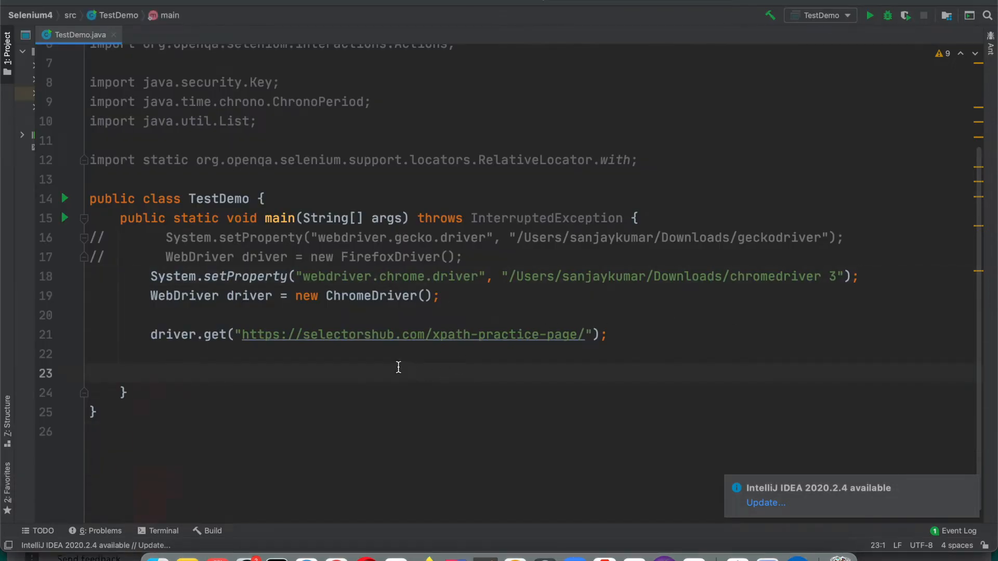
{"action": "key", "text": "Tab"}
{"action": "key", "text": "Tab"}
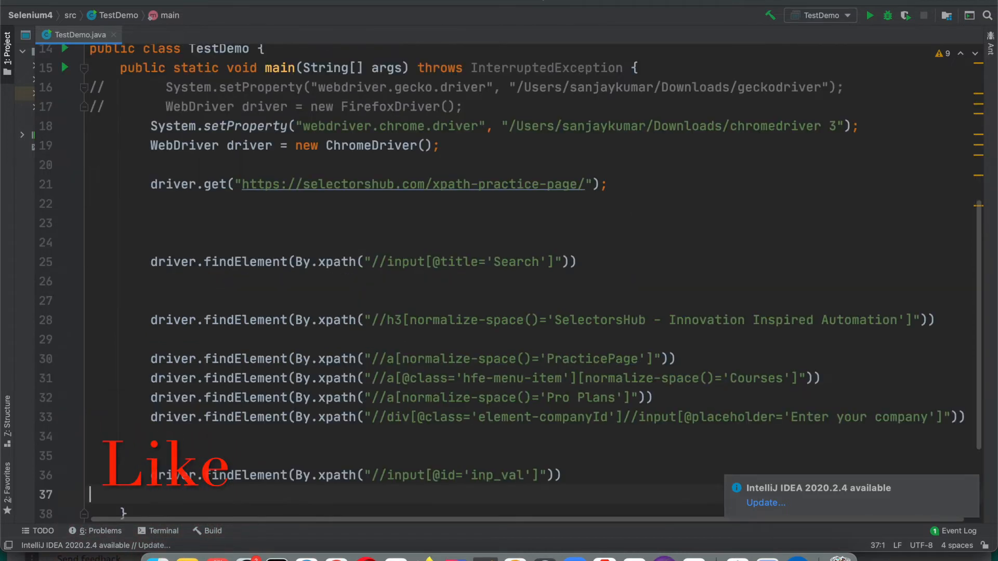
{"action": "scroll", "coordinate": [588, 205], "scroll_direction": "down", "scroll_amount": 2}
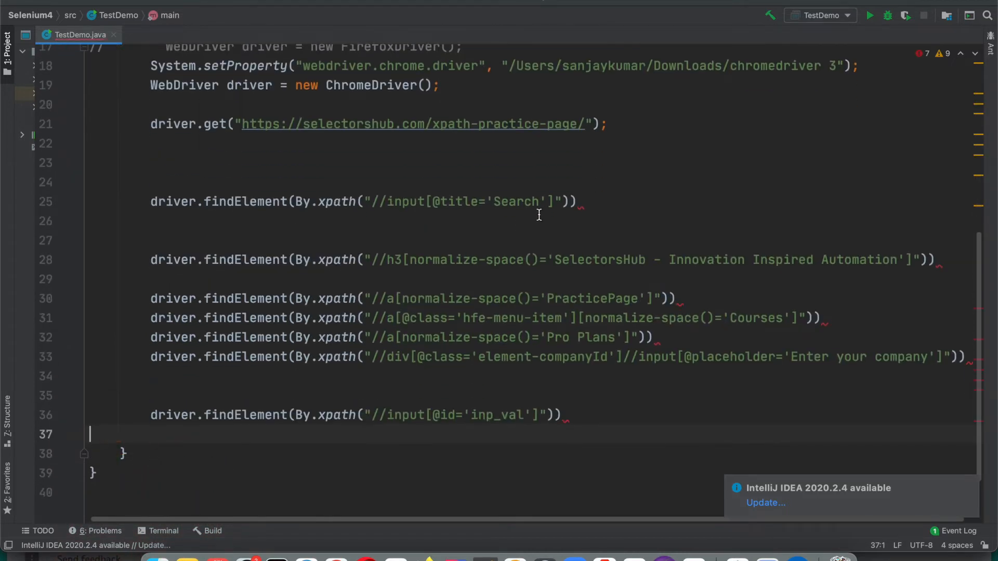
{"action": "left_click", "coordinate": [588, 204]}
{"action": "type", "text": ".c"}
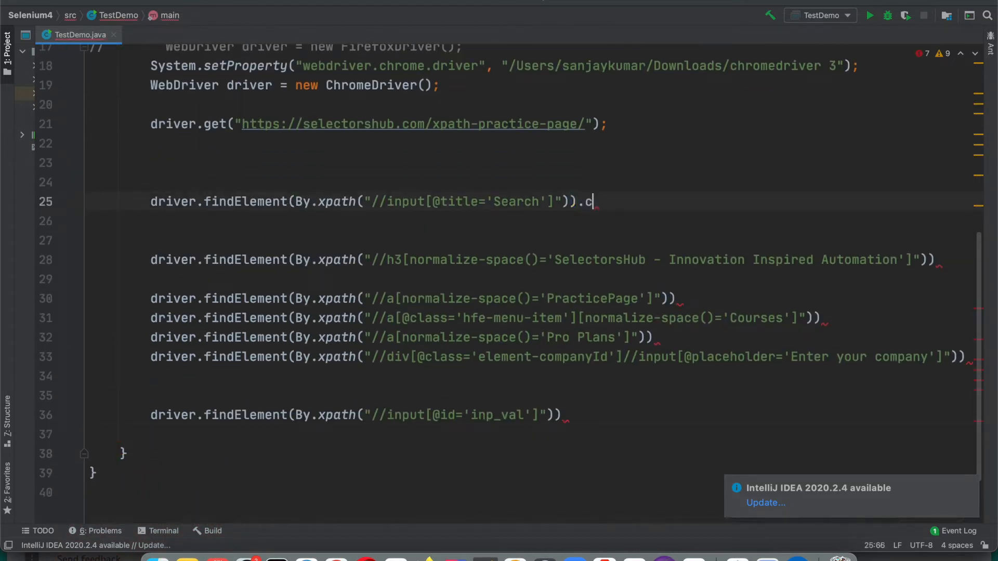
{"action": "type", "text": "li"}
{"action": "key", "text": "Return"}
{"action": "type", "text": ";"}
Append .sendKeys() to the SelectorsHub heading findElement line
{"action": "left_click", "coordinate": [936, 262]}
{"action": "type", "text": ".send"}
{"action": "key", "text": "Return"}
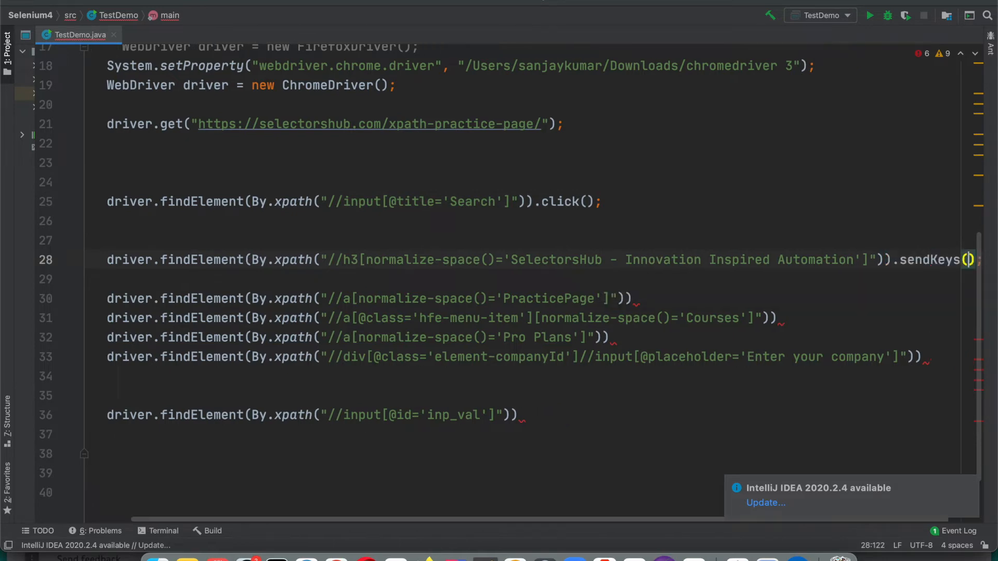
{"action": "key", "text": "super+Tab"}
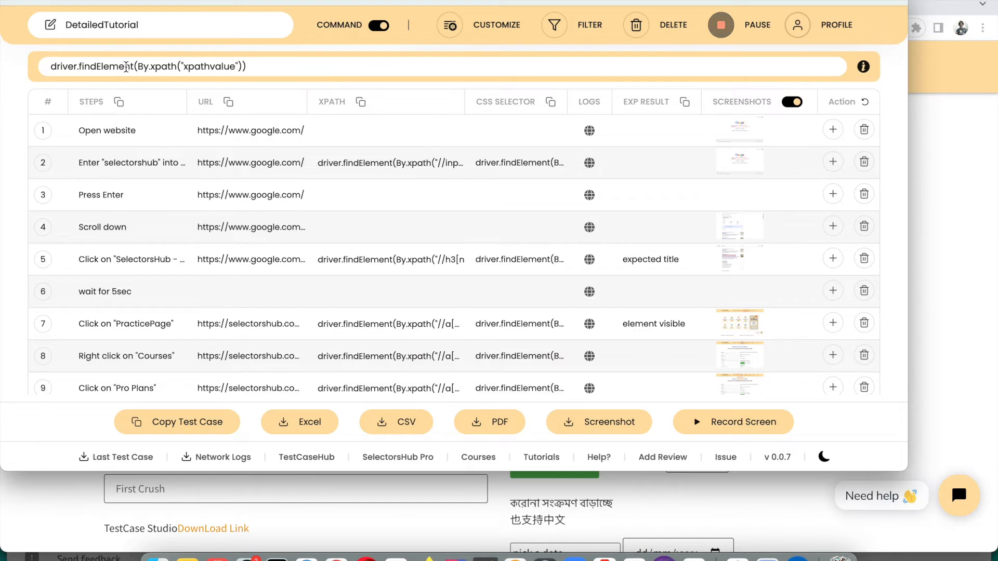
Try the Cypress cy.get format, then switch to Python driver.find_element and select the template text
{"action": "left_click", "coordinate": [260, 67]}
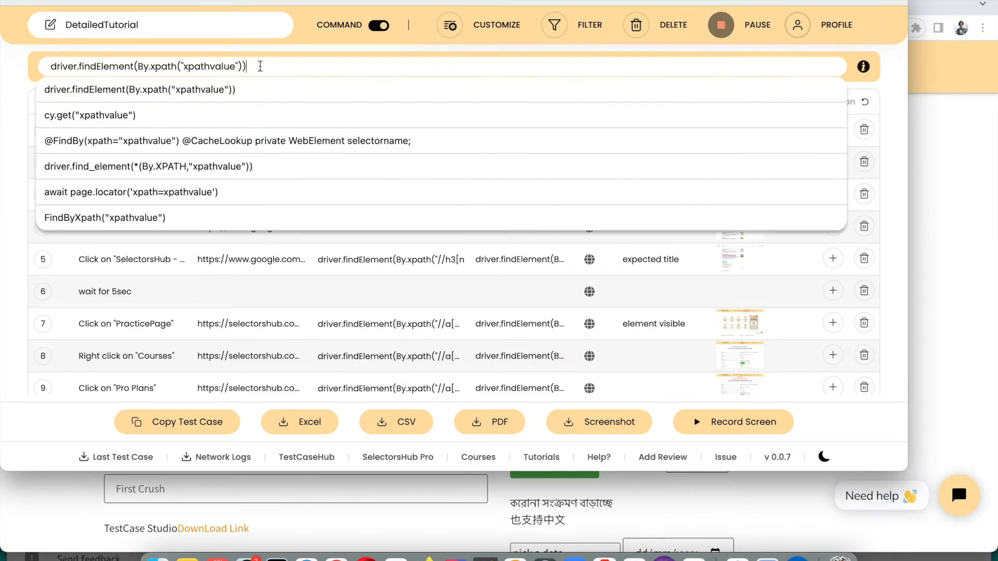
{"action": "left_click", "coordinate": [116, 115]}
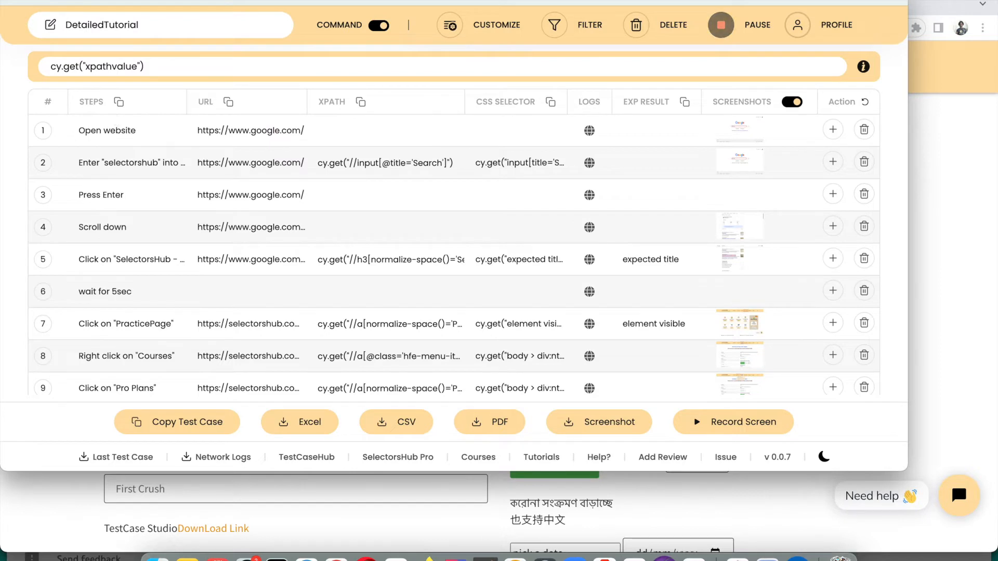
{"action": "left_click", "coordinate": [185, 66]}
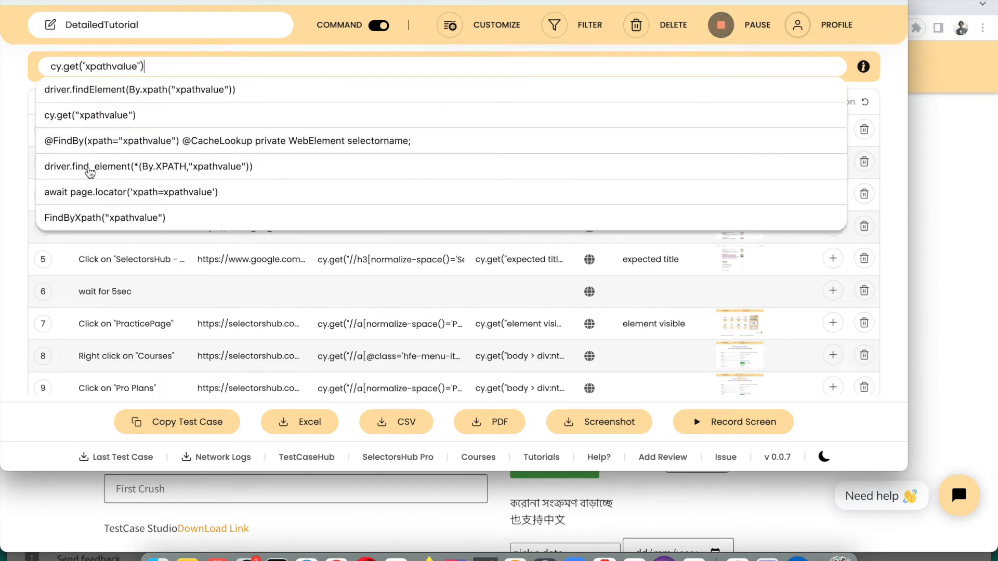
{"action": "left_click", "coordinate": [157, 168]}
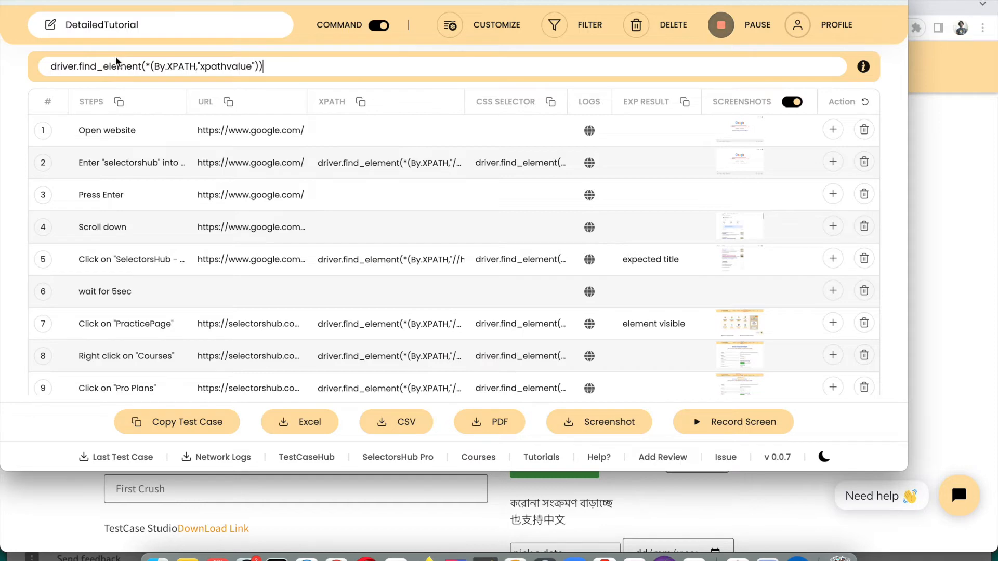
{"action": "left_click", "coordinate": [281, 68]}
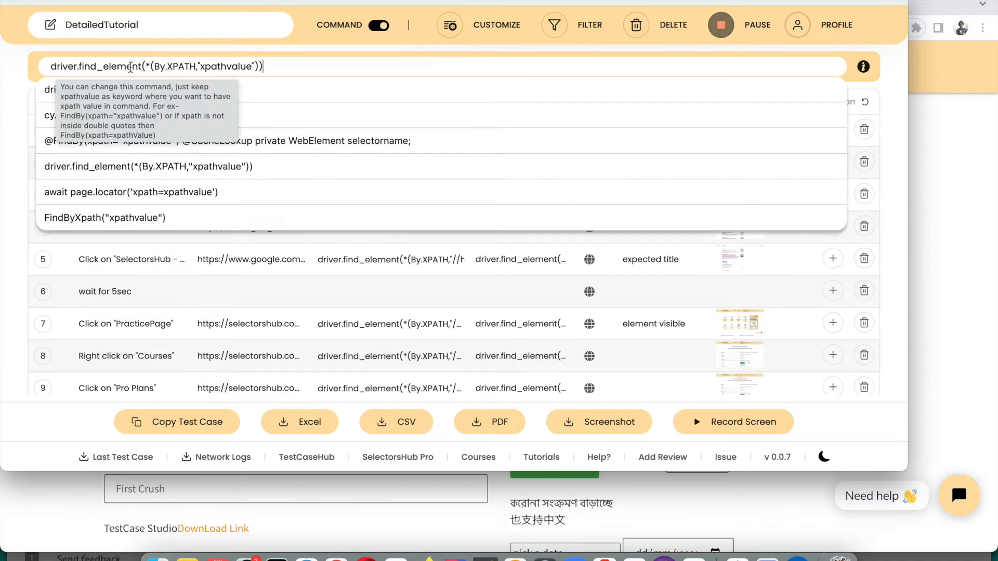
{"action": "left_click_drag", "start_coordinate": [50, 66], "coordinate": [290, 69]}
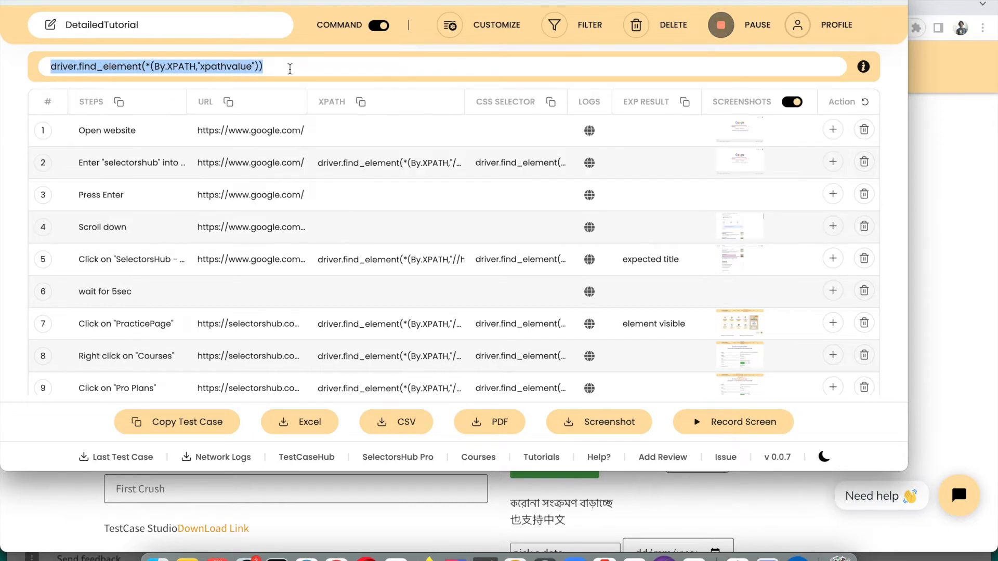
Enter a made-up custom function with "xpathvalue" in quotes as the command, then turn COMMAND view off
{"action": "type", "text": "dfjlxgbsjhdhgjhshkjf()"}
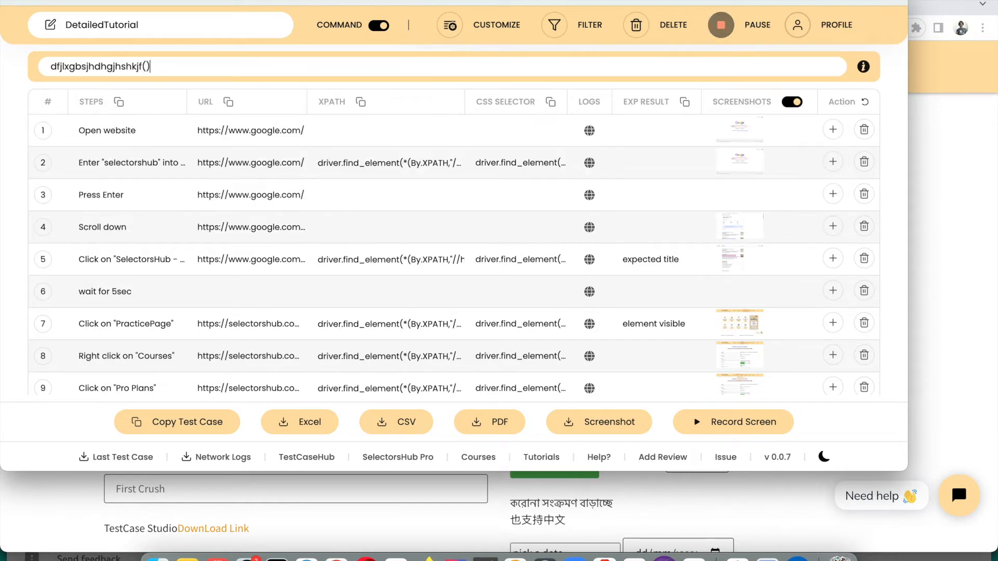
{"action": "type", "text": "\"\""}
{"action": "key", "text": "Left"}
{"action": "type", "text": "."}
{"action": "key", "text": "Right"}
{"action": "key", "text": "Right"}
{"action": "key", "text": "Right"}
{"action": "type", "text": "_"}
{"action": "key", "text": "Left"}
{"action": "key", "text": "Left"}
{"action": "type", "text": "//input"}
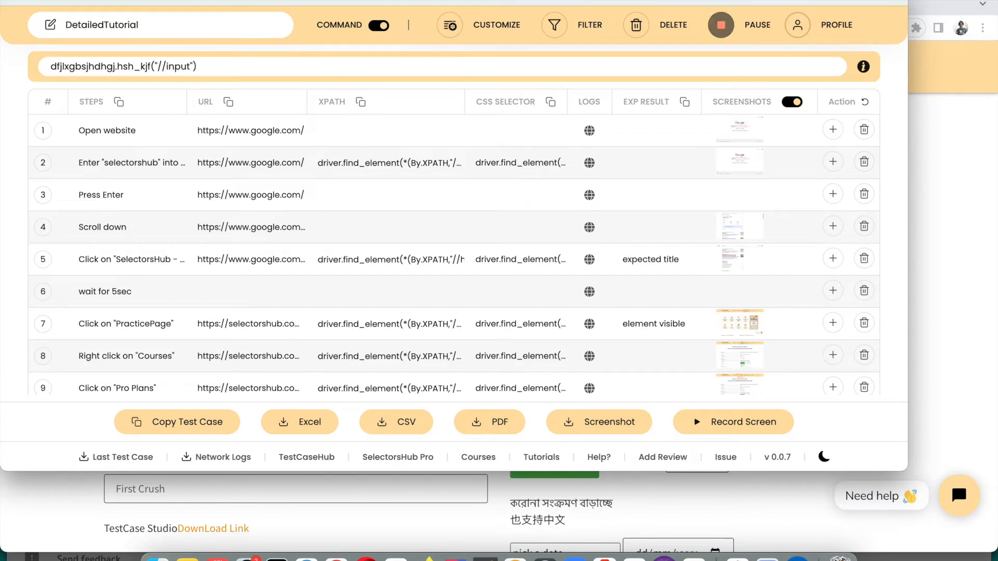
{"action": "key", "text": "BackSpace"}
{"action": "key", "text": "BackSpace"}
{"action": "key", "text": "BackSpace"}
{"action": "key", "text": "BackSpace"}
{"action": "key", "text": "BackSpace"}
{"action": "key", "text": "BackSpace"}
{"action": "key", "text": "BackSpace"}
{"action": "type", "text": "xpart"}
{"action": "key", "text": "BackSpace"}
{"action": "key", "text": "BackSpace"}
{"action": "type", "text": "thvalue"}
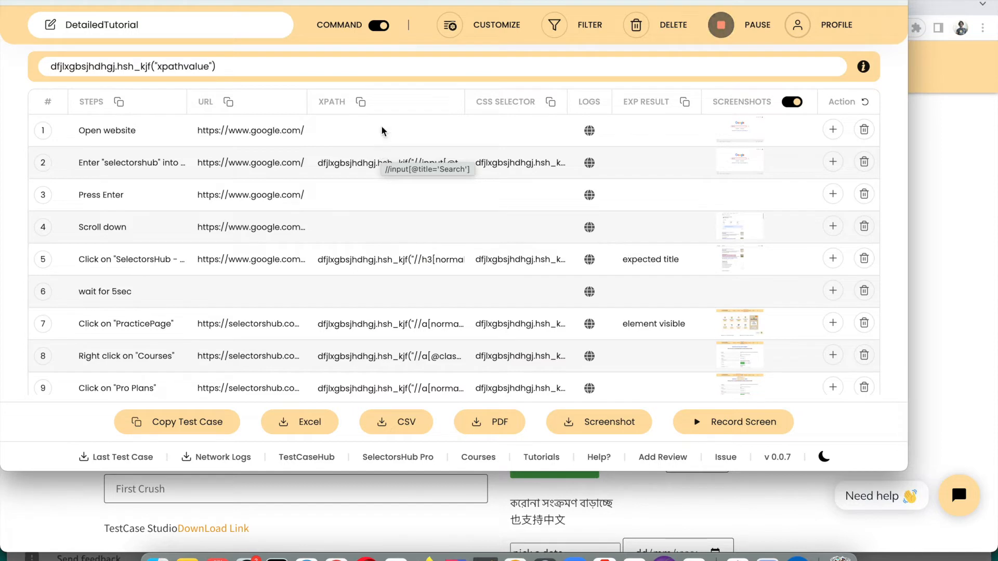
{"action": "left_click", "coordinate": [380, 26]}
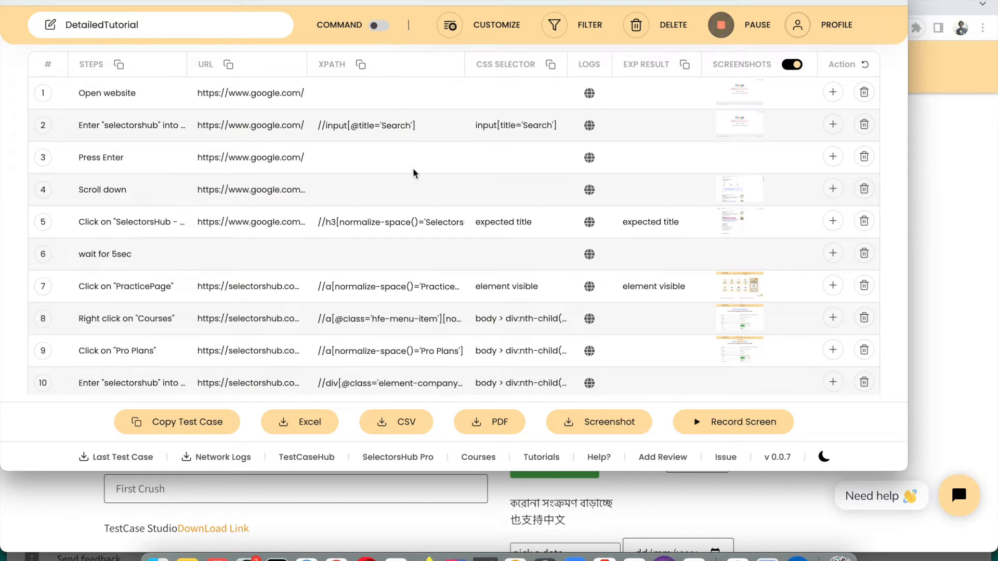
{"action": "scroll", "coordinate": [423, 289], "scroll_direction": "down", "scroll_amount": 3}
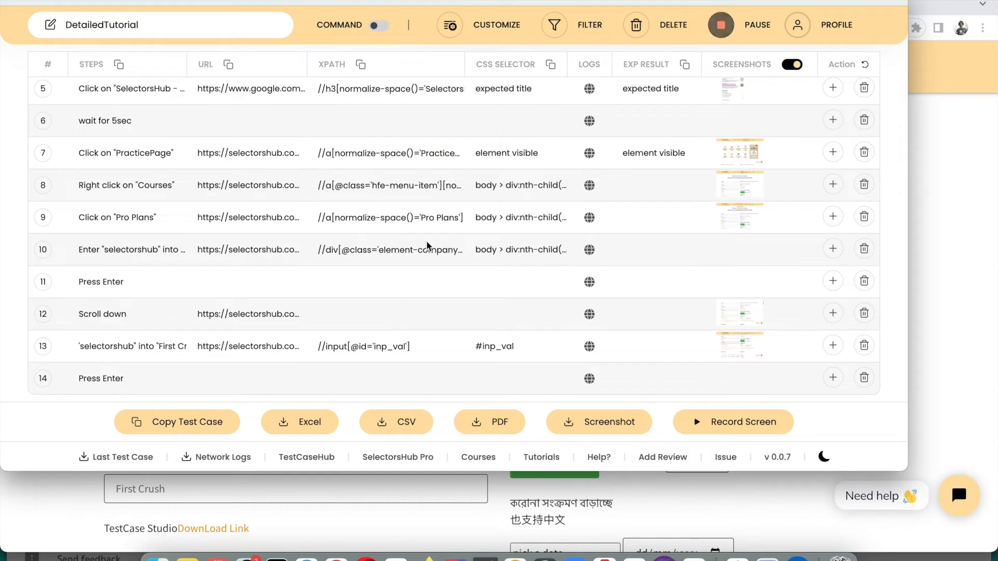
In the locator FILTER settings, exclude Id and set the preferred attribute to 'title'
{"action": "left_click", "coordinate": [561, 26]}
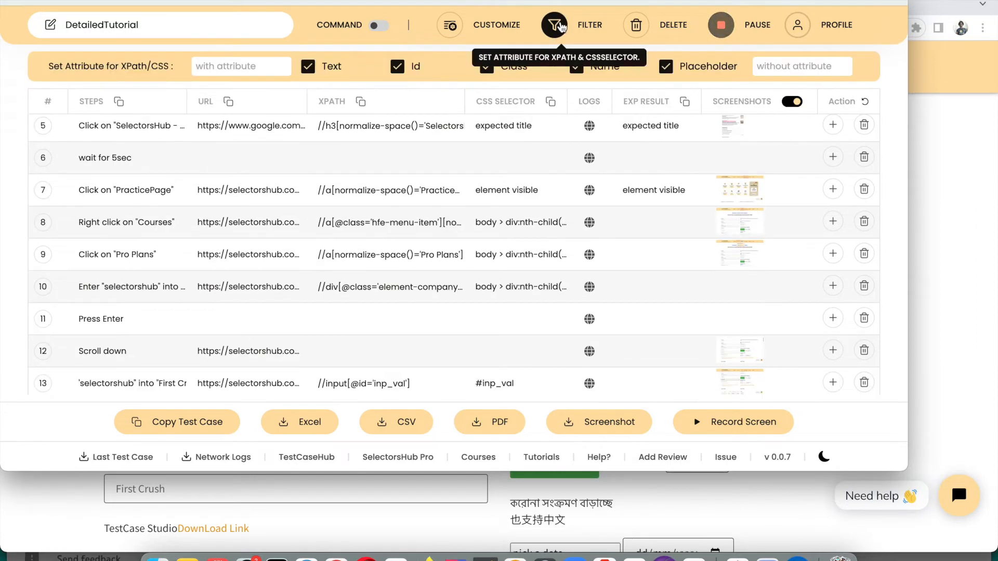
{"action": "scroll", "coordinate": [385, 338], "scroll_direction": "down", "scroll_amount": 2}
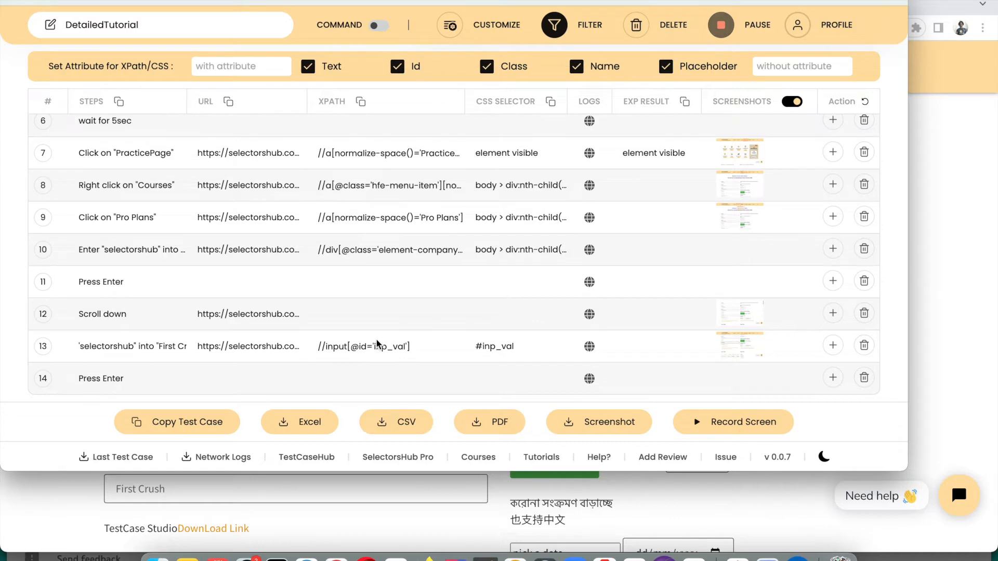
{"action": "left_click", "coordinate": [399, 66]}
{"action": "left_click", "coordinate": [215, 67]}
{"action": "type", "text": "title"}
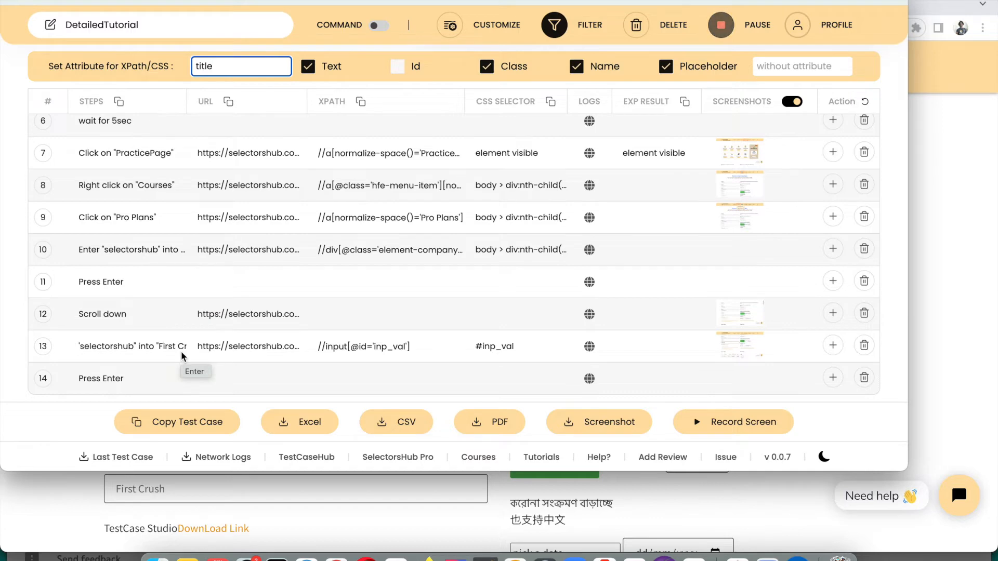
Enter 'testcasestudio' in the practice page's First Crush field, then bring TestCase Studio back up
{"action": "left_click", "coordinate": [229, 500]}
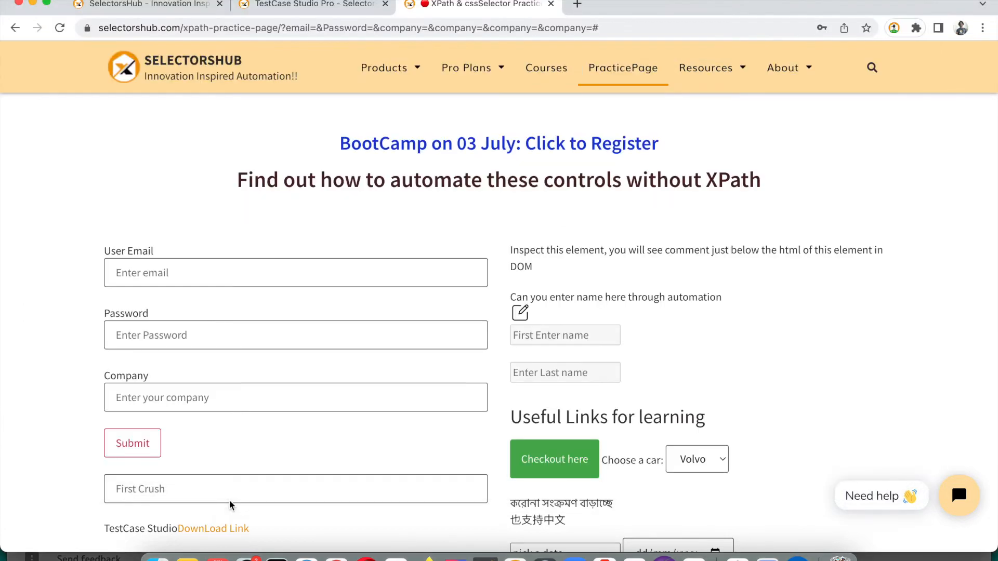
{"action": "scroll", "coordinate": [230, 500], "scroll_direction": "down", "scroll_amount": 4}
{"action": "left_click", "coordinate": [250, 275]}
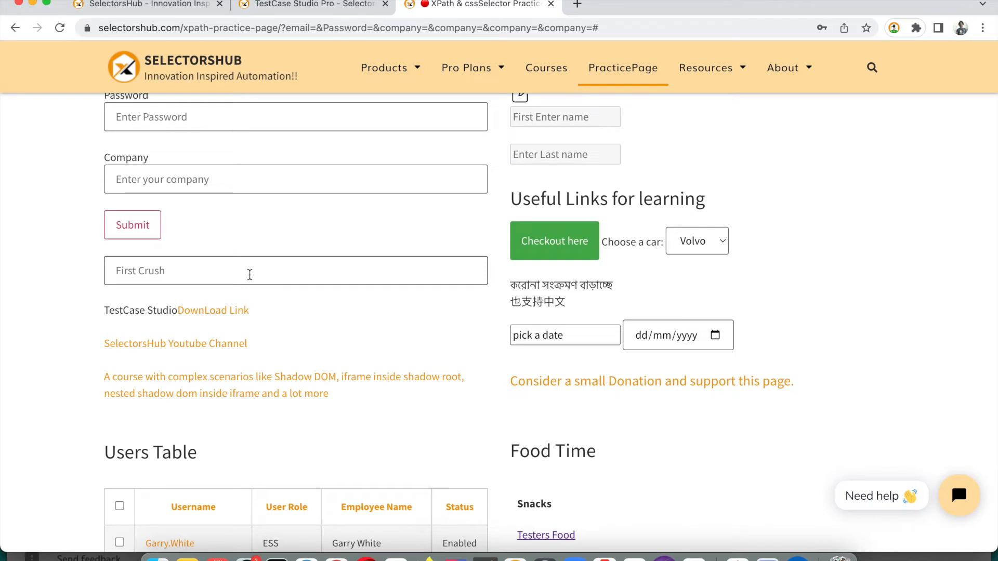
{"action": "type", "text": "testcasestudio"}
{"action": "scroll", "coordinate": [499, 322], "scroll_direction": "up", "scroll_amount": 4}
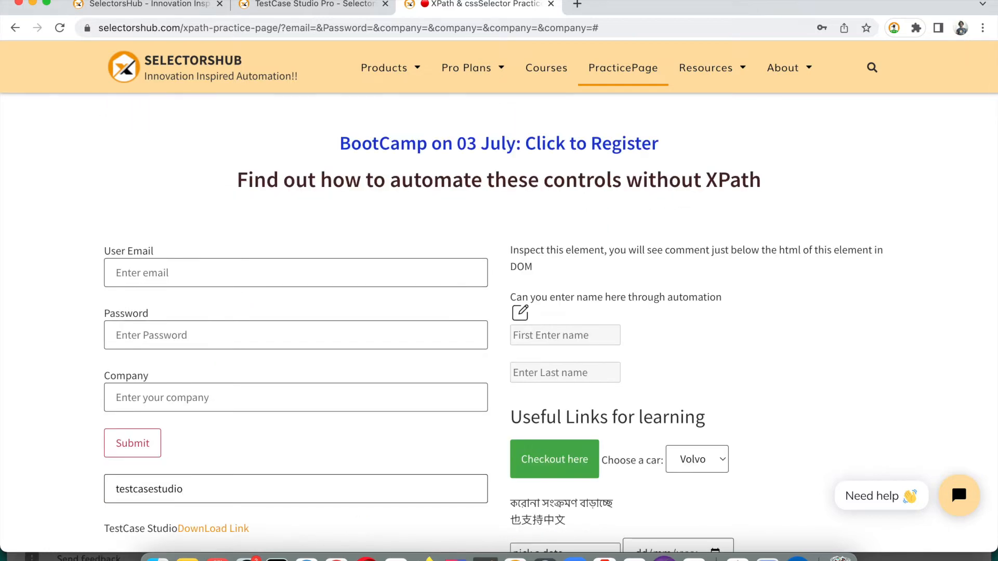
{"action": "key", "text": "super+grave"}
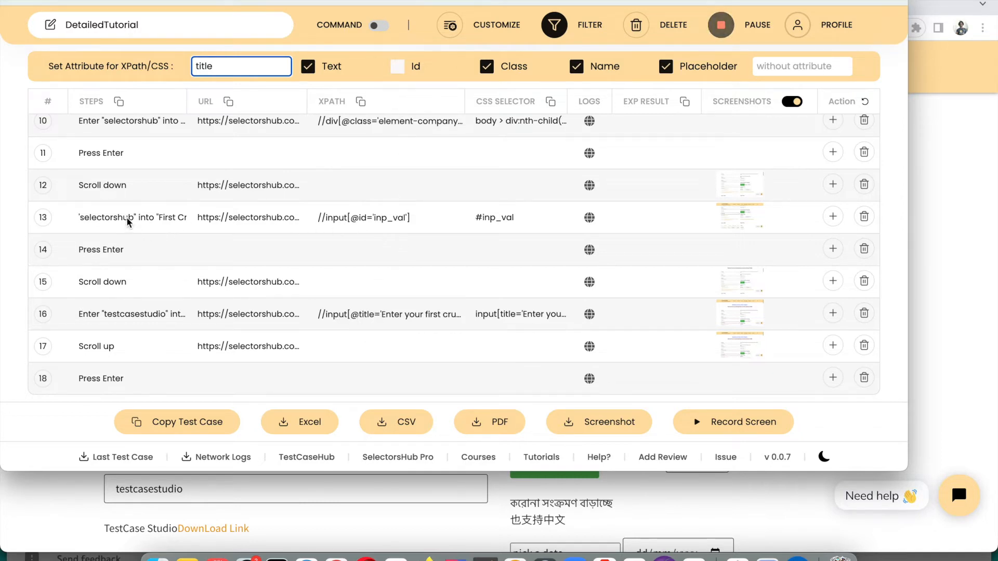
Toggle the COMMAND driver-command preview on and off, then hide the Set Attribute for XPath/CSS bar
{"action": "left_click", "coordinate": [110, 217]}
{"action": "key", "text": "Up"}
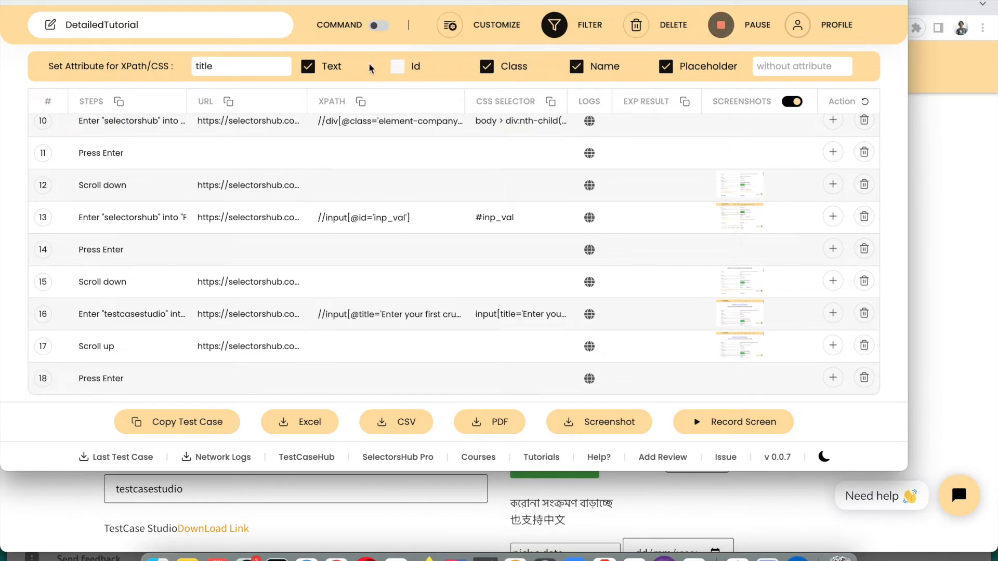
{"action": "left_click", "coordinate": [378, 26]}
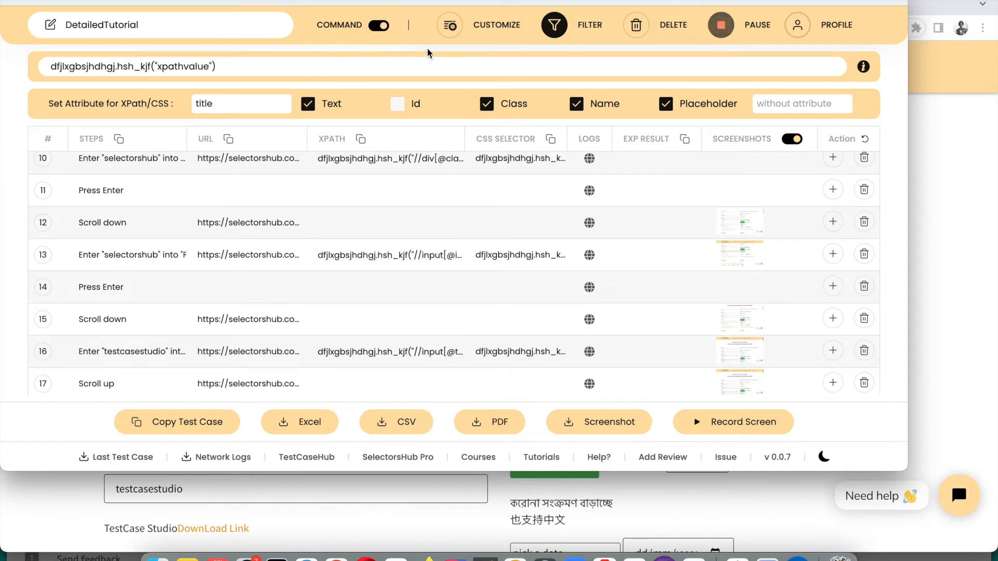
{"action": "left_click", "coordinate": [379, 26]}
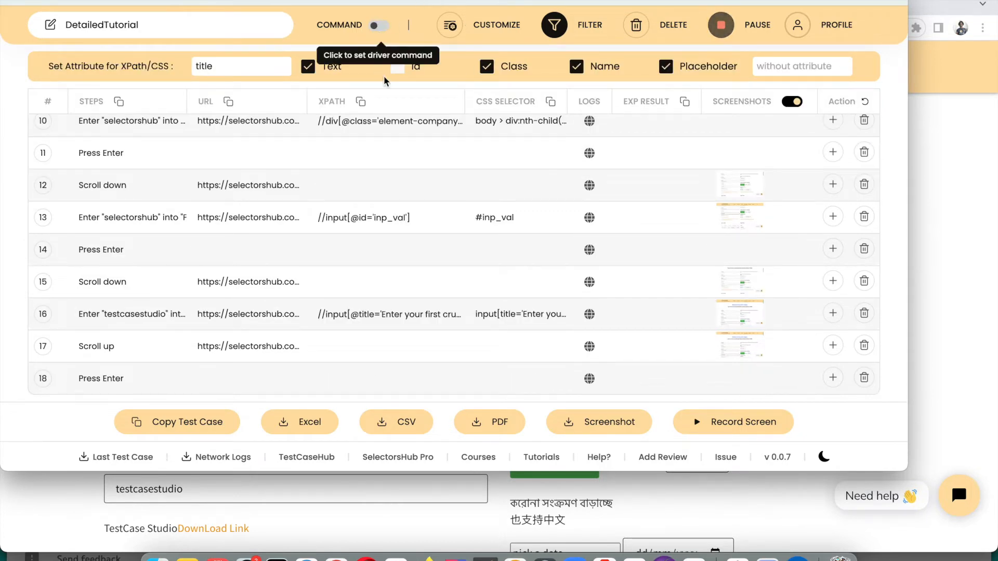
{"action": "left_click", "coordinate": [554, 31]}
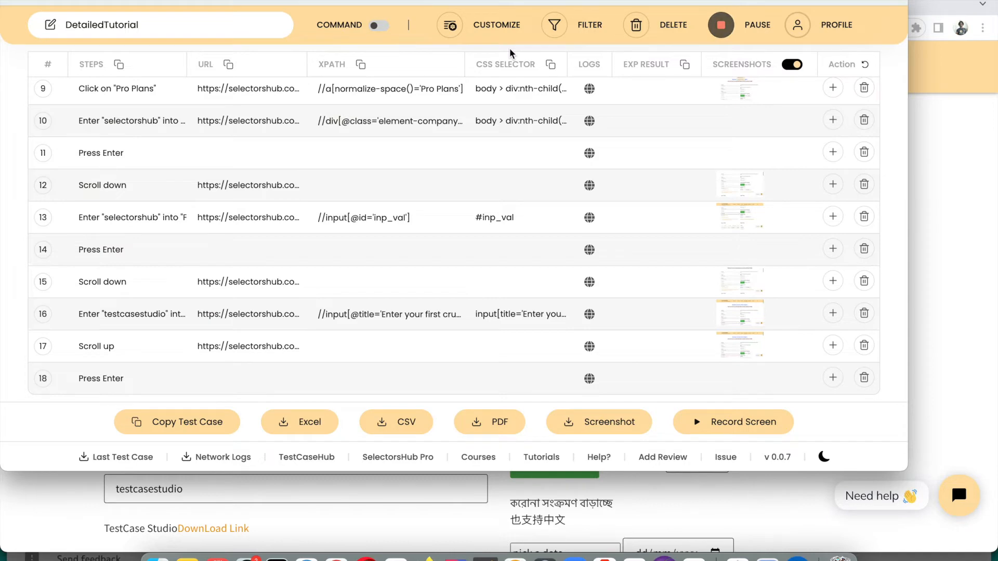
{"action": "scroll", "coordinate": [498, 225], "scroll_direction": "up", "scroll_amount": 5}
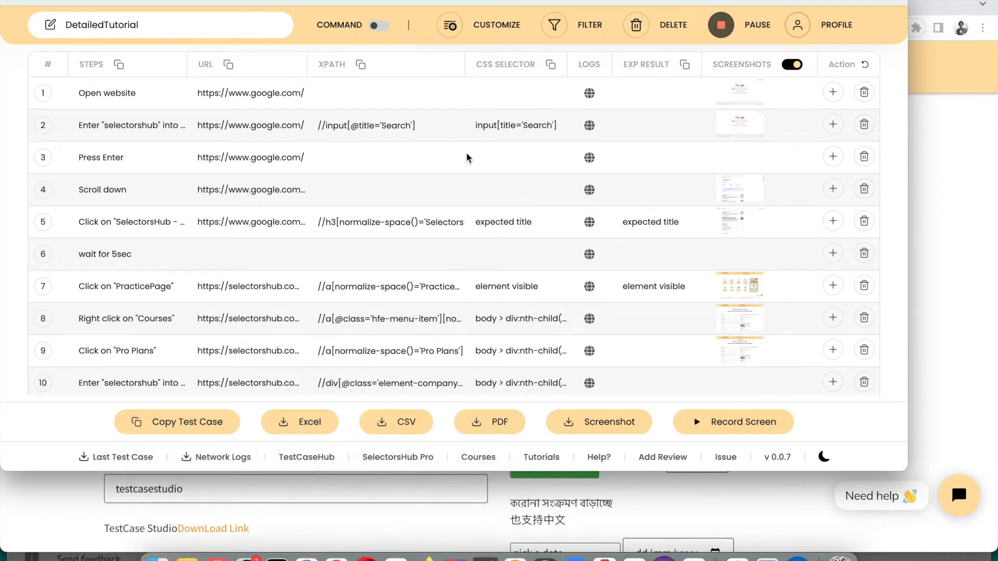
{"action": "scroll", "coordinate": [466, 154], "scroll_direction": "down", "scroll_amount": 2}
{"action": "scroll", "coordinate": [466, 154], "scroll_direction": "up", "scroll_amount": 2}
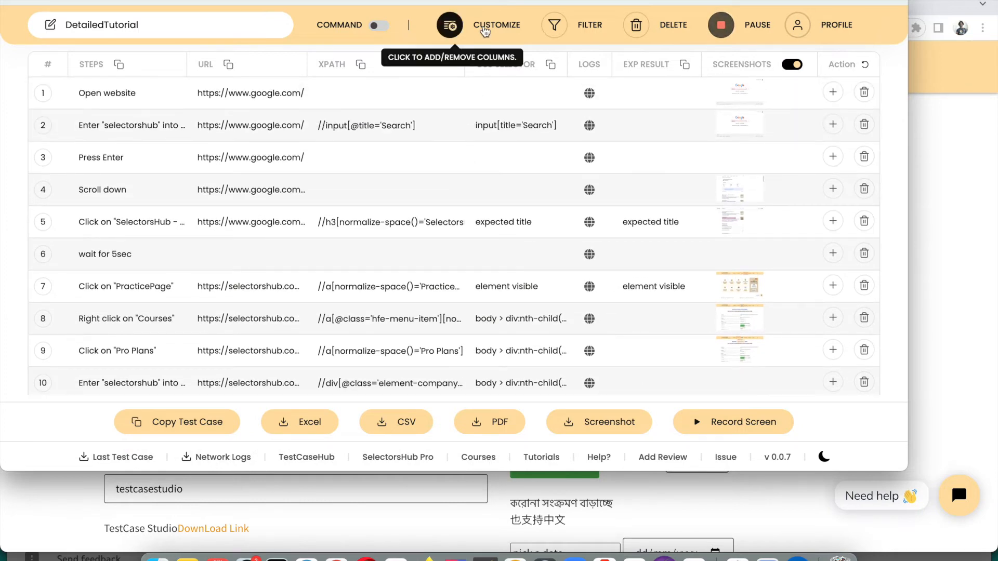
Uncheck CssSelector, Logs and URL under Customize Columns
{"action": "left_click", "coordinate": [480, 32]}
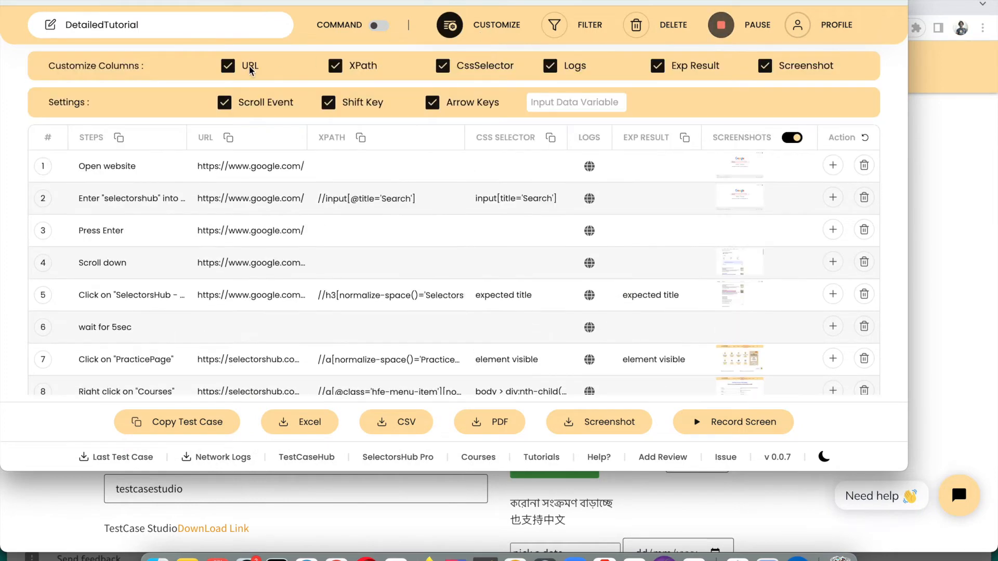
{"action": "left_click", "coordinate": [443, 65]}
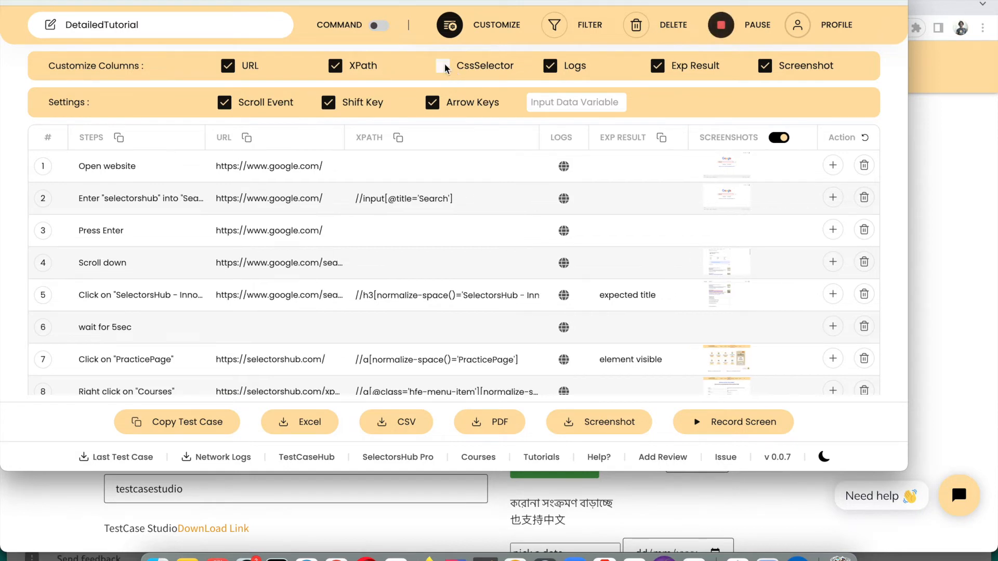
{"action": "left_click", "coordinate": [551, 66]}
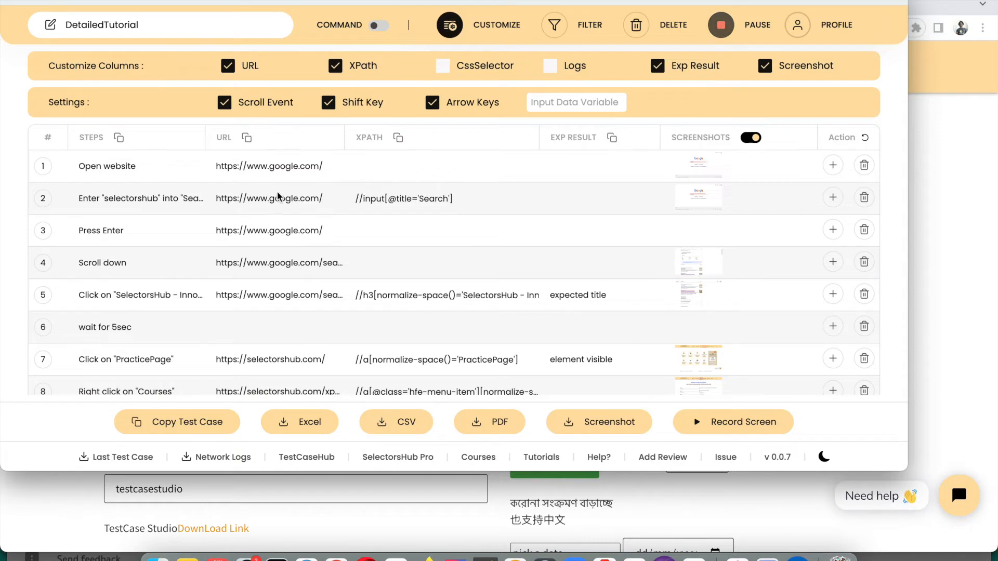
{"action": "left_click", "coordinate": [232, 66]}
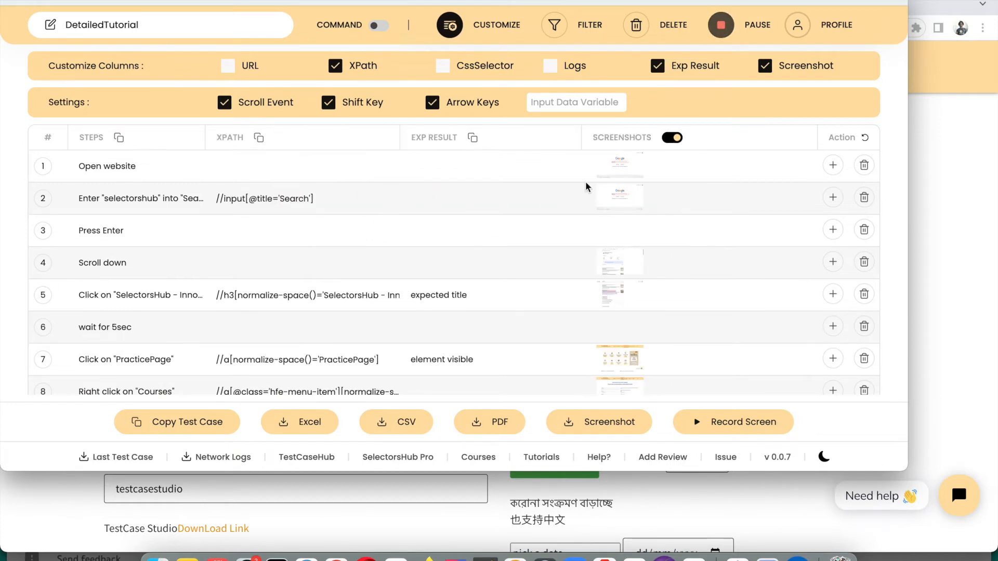
Close the column settings, widen the STEPS column and narrow the XPATH column
{"action": "left_click", "coordinate": [471, 35]}
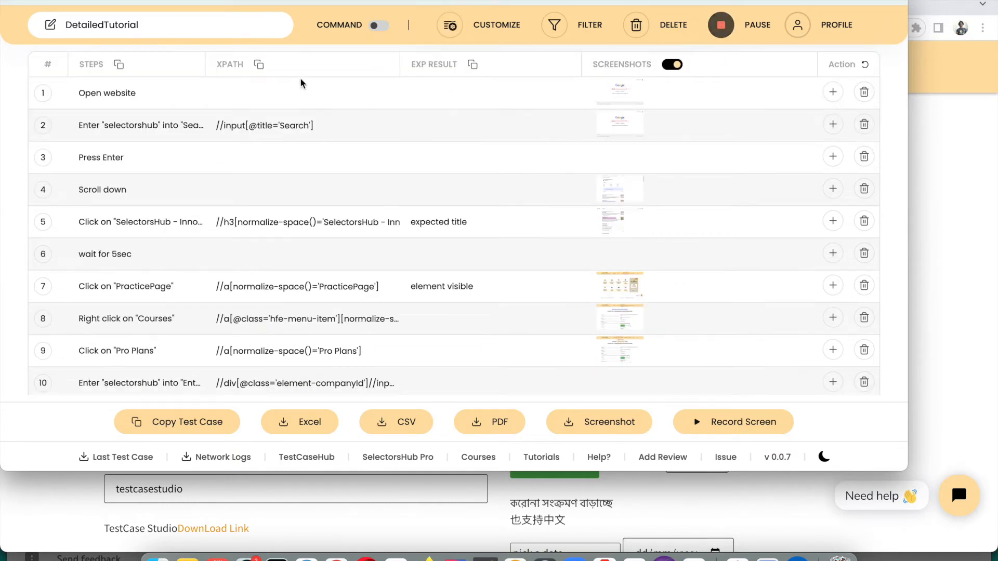
{"action": "left_click_drag", "start_coordinate": [204, 66], "coordinate": [229, 64]}
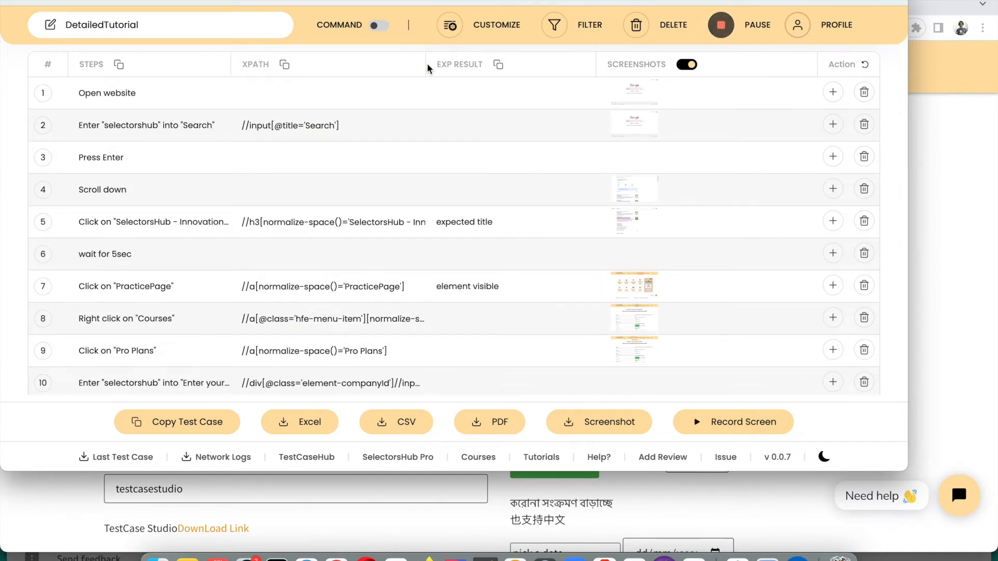
{"action": "left_click_drag", "start_coordinate": [422, 65], "coordinate": [411, 64]}
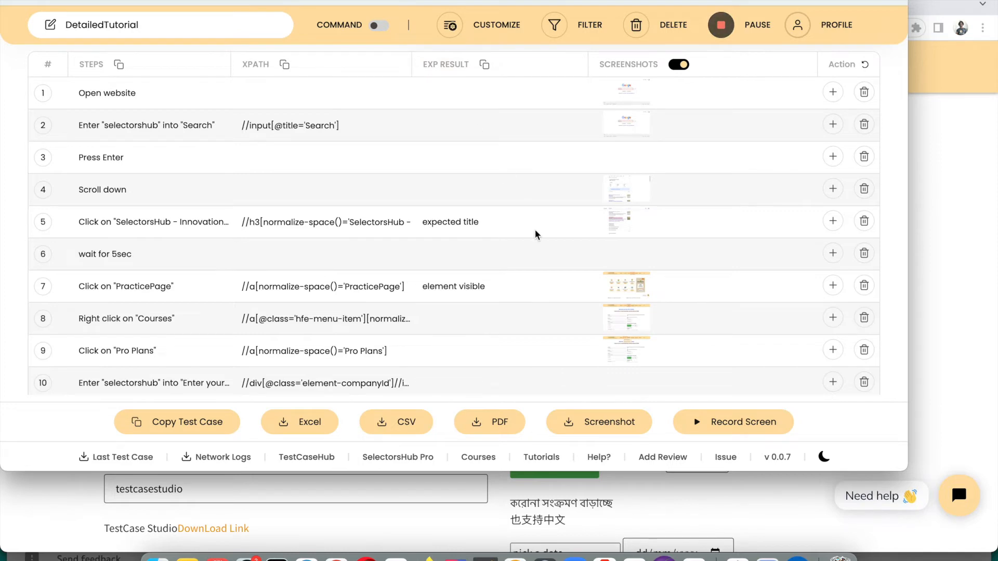
Ask to delete all recorded steps so the confirmation prompt appears
{"action": "scroll", "coordinate": [310, 207], "scroll_direction": "down", "scroll_amount": 5}
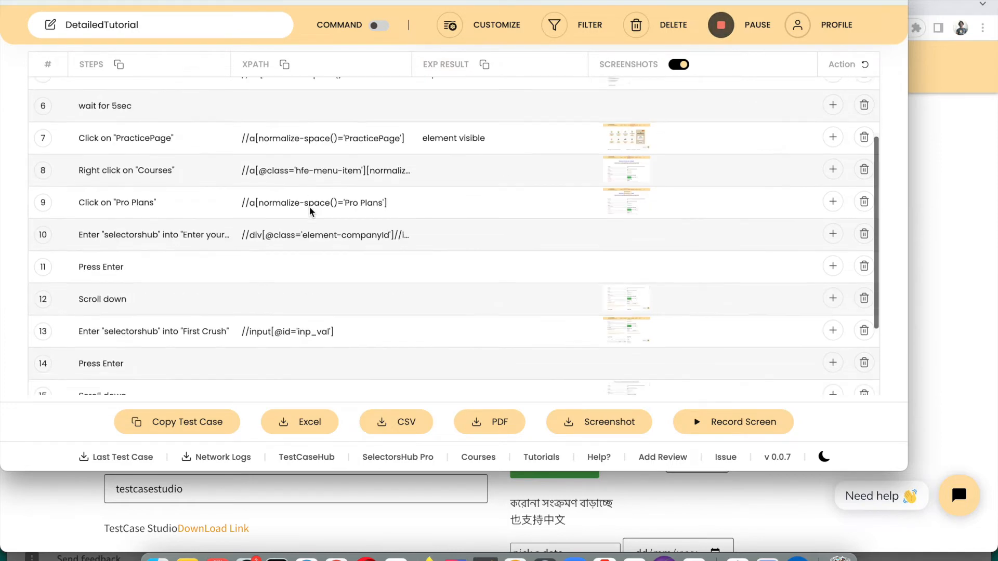
{"action": "scroll", "coordinate": [310, 207], "scroll_direction": "up", "scroll_amount": 5}
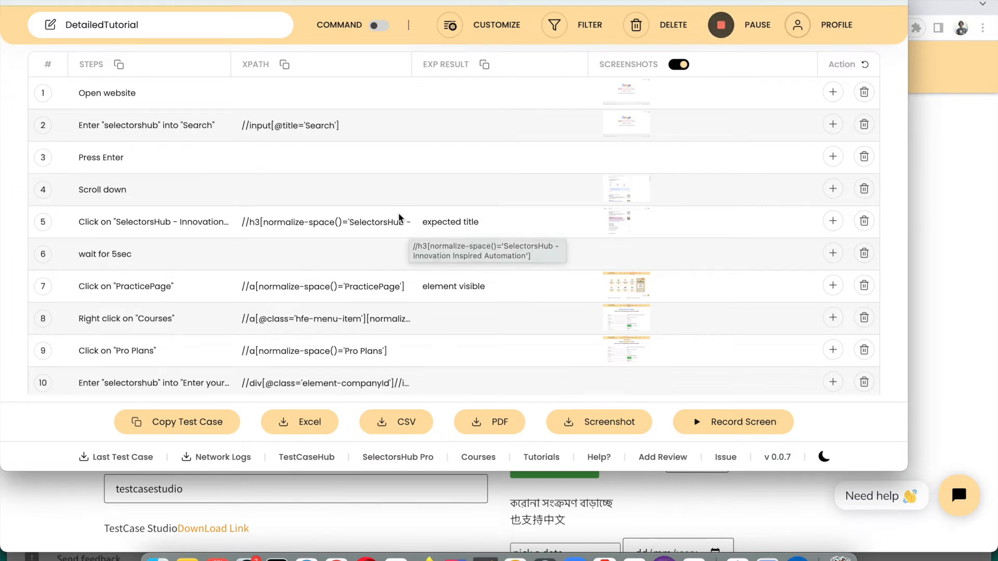
{"action": "left_click", "coordinate": [637, 26]}
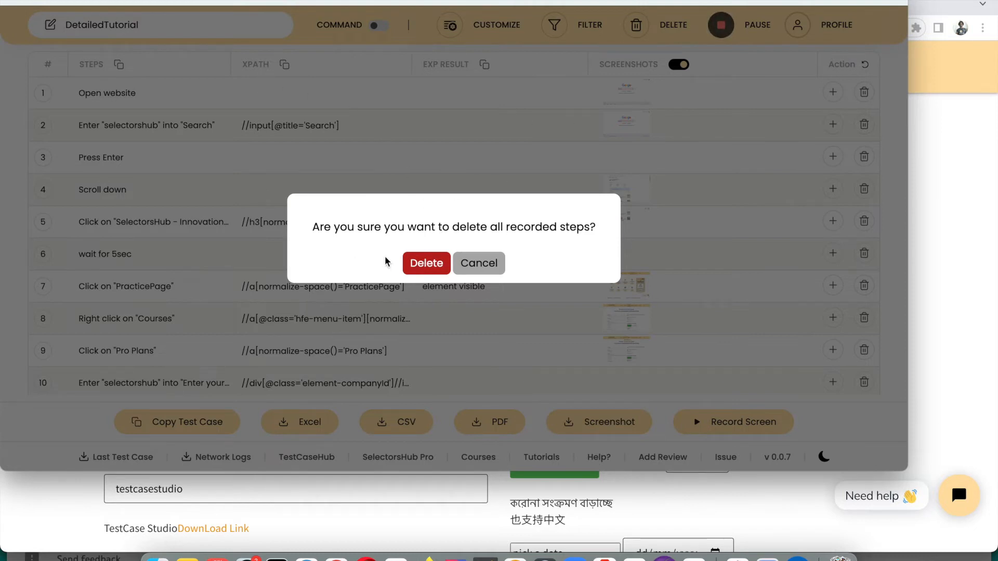
Confirm deleting all old steps, then enter the user email on the practice form
{"action": "left_click", "coordinate": [427, 264]}
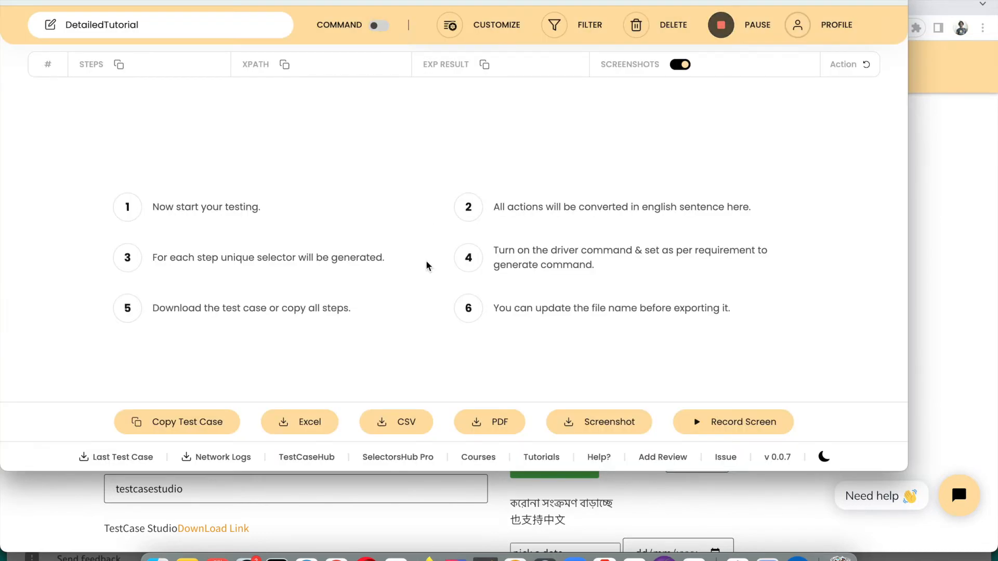
{"action": "left_click", "coordinate": [940, 185]}
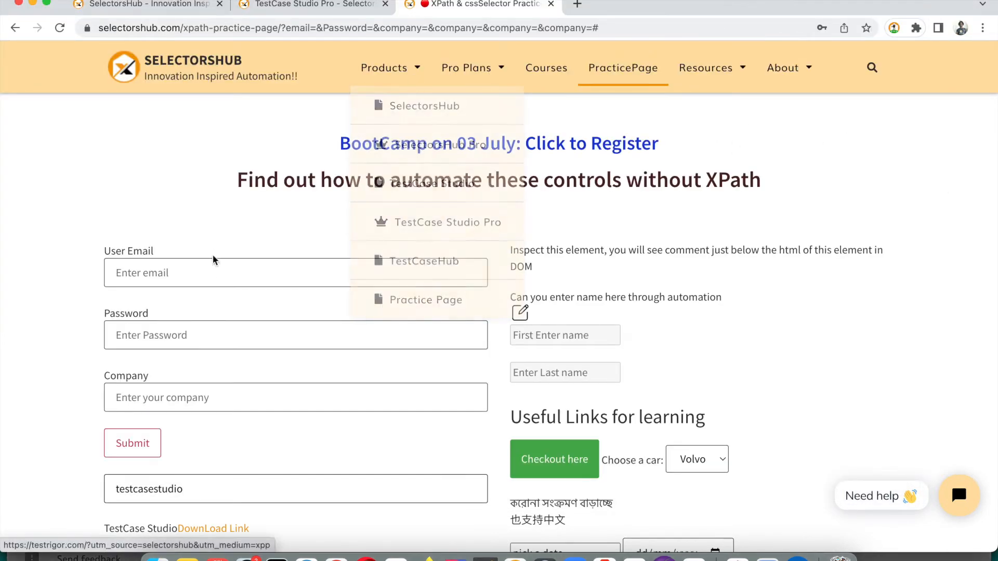
{"action": "left_click", "coordinate": [210, 273]}
{"action": "type", "text": "sa"}
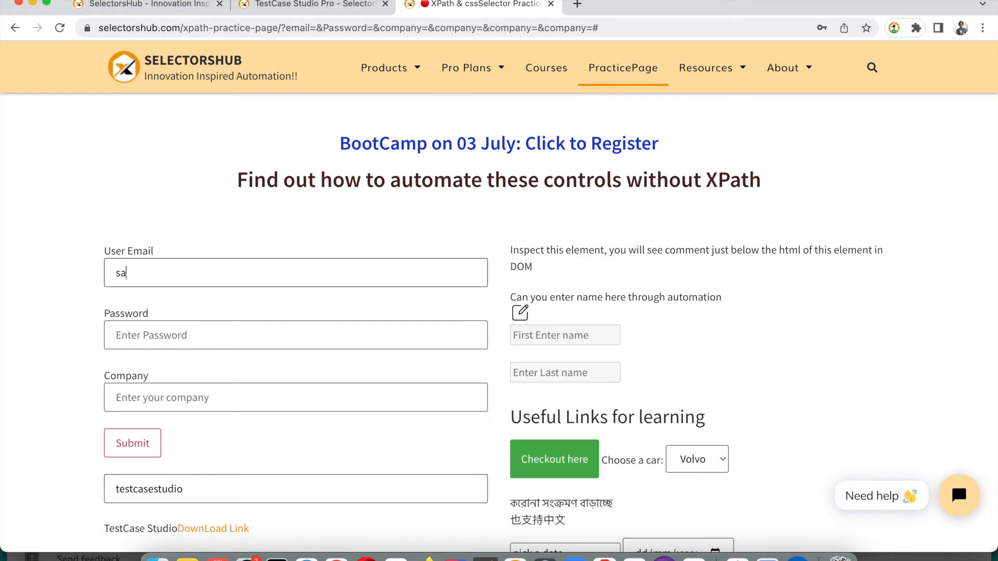
{"action": "type", "text": "•••••••••"}
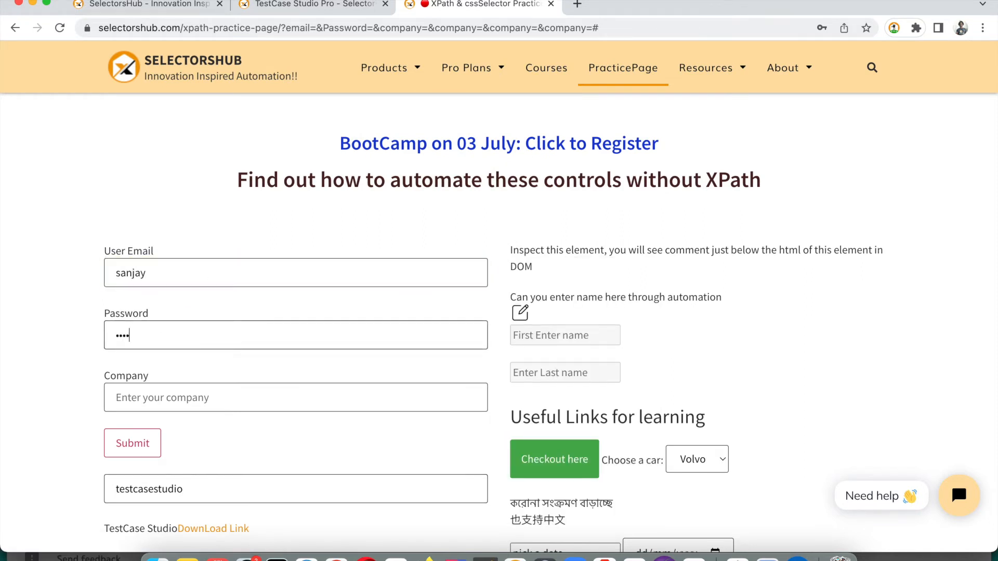
Fill in the password and company 'dkjgnjksnkj', submit with Enter, and reopen the steps panel
{"action": "key", "text": "Tab"}
{"action": "type", "text": "dkjgnjksnkj"}
{"action": "key", "text": "Return"}
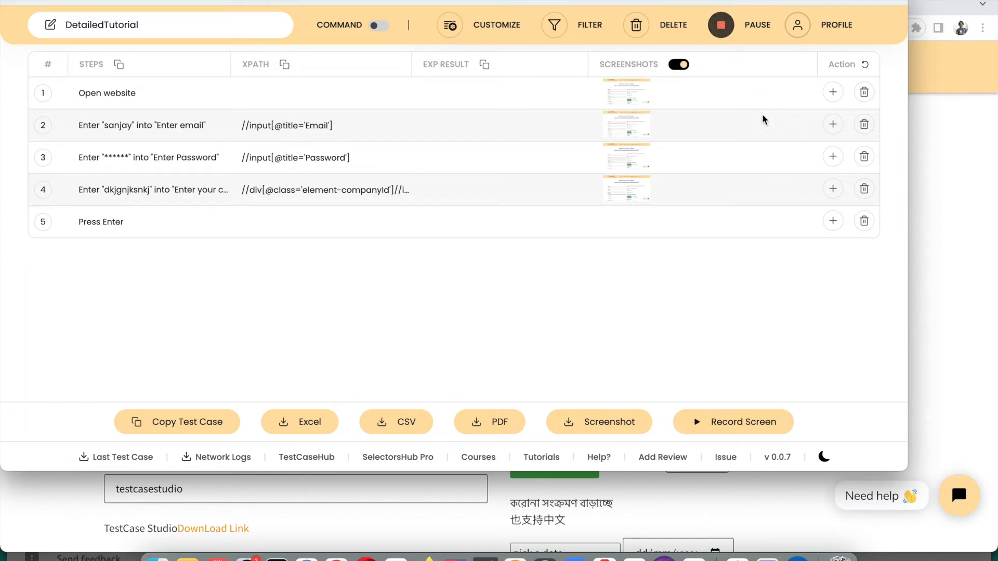
{"action": "left_click", "coordinate": [918, 215]}
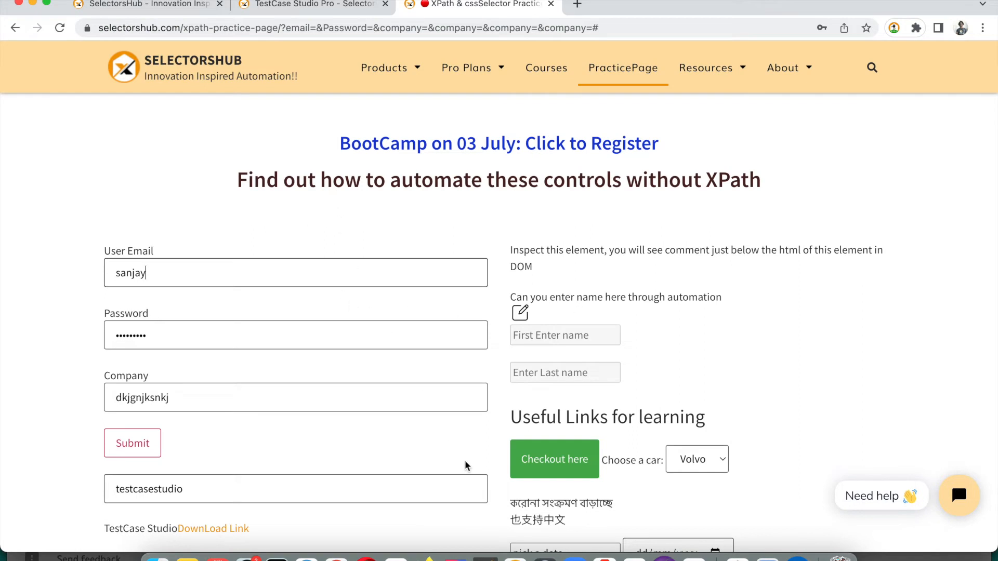
{"action": "key", "text": "super+grave"}
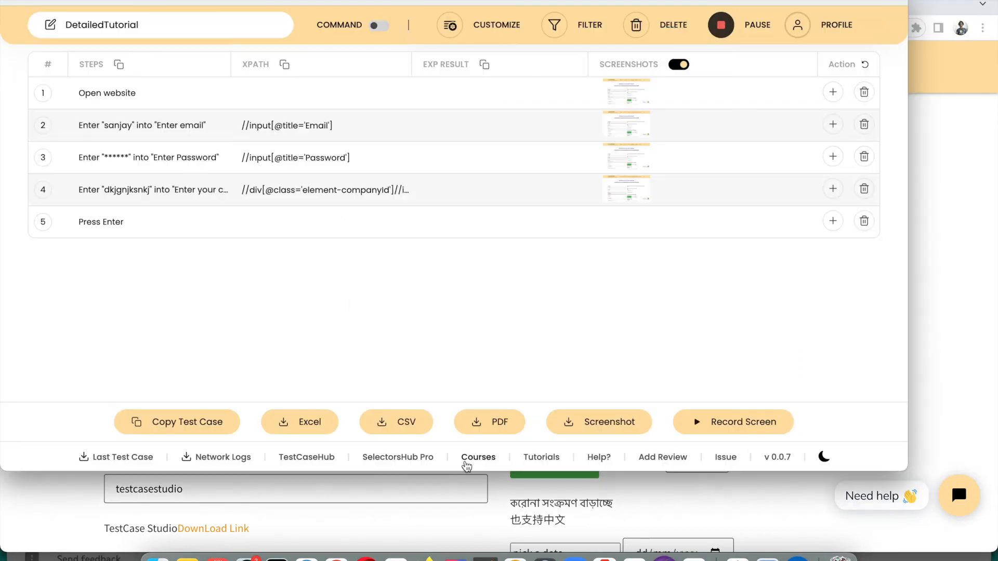
Pause recording, reload the practice page and type 'sa' into First Crush untracked
{"action": "left_click", "coordinate": [721, 31]}
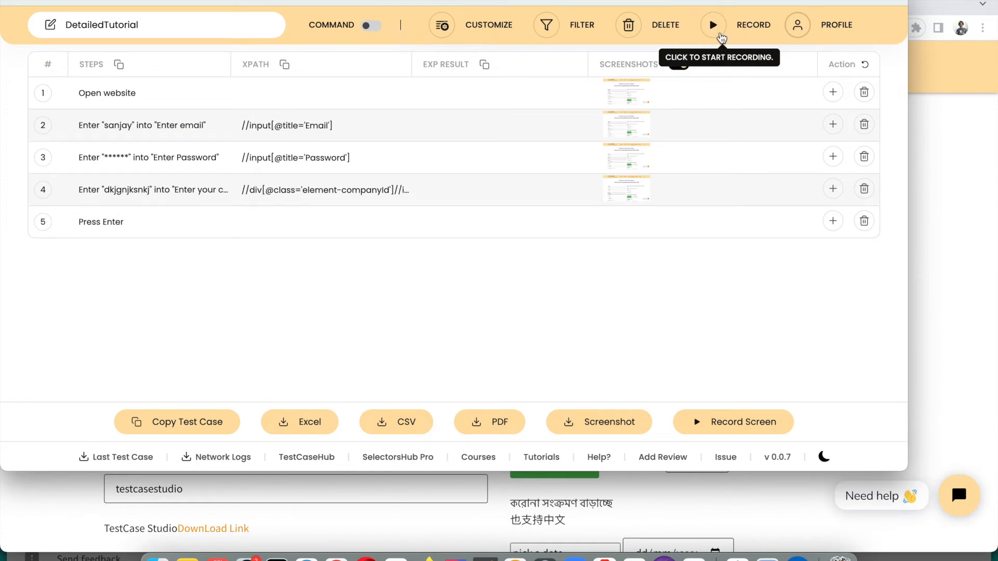
{"action": "left_click", "coordinate": [954, 136]}
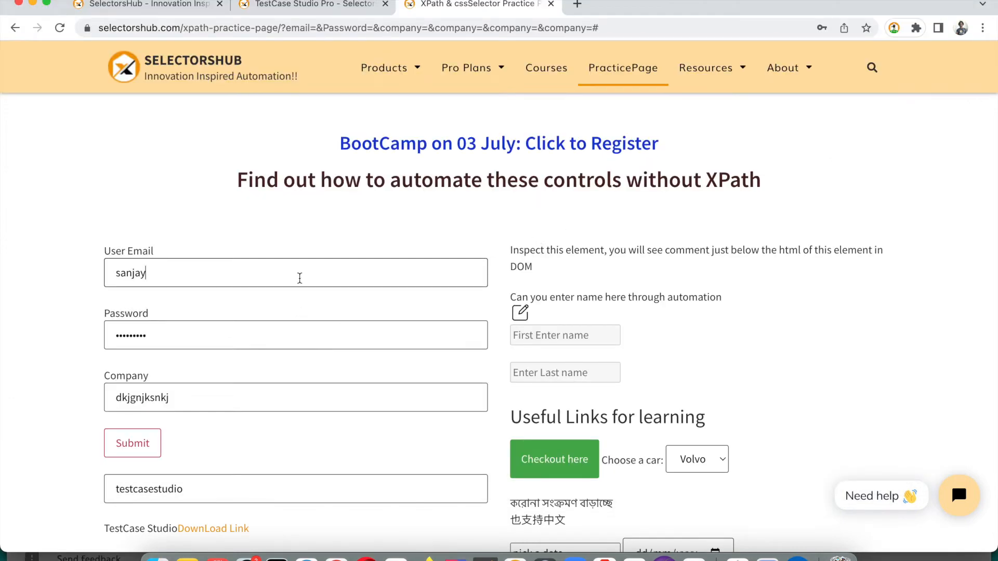
{"action": "key", "text": "super+r"}
{"action": "scroll", "coordinate": [398, 245], "scroll_direction": "down", "scroll_amount": 3}
{"action": "left_click", "coordinate": [327, 354]}
{"action": "type", "text": "a"}
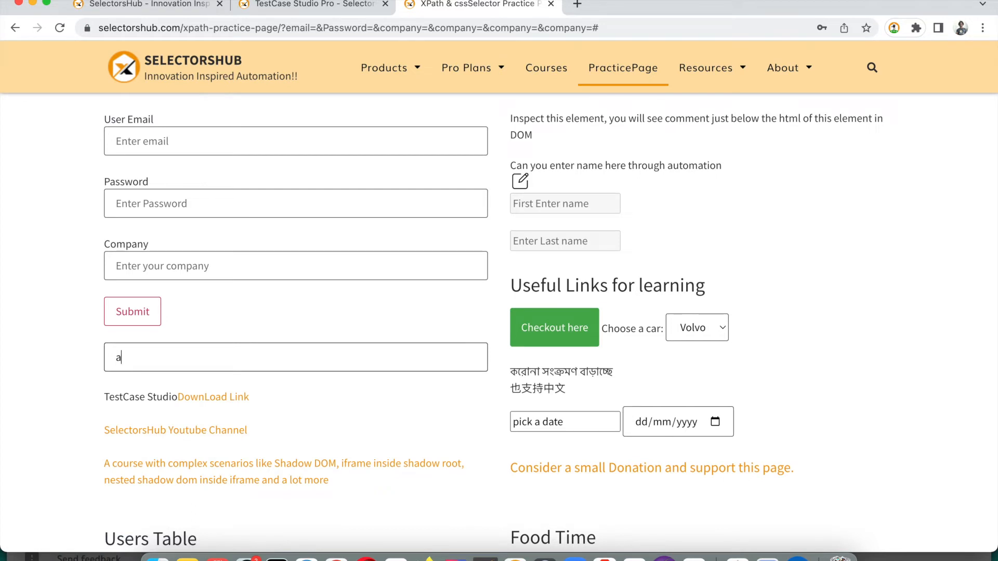
{"action": "key", "text": "BackSpace"}
{"action": "type", "text": "sanjay"}
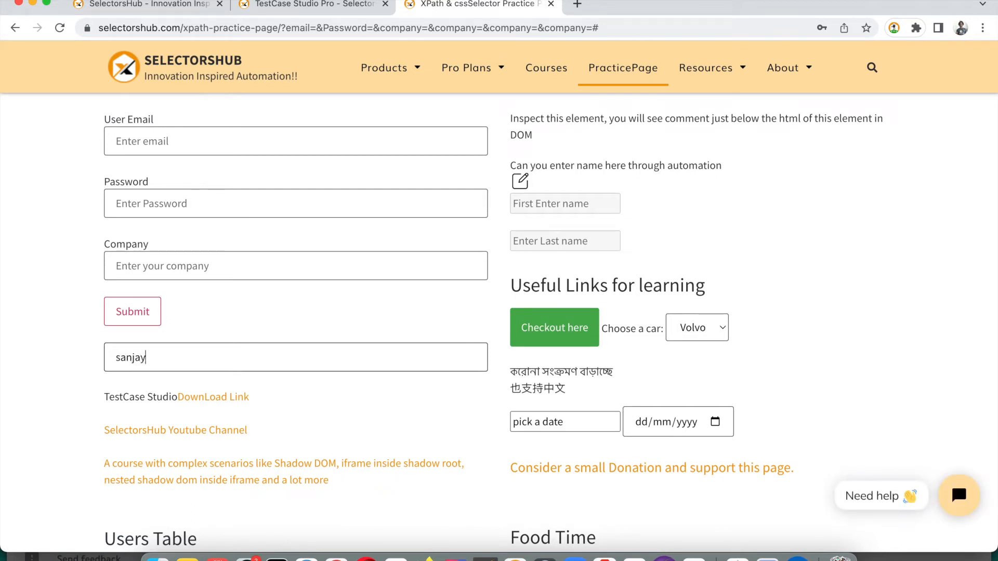
{"action": "scroll", "coordinate": [382, 227], "scroll_direction": "up", "scroll_amount": 3}
Resume recording, then enter 'selectorshub' in the Company field and submit with Enter
{"action": "key", "text": "super+grave"}
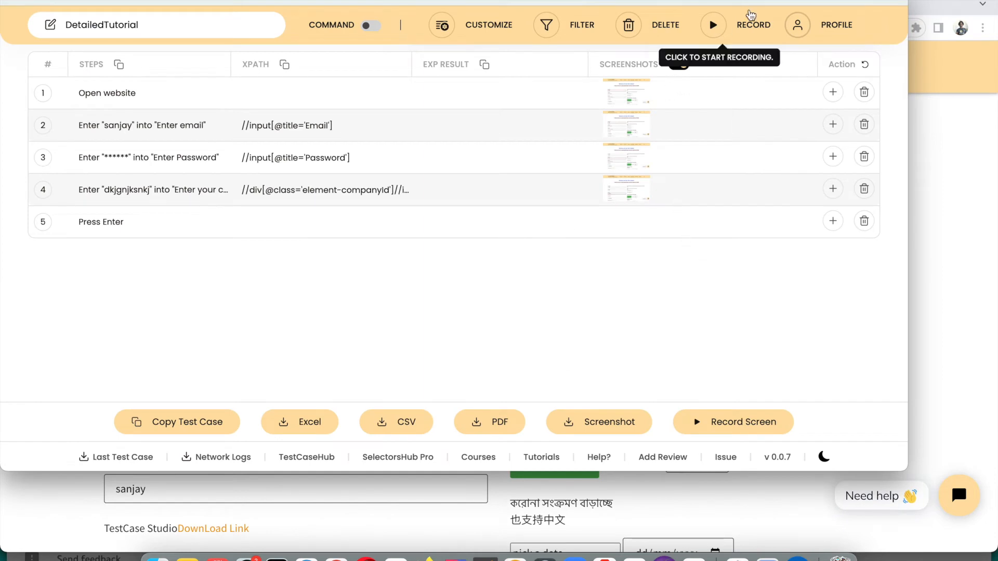
{"action": "left_click", "coordinate": [713, 26]}
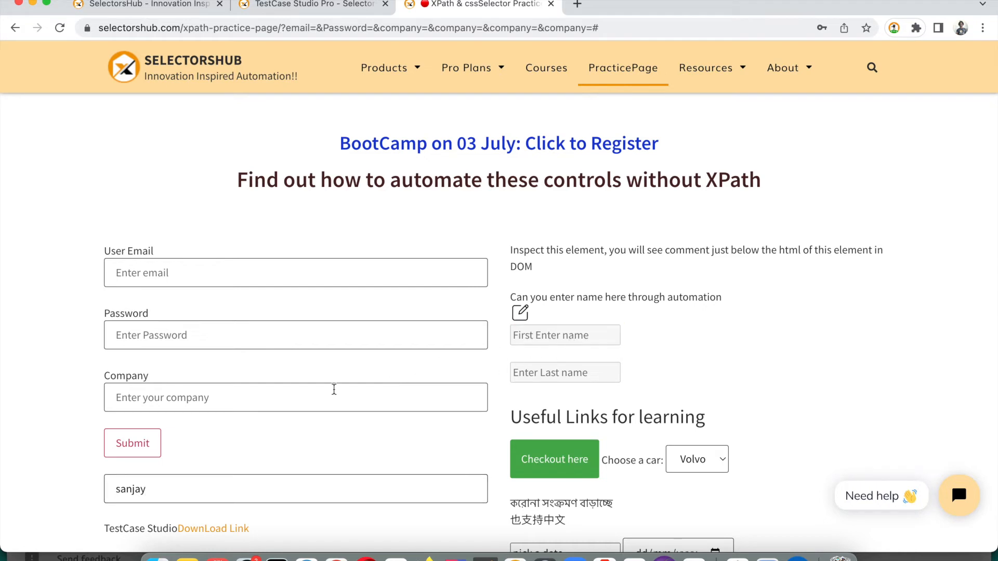
{"action": "left_click", "coordinate": [256, 396]}
{"action": "type", "text": "selectorshub"}
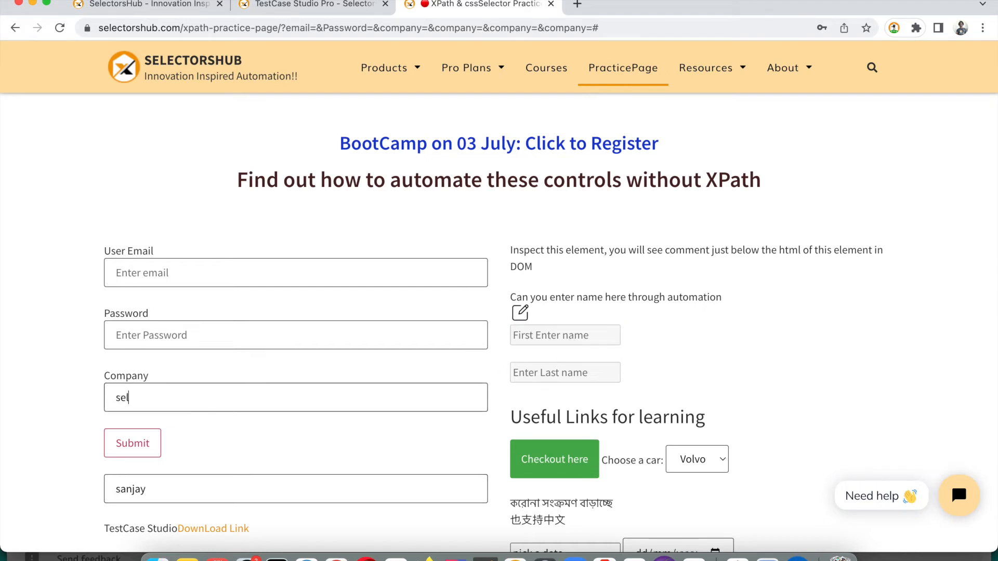
{"action": "key", "text": "Return"}
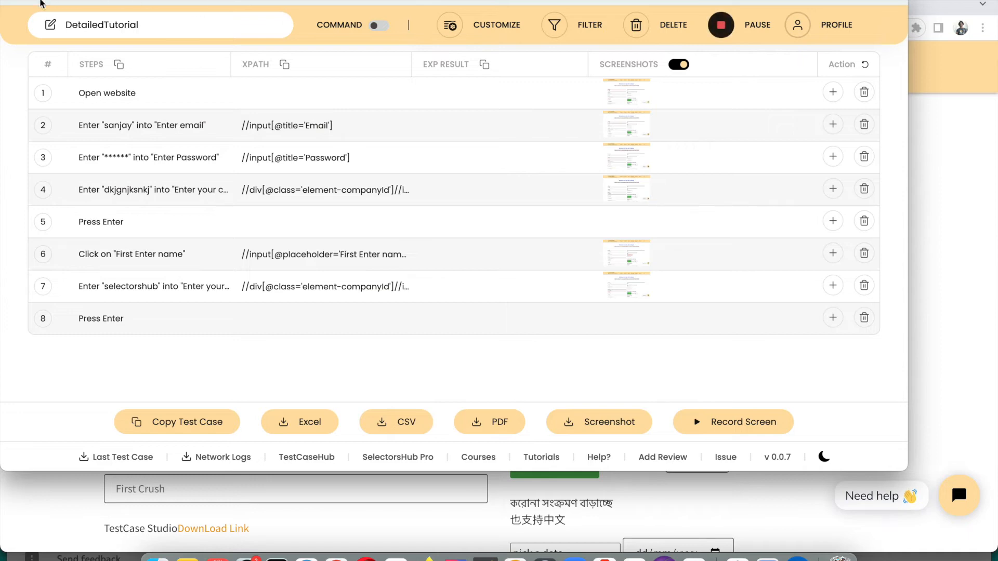
Download the last test case as DetailedTutorial (1).xls and open it from Chrome's download bar
{"action": "left_click", "coordinate": [10, 2]}
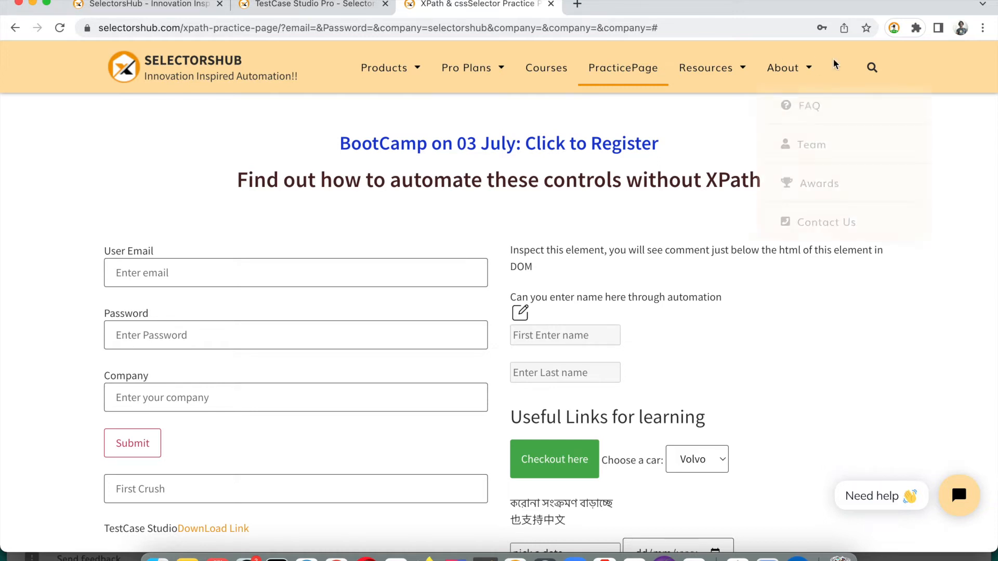
{"action": "left_click", "coordinate": [894, 29]}
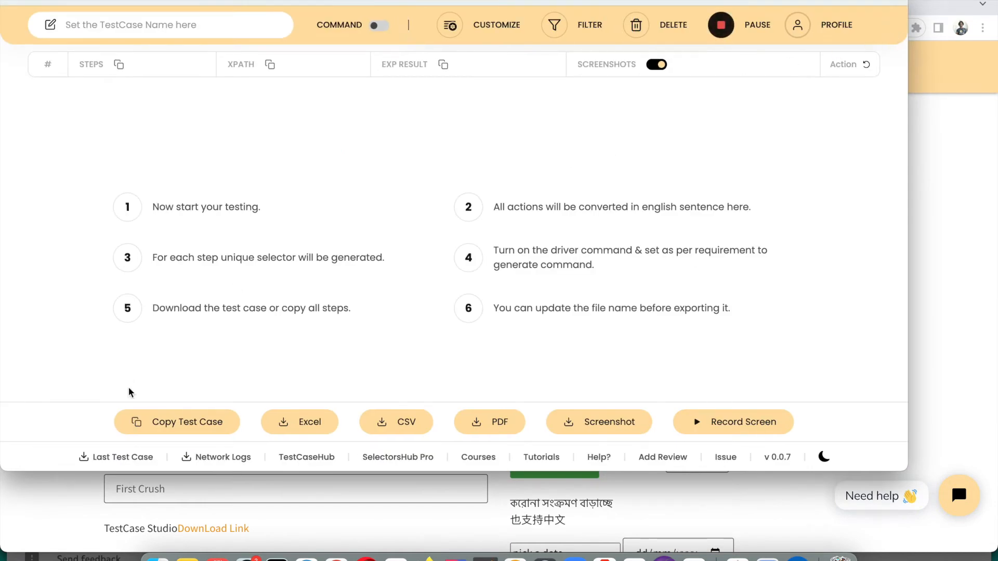
{"action": "left_click", "coordinate": [116, 462]}
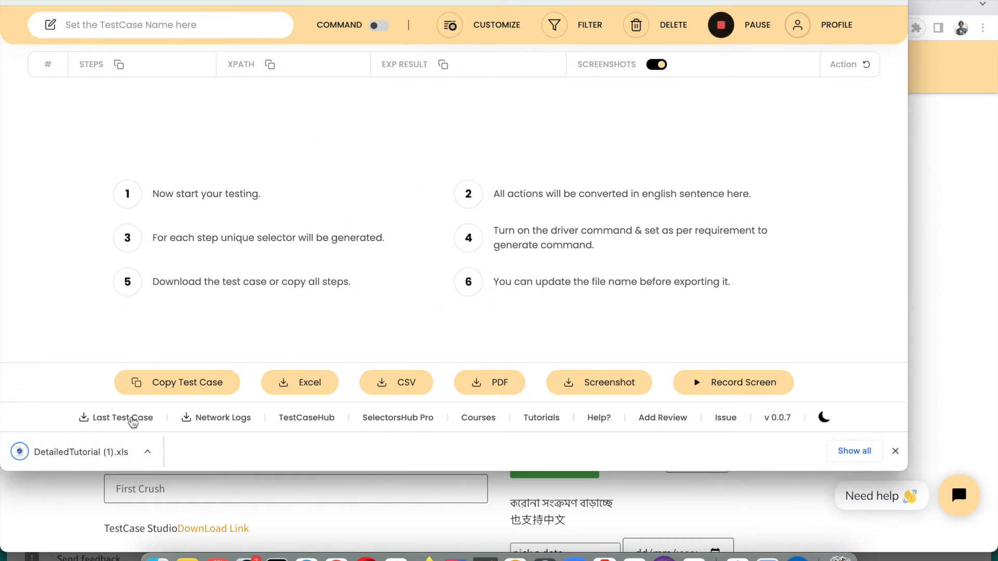
{"action": "left_click", "coordinate": [65, 451]}
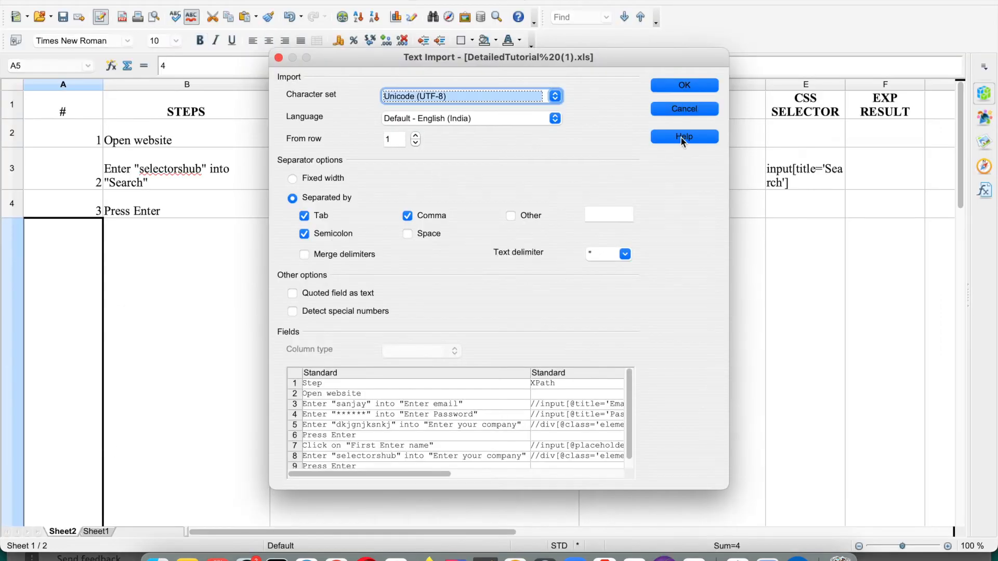
Accept the Text Import settings to load the test case into OpenOffice Calc
{"action": "left_click", "coordinate": [684, 86]}
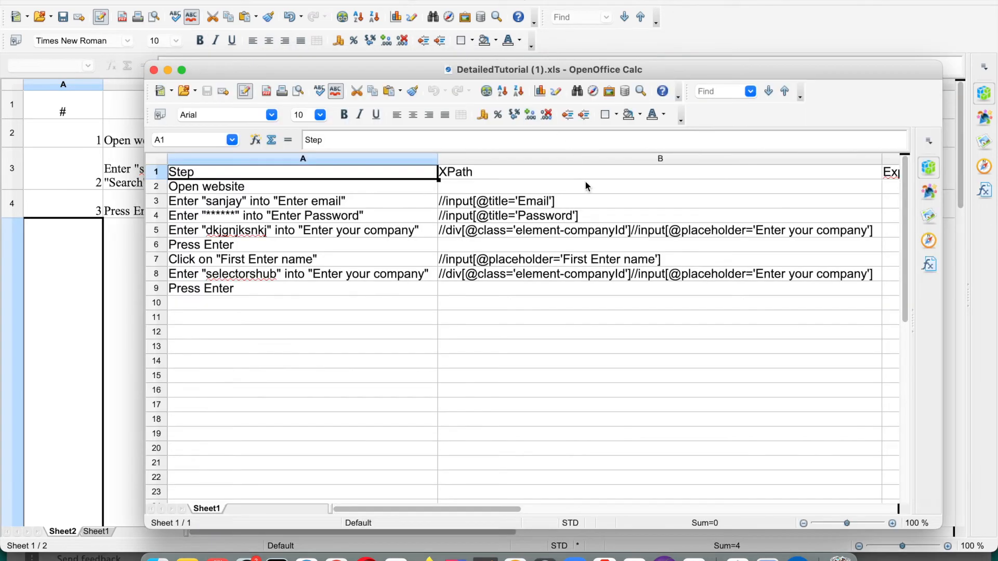
{"action": "scroll", "coordinate": [522, 276], "scroll_direction": "down", "scroll_amount": 3}
{"action": "scroll", "coordinate": [522, 275], "scroll_direction": "up", "scroll_amount": 3}
Review the recorded steps in cells A3–A6, then switch back to Chrome
{"action": "left_click", "coordinate": [296, 206]}
{"action": "left_click", "coordinate": [303, 229]}
{"action": "left_click", "coordinate": [303, 244]}
{"action": "left_click", "coordinate": [304, 260]}
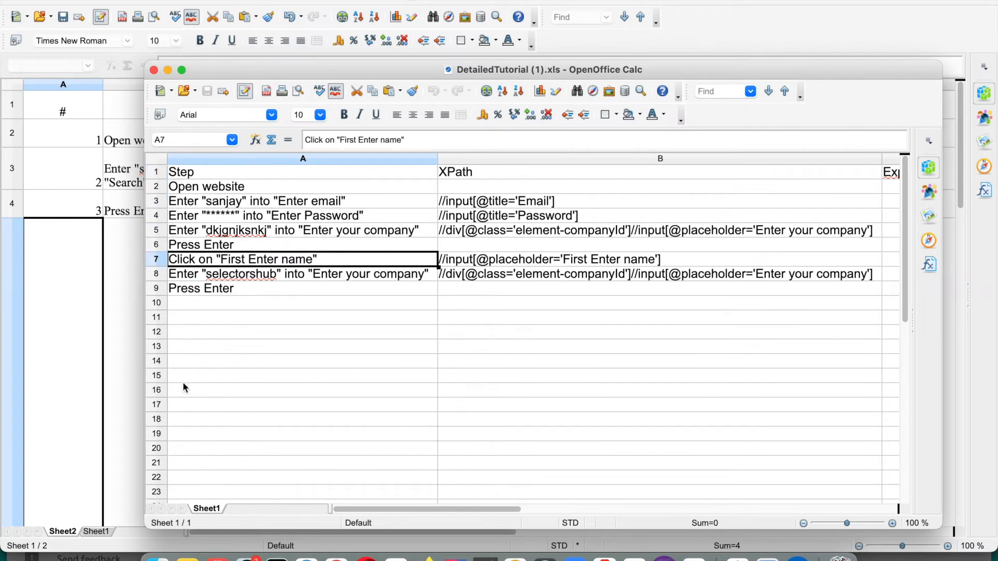
{"action": "left_click", "coordinate": [337, 558]}
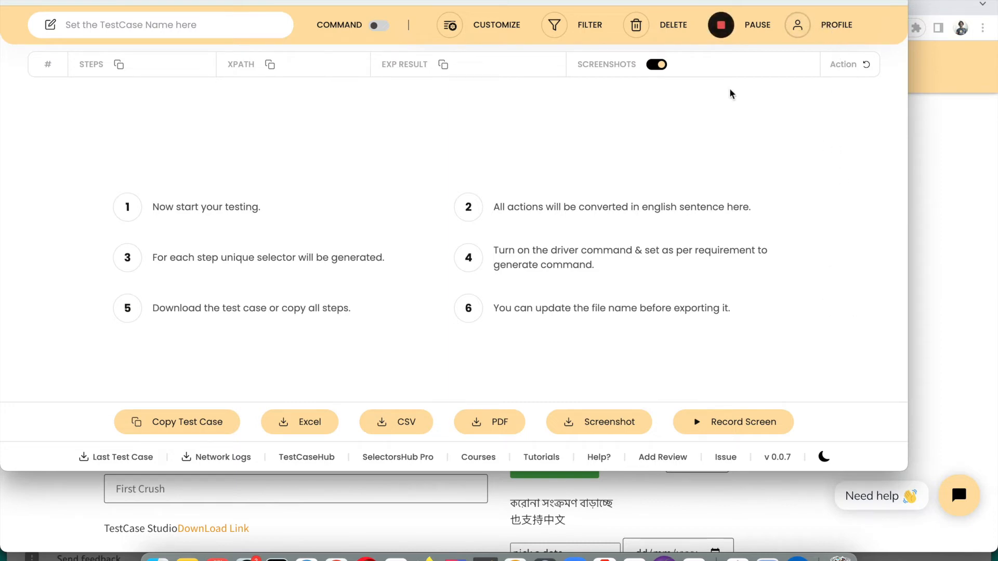
{"action": "left_click", "coordinate": [805, 35]}
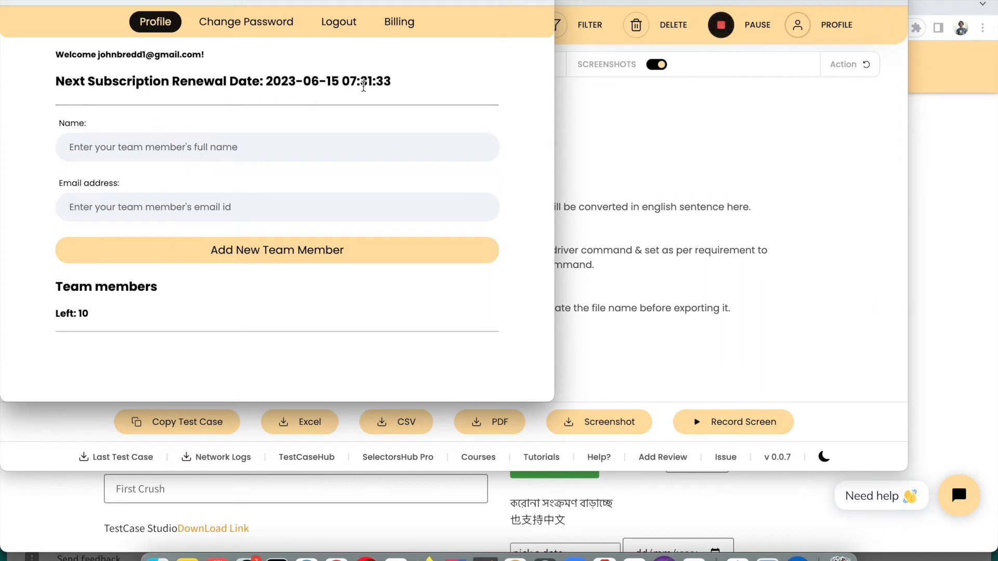
{"action": "left_click_drag", "start_coordinate": [395, 84], "coordinate": [65, 49]}
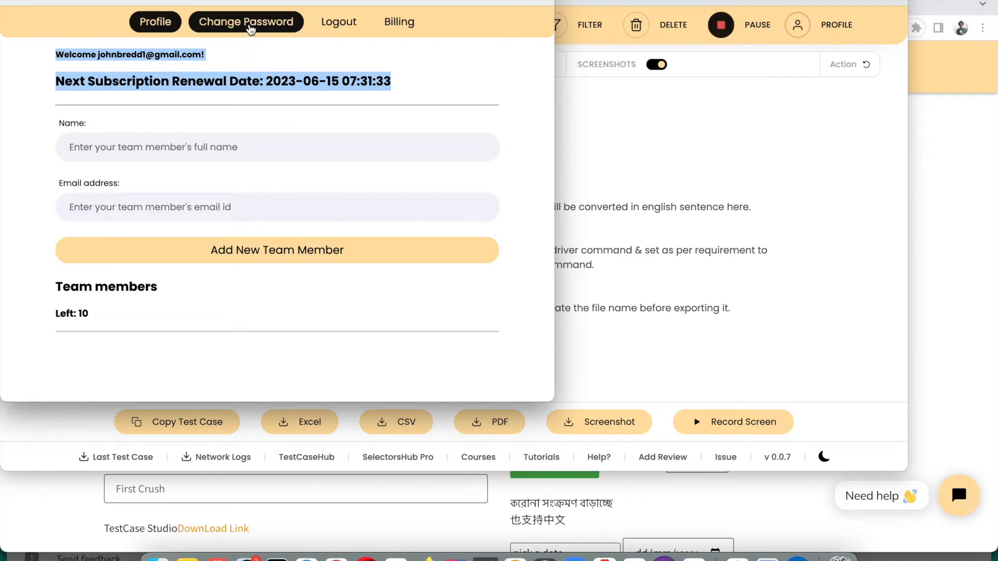
{"action": "left_click", "coordinate": [250, 28]}
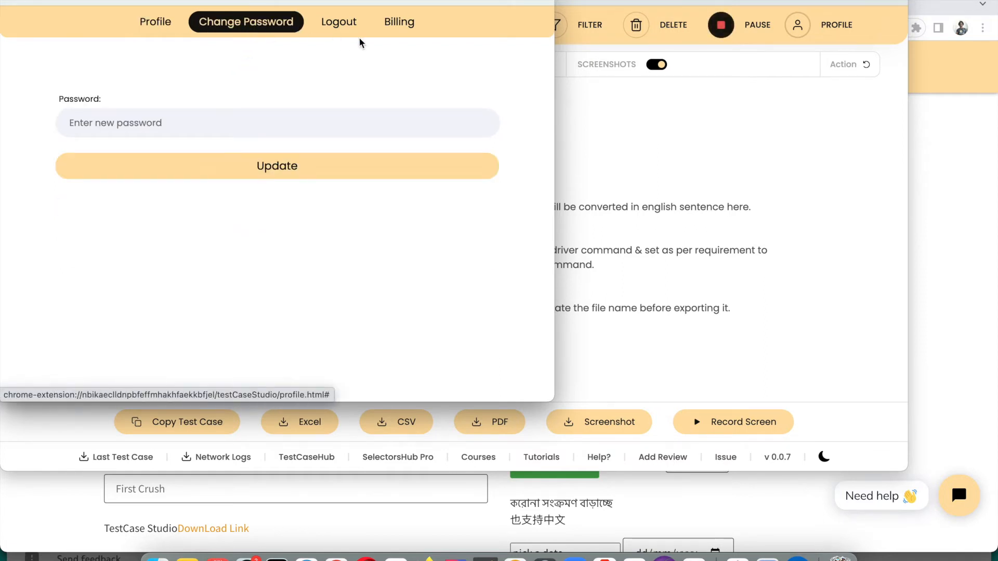
{"action": "left_click", "coordinate": [339, 25]}
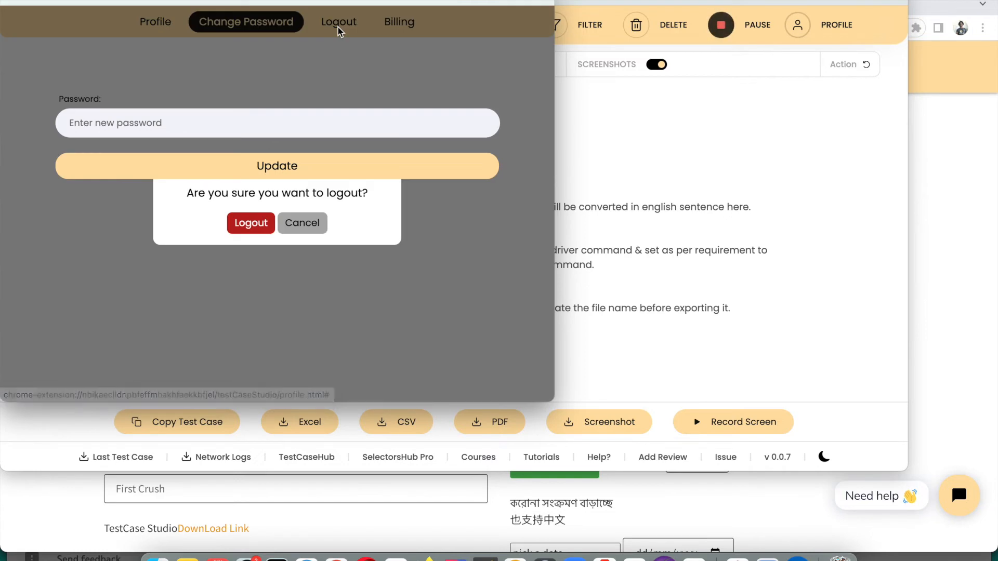
{"action": "left_click", "coordinate": [322, 225]}
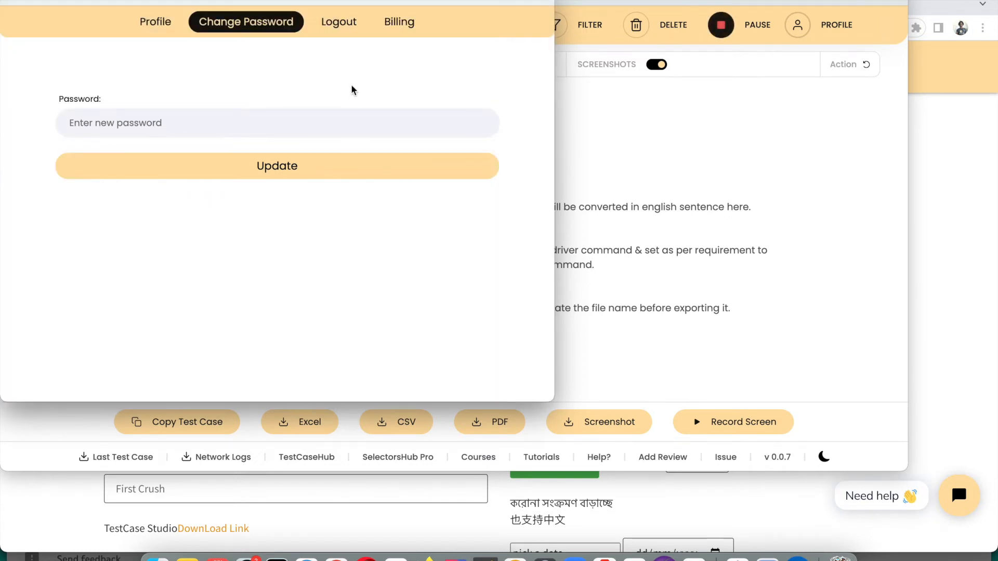
{"action": "left_click", "coordinate": [388, 32]}
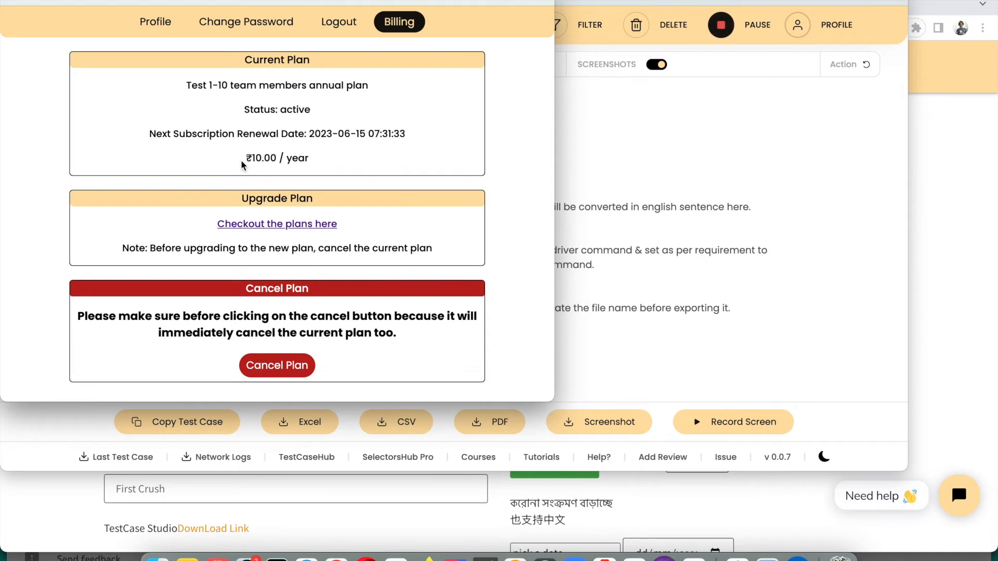
{"action": "left_click_drag", "start_coordinate": [242, 165], "coordinate": [350, 163]}
{"action": "left_click", "coordinate": [275, 109]}
{"action": "left_click", "coordinate": [11, 2]}
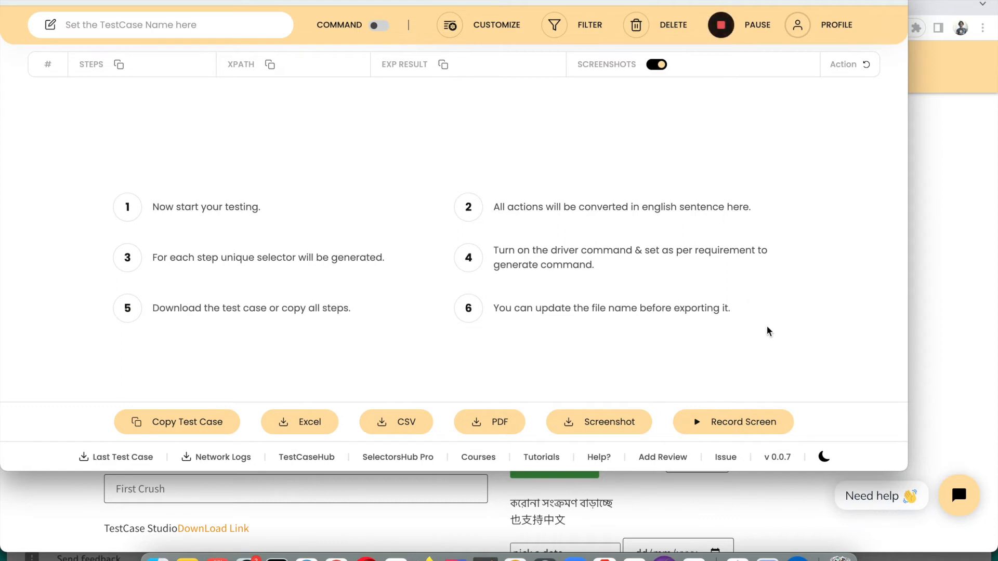
Start a screen recording that shares only the Selenium4 IntelliJ window
{"action": "left_click", "coordinate": [724, 422]}
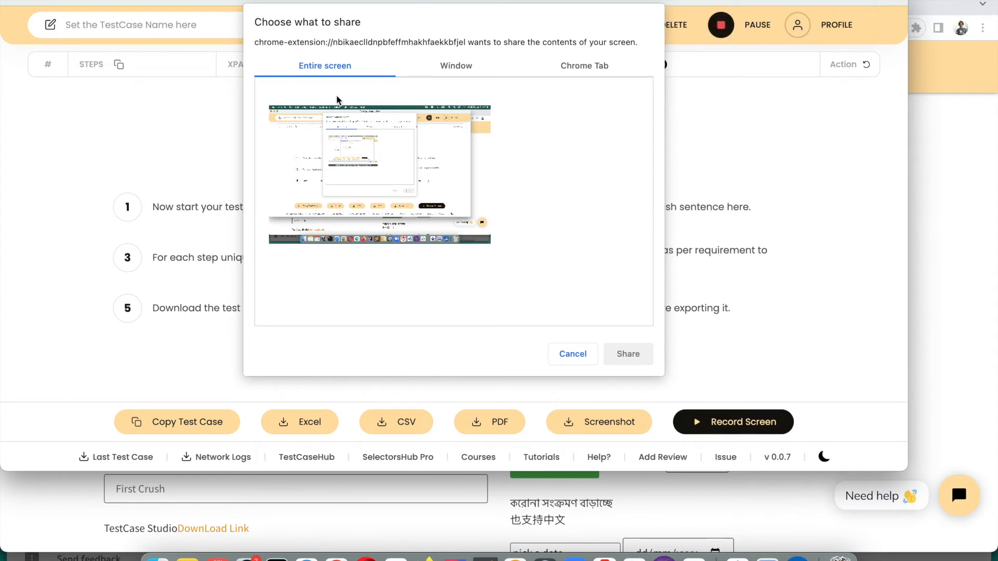
{"action": "left_click", "coordinate": [365, 178]}
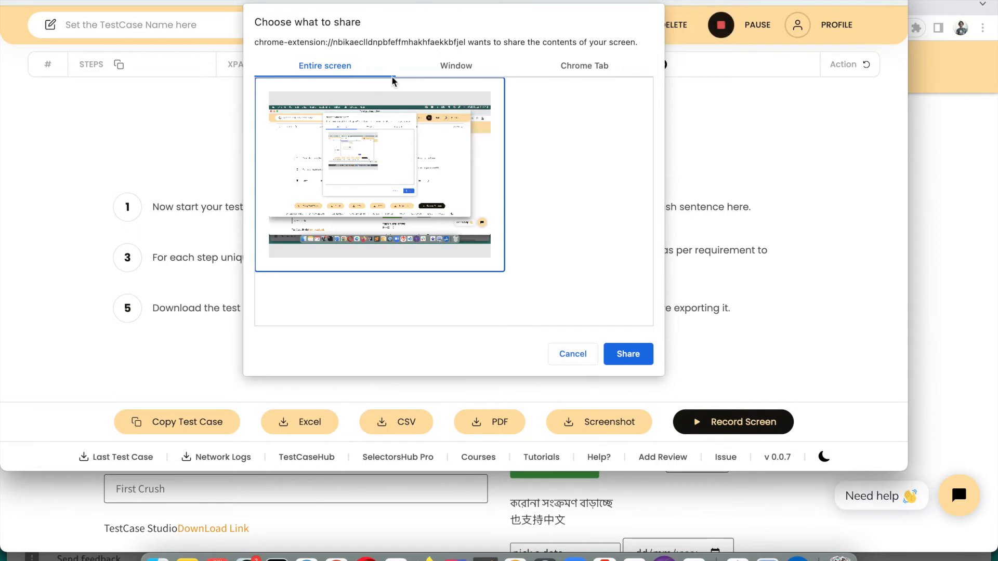
{"action": "left_click", "coordinate": [460, 68]}
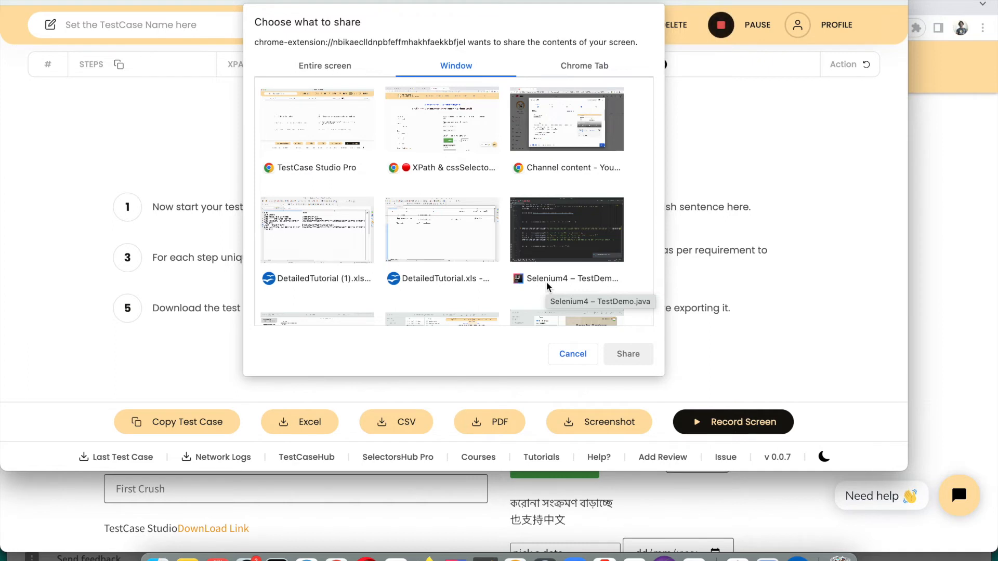
{"action": "left_click", "coordinate": [556, 243]}
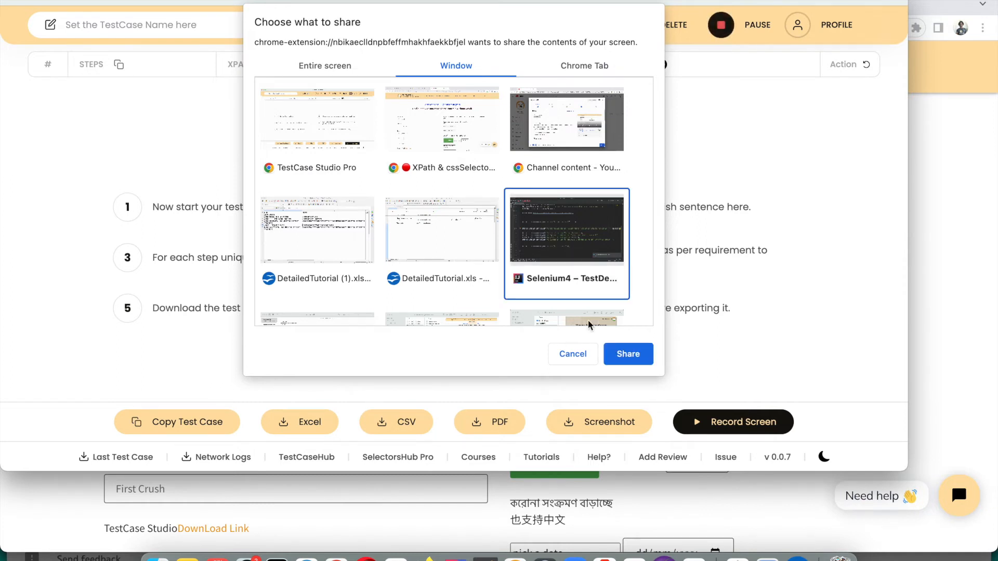
{"action": "left_click", "coordinate": [616, 354]}
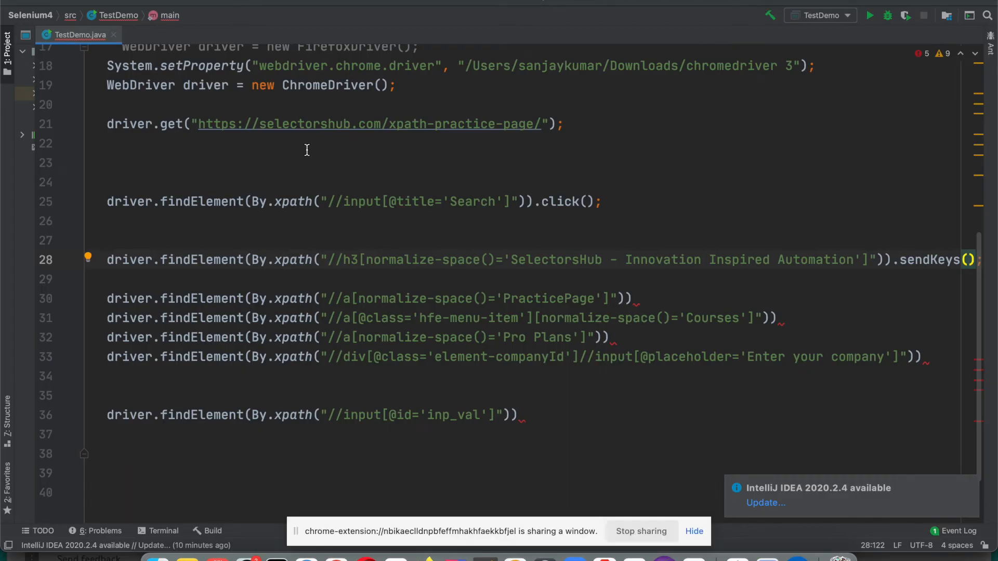
Delete the findElement code on lines 25–36 of TestDemo.java and return to Chrome
{"action": "scroll", "coordinate": [307, 149], "scroll_direction": "up", "scroll_amount": 5}
{"action": "scroll", "coordinate": [307, 150], "scroll_direction": "left", "scroll_amount": 2}
{"action": "scroll", "coordinate": [304, 188], "scroll_direction": "down", "scroll_amount": 1}
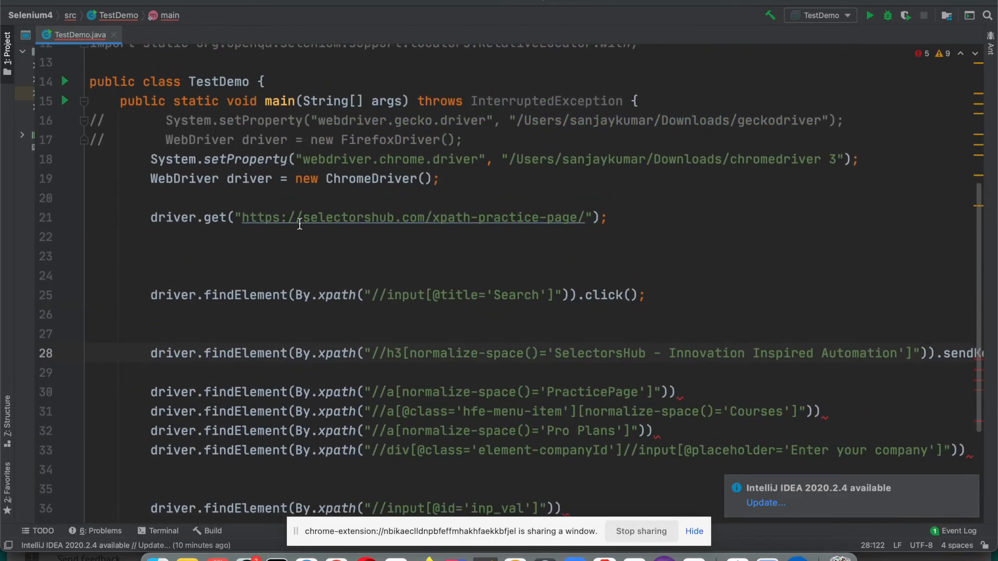
{"action": "left_click", "coordinate": [298, 249]}
{"action": "scroll", "coordinate": [298, 248], "scroll_direction": "down", "scroll_amount": 5}
{"action": "left_click_drag", "start_coordinate": [138, 200], "coordinate": [576, 426]}
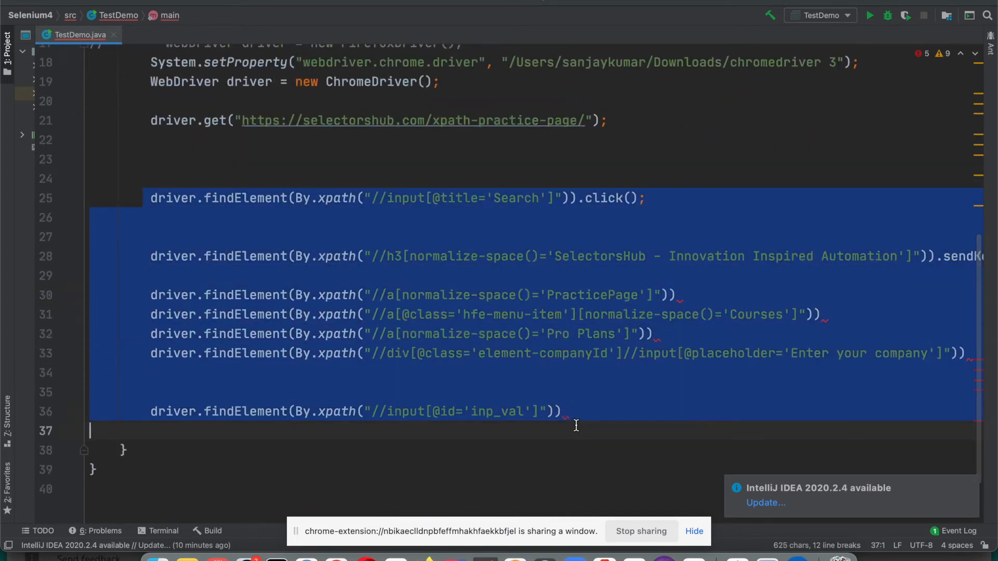
{"action": "key", "text": "BackSpace"}
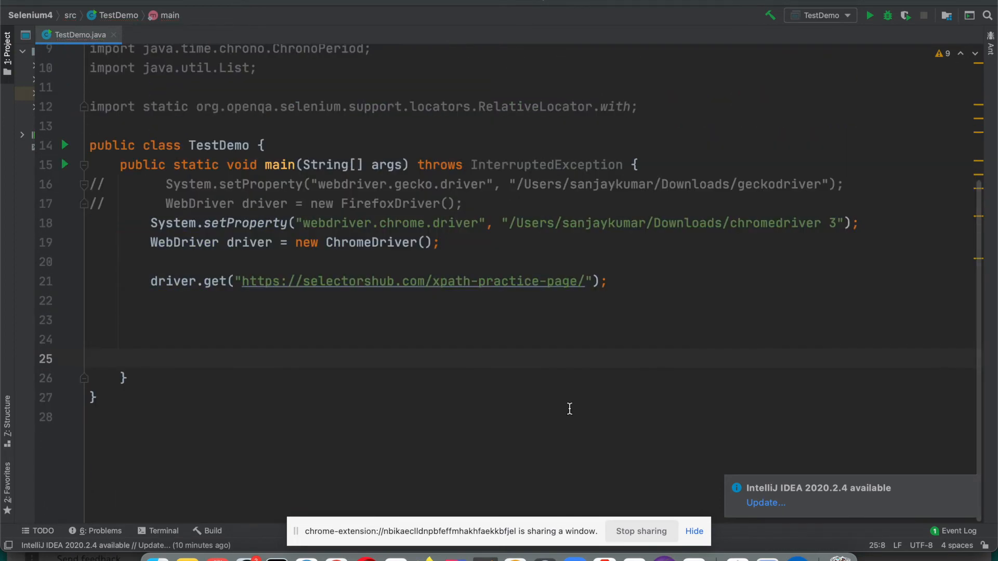
{"action": "key", "text": "super+Tab"}
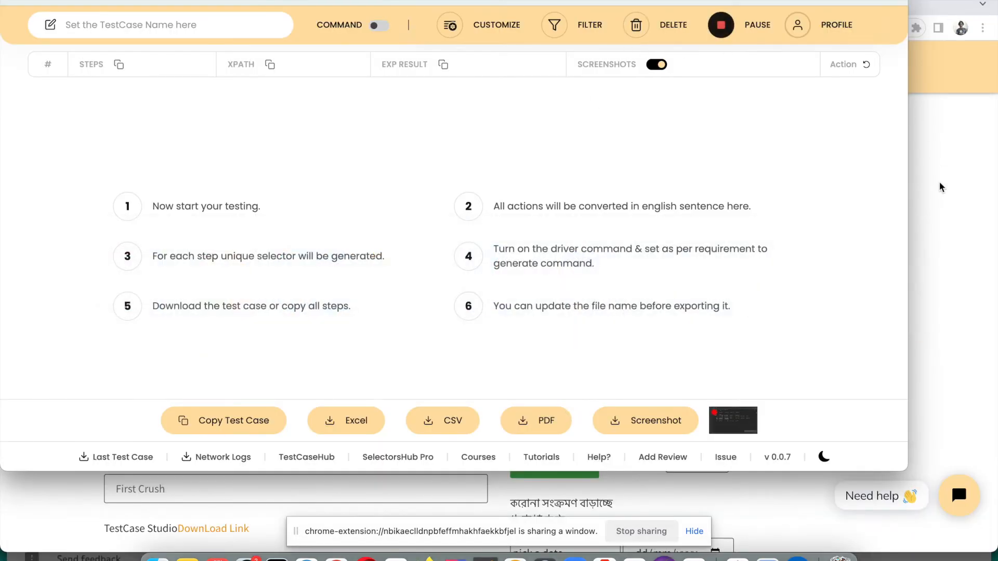
Click Courses and Resources on the SelectorsHub site, then open the recorder to view the new steps
{"action": "left_click", "coordinate": [940, 187]}
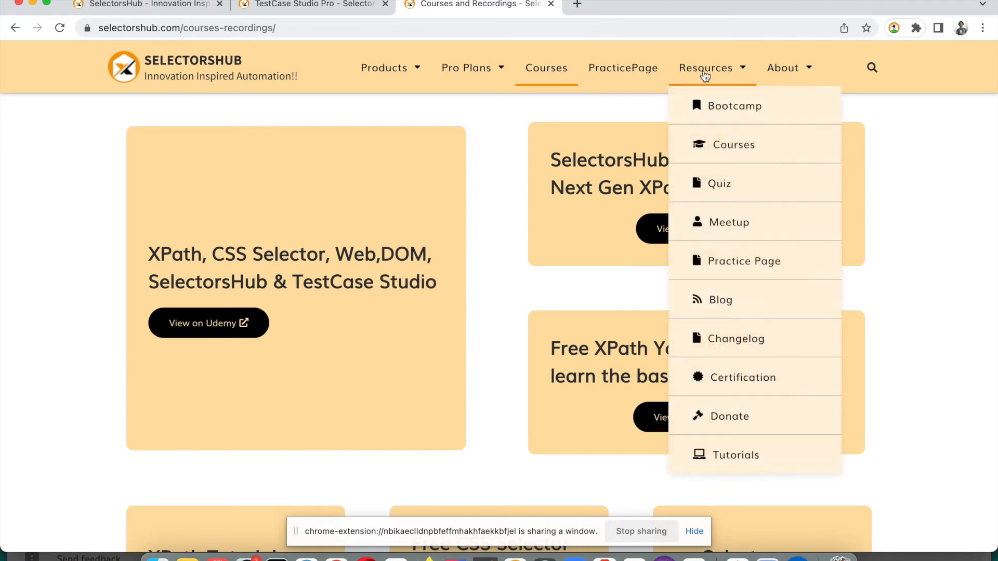
{"action": "left_click", "coordinate": [705, 76]}
{"action": "key", "text": "super+Tab"}
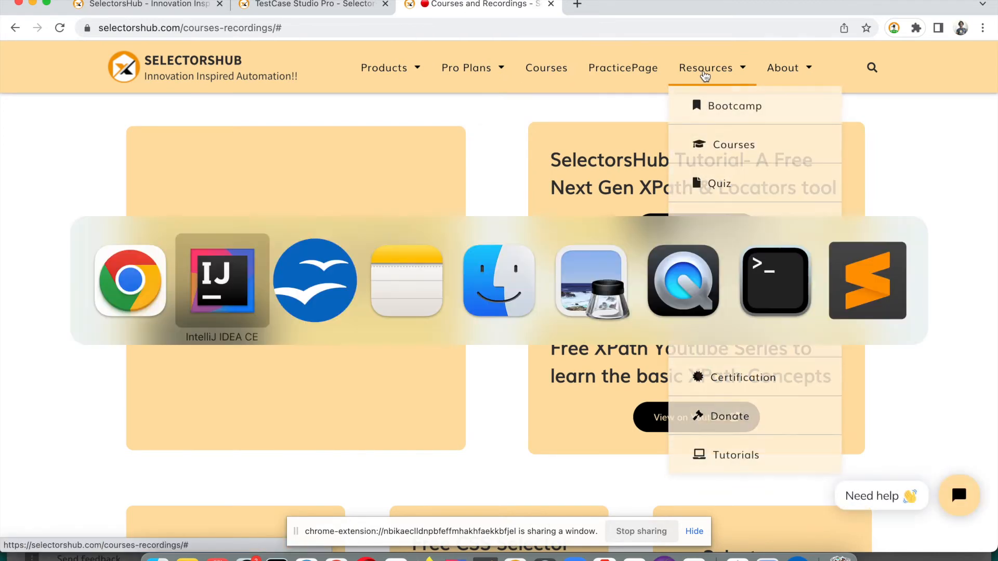
{"action": "key", "text": "super+Tab"}
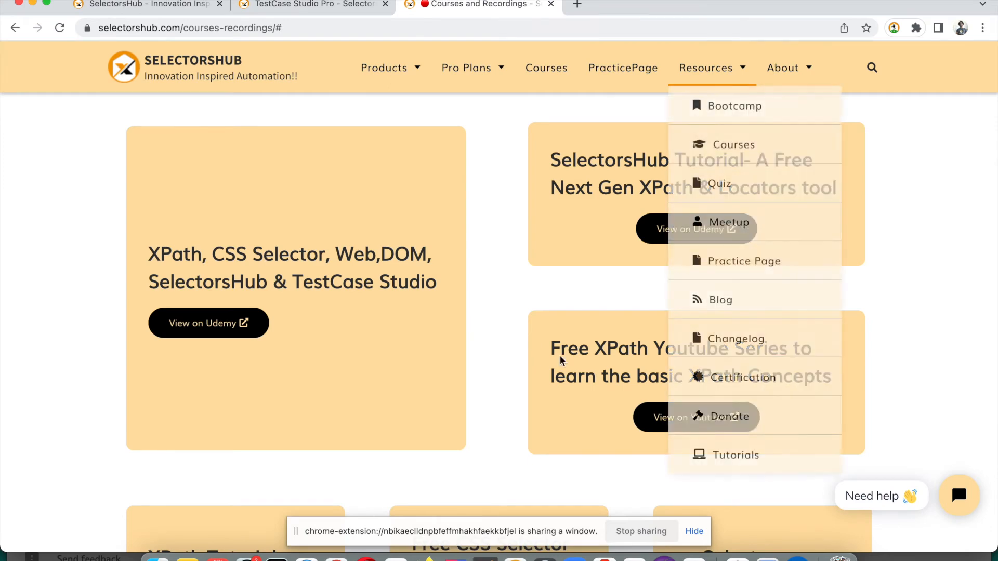
{"action": "left_click", "coordinate": [894, 30]}
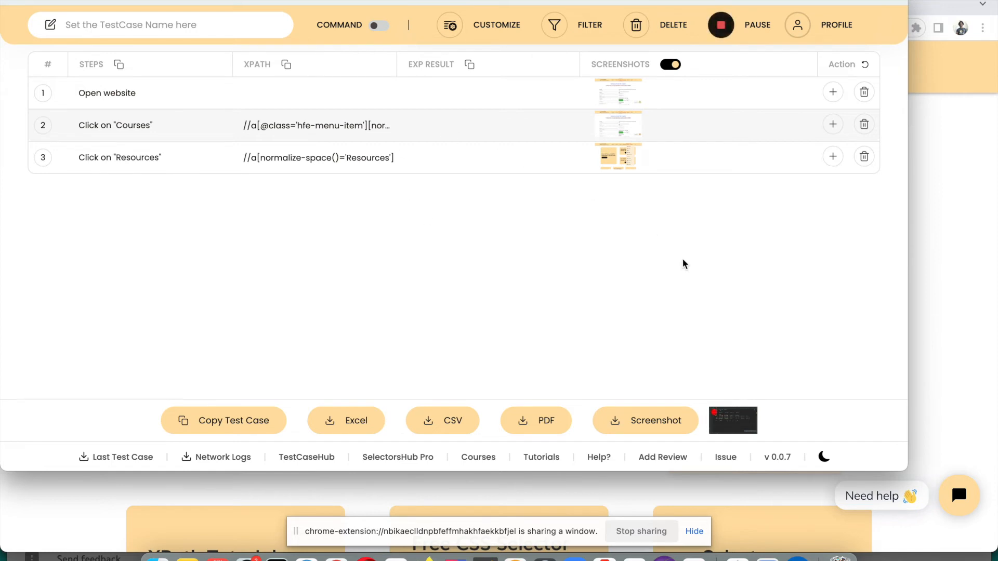
Stop the screen recording, play back the recorded video, then close the playback
{"action": "mouse_move", "coordinate": [729, 418]}
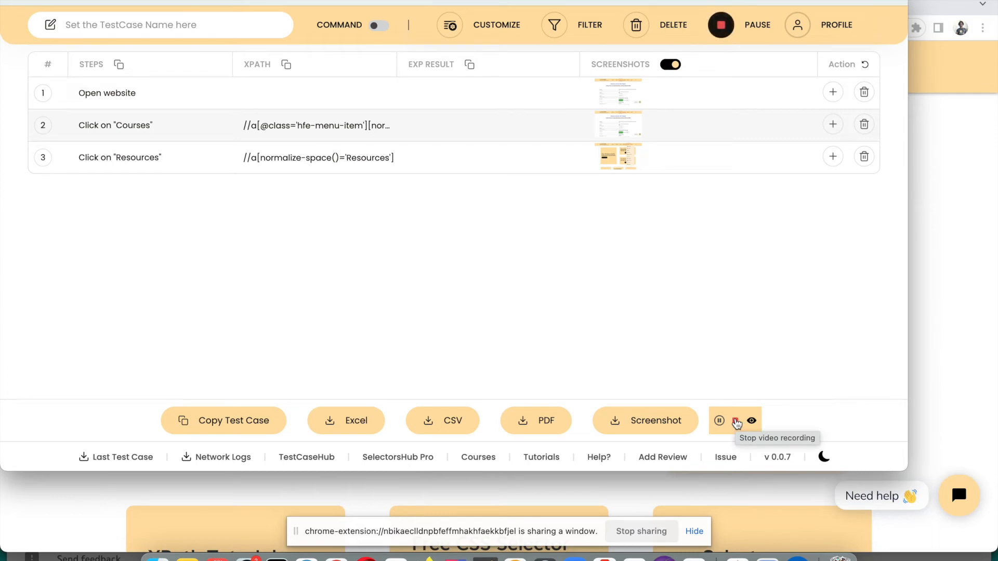
{"action": "left_click", "coordinate": [736, 422]}
{"action": "left_click", "coordinate": [720, 422]}
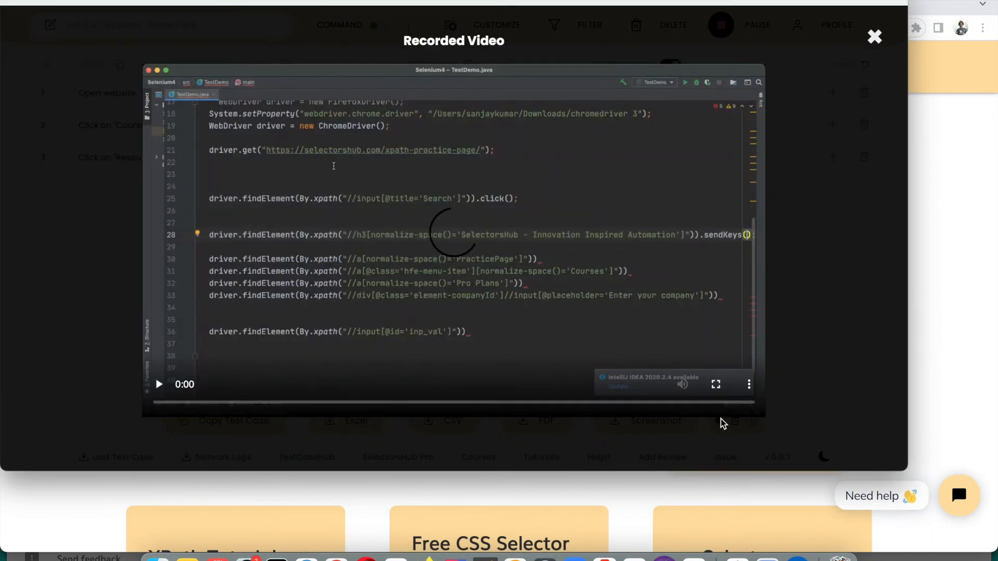
{"action": "left_click", "coordinate": [160, 386]}
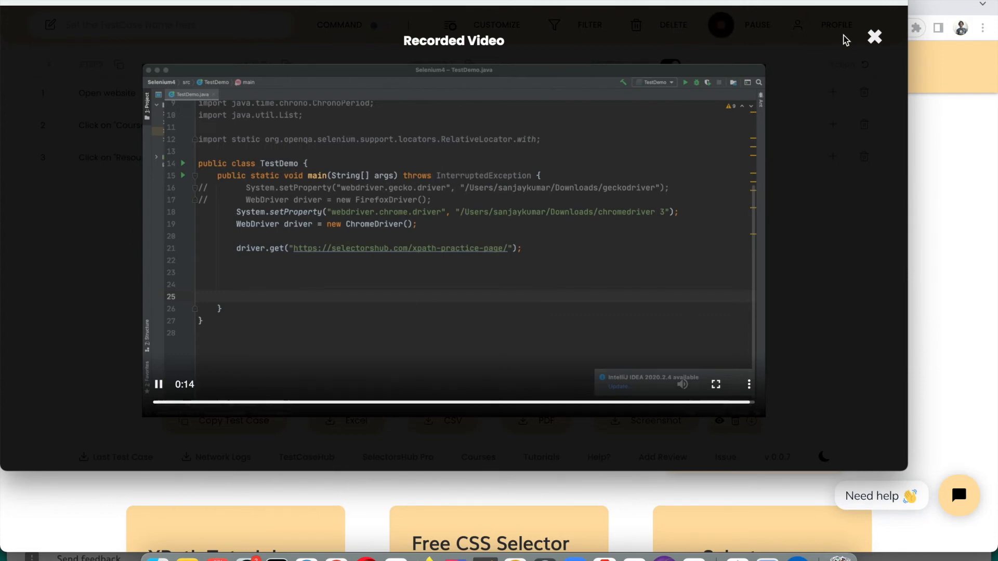
{"action": "left_click", "coordinate": [875, 36]}
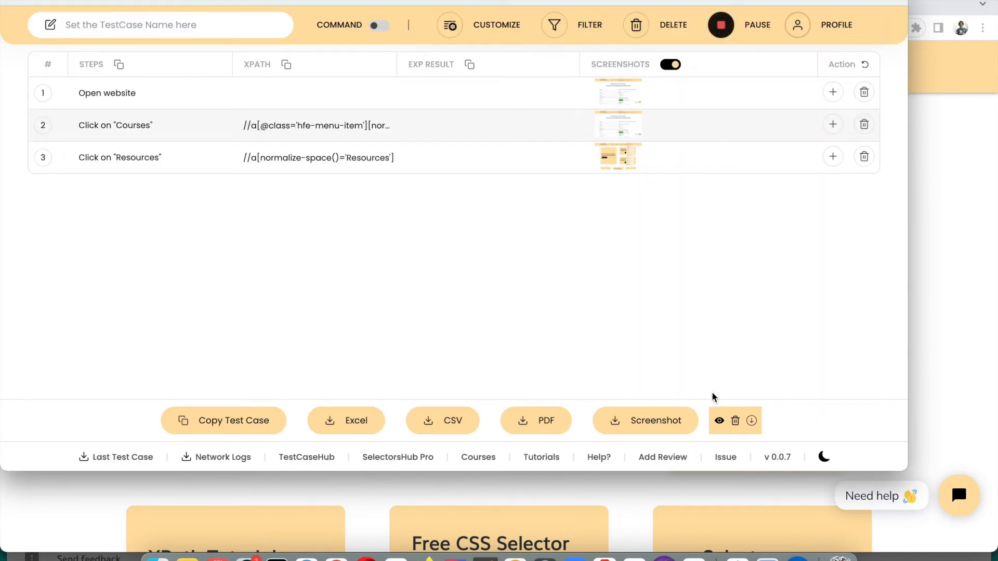
Download the recorded video as video (5).webm, discard it, and start a new screen recording
{"action": "left_click", "coordinate": [754, 422]}
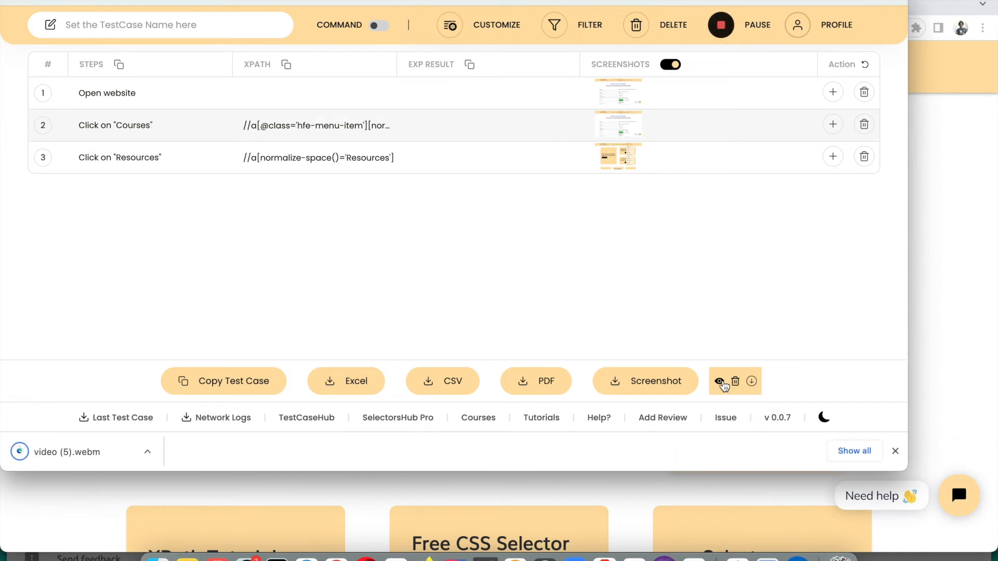
{"action": "left_click", "coordinate": [736, 383]}
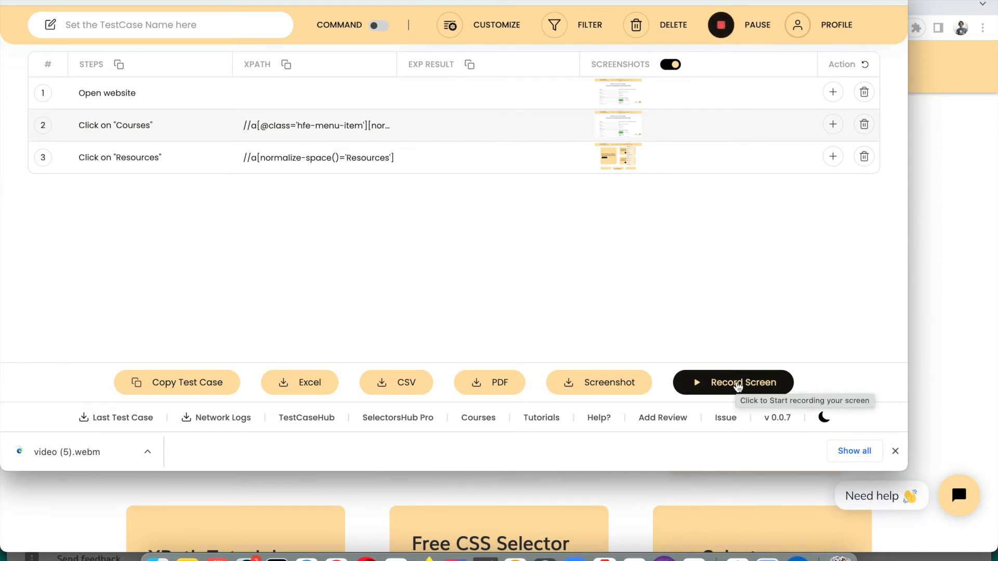
{"action": "left_click", "coordinate": [737, 385]}
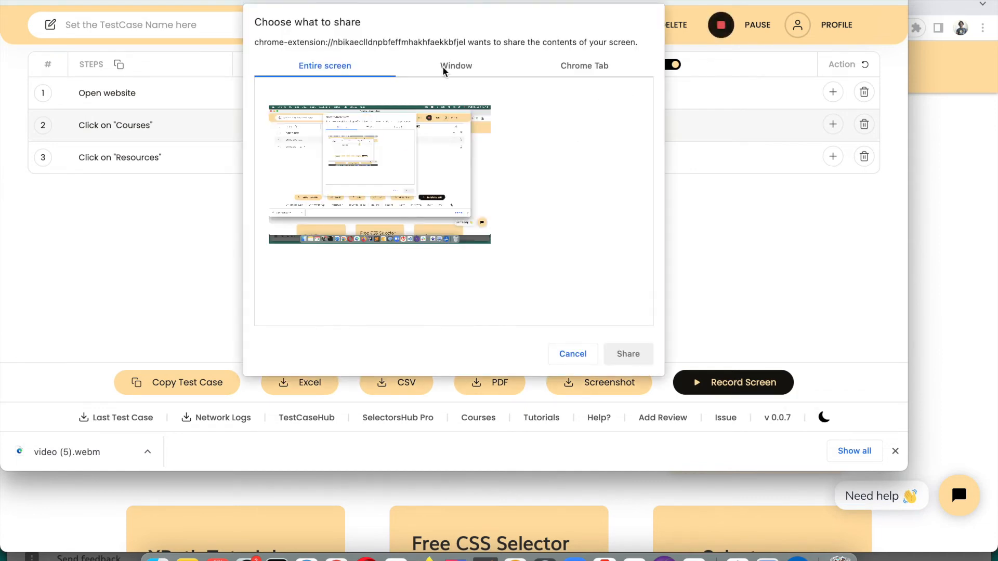
Browse the window and Chrome tab sharing choices, then cancel the screen-share request
{"action": "left_click", "coordinate": [442, 66]}
{"action": "left_click", "coordinate": [562, 66]}
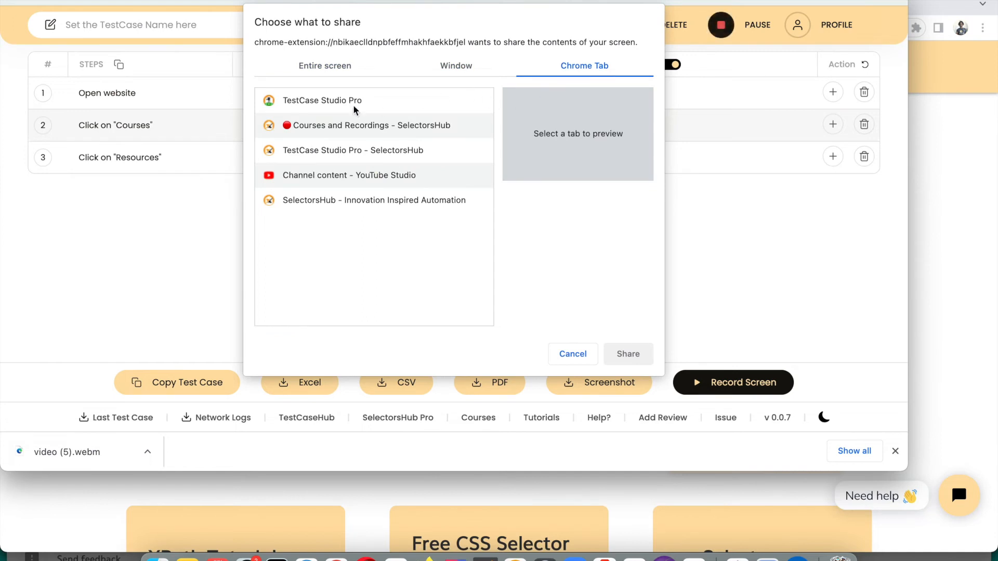
{"action": "left_click", "coordinate": [341, 151]}
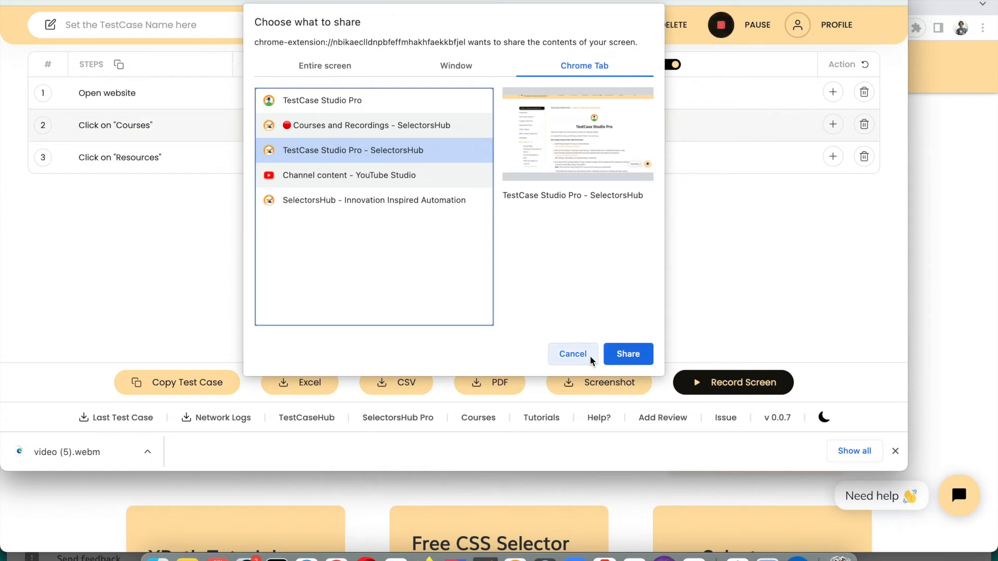
{"action": "left_click", "coordinate": [328, 66]}
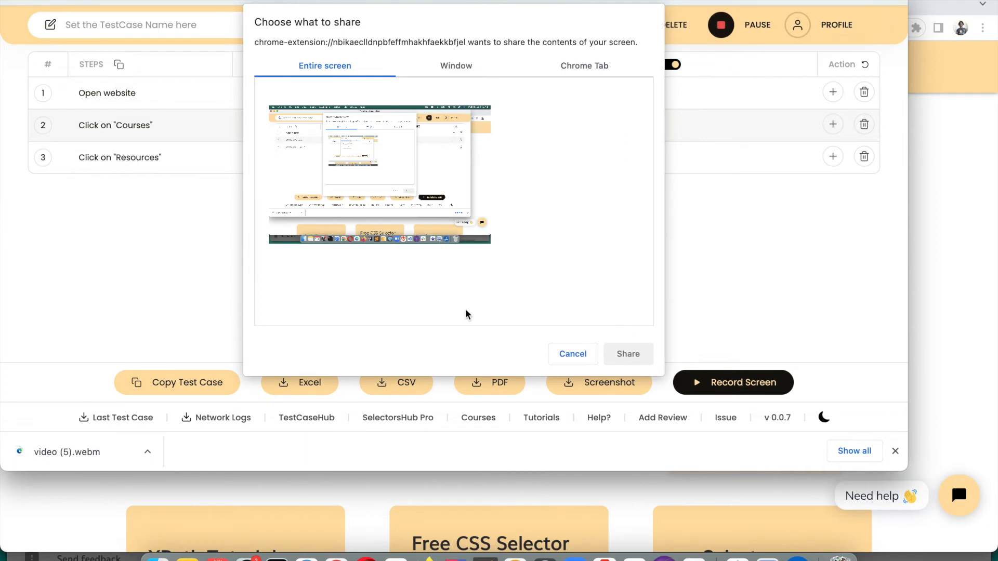
{"action": "left_click", "coordinate": [573, 356]}
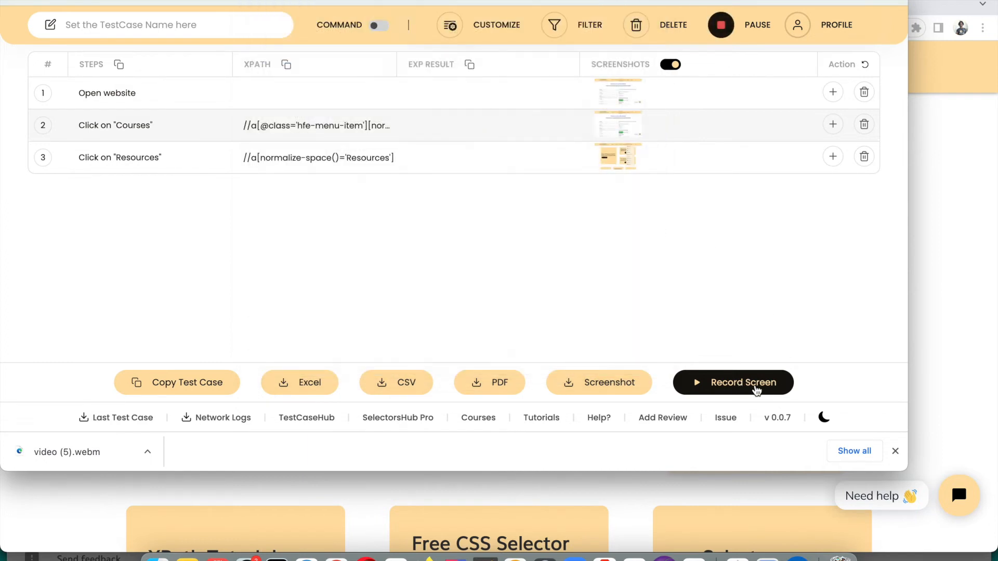
Load google.com in a new tab and bring up the TestCase Studio recorder with an empty test case
{"action": "left_click", "coordinate": [896, 452]}
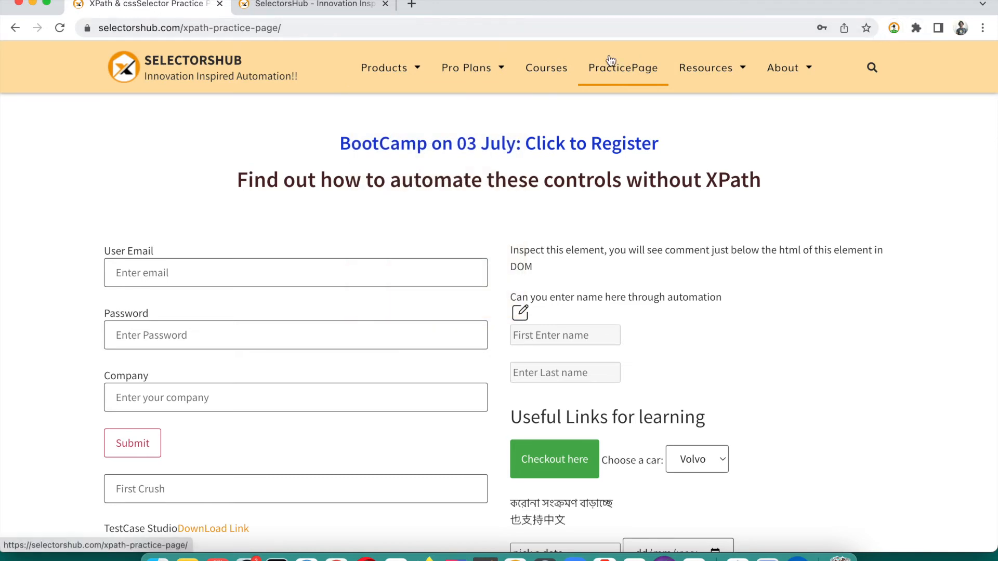
{"action": "left_click", "coordinate": [412, 5]}
{"action": "type", "text": "goo"}
{"action": "key", "text": "Return"}
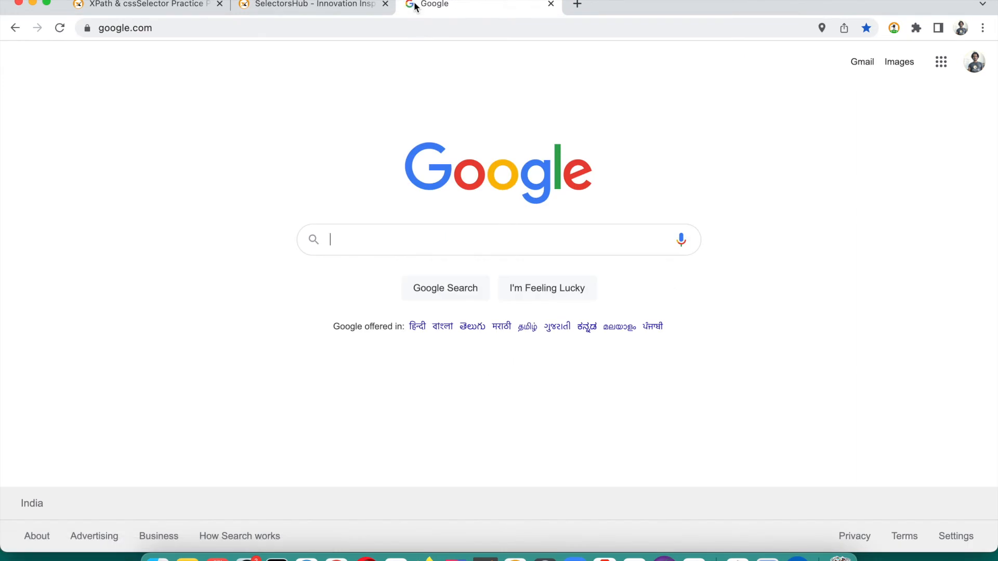
{"action": "left_click", "coordinate": [894, 29]}
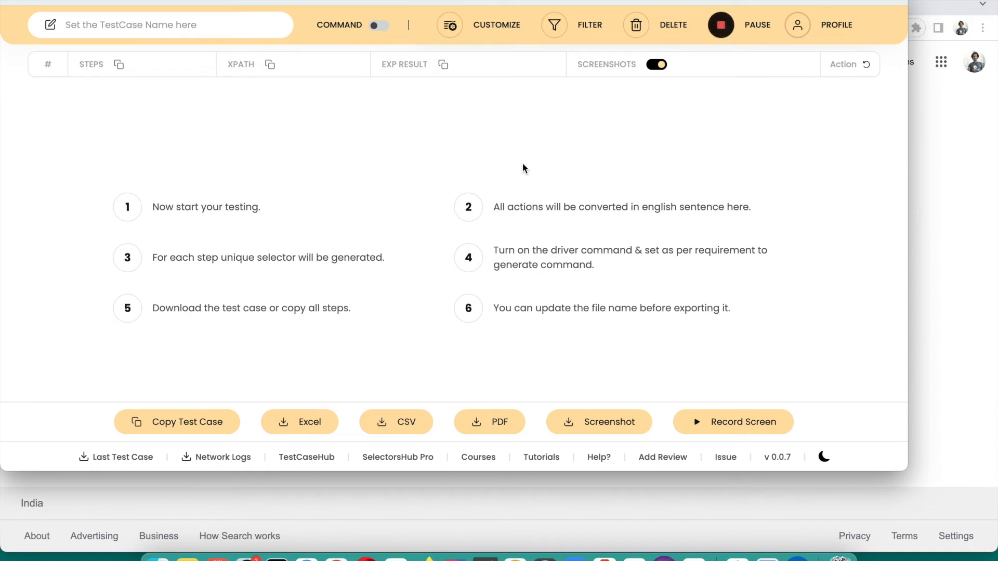
Close the recorder, search Google for 'selectorshub' from the suggestion, scroll the results, and return to the recorder
{"action": "left_click", "coordinate": [916, 183]}
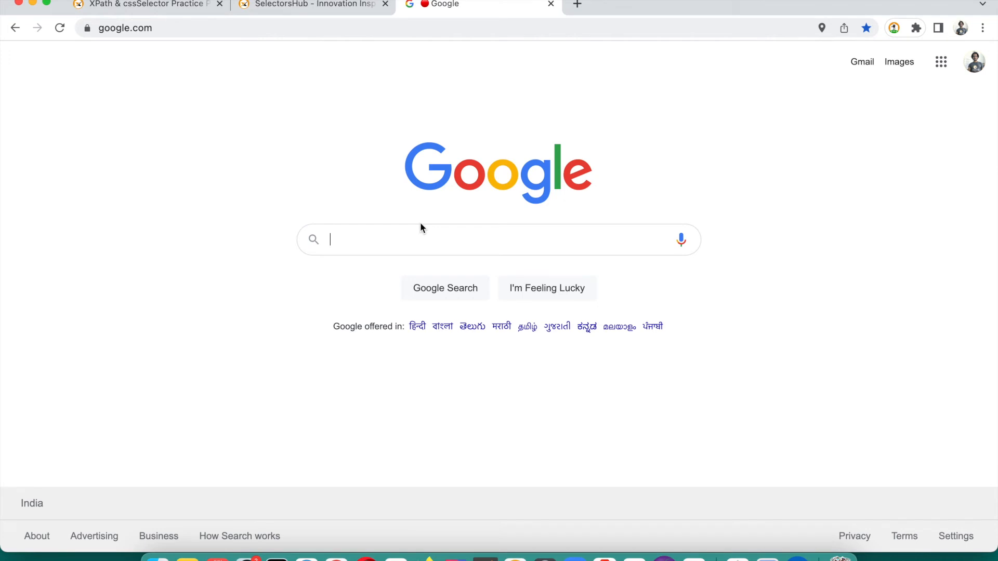
{"action": "type", "text": "sele"}
{"action": "key", "text": "Down"}
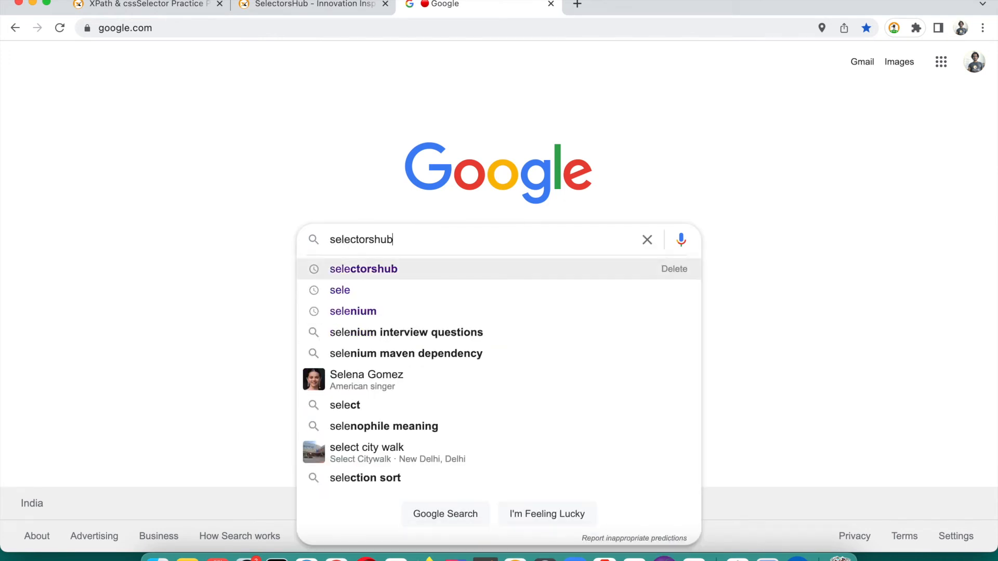
{"action": "key", "text": "Return"}
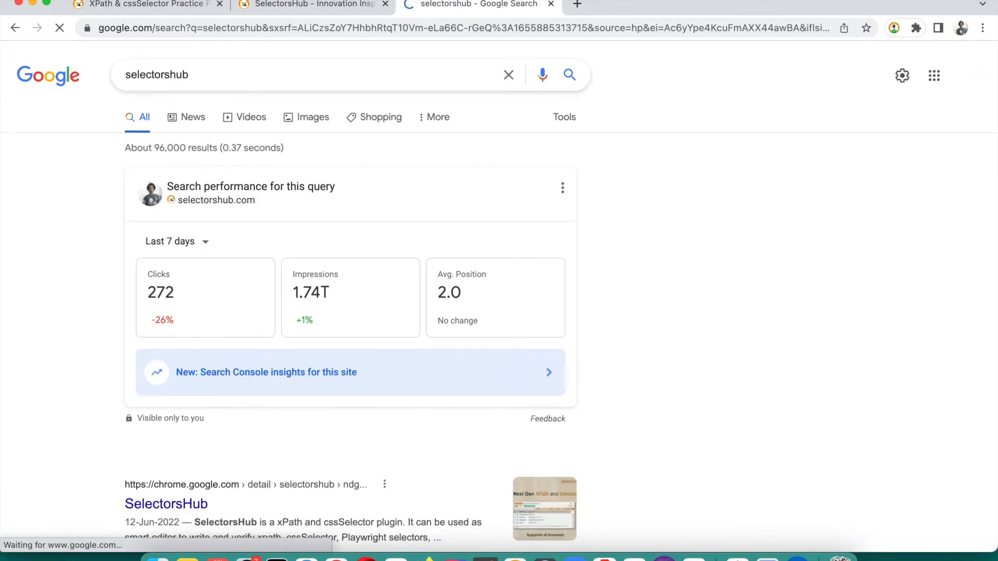
{"action": "scroll", "coordinate": [213, 330], "scroll_direction": "down", "scroll_amount": 1}
{"action": "scroll", "coordinate": [214, 329], "scroll_direction": "down", "scroll_amount": 5}
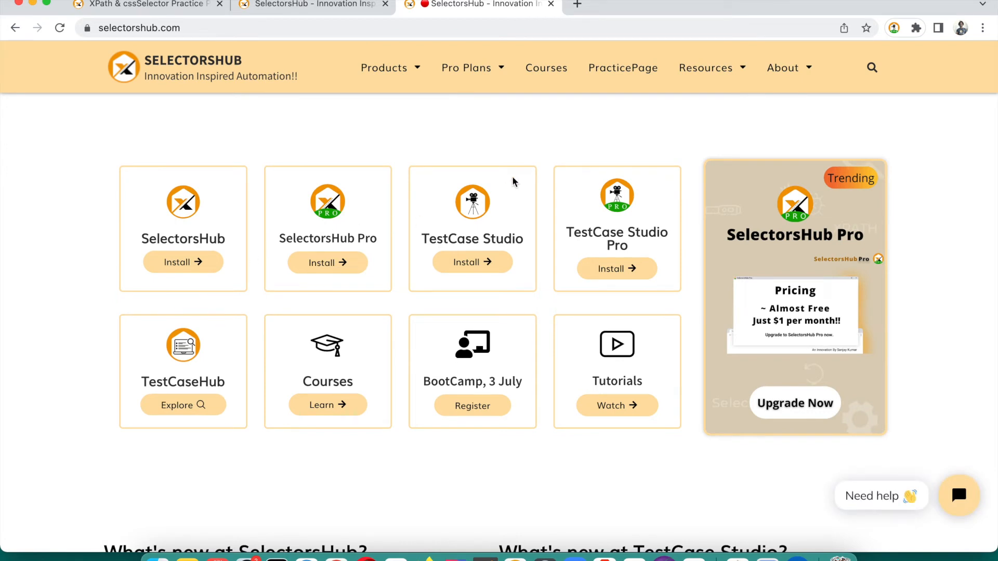
{"action": "key", "text": "super+grave"}
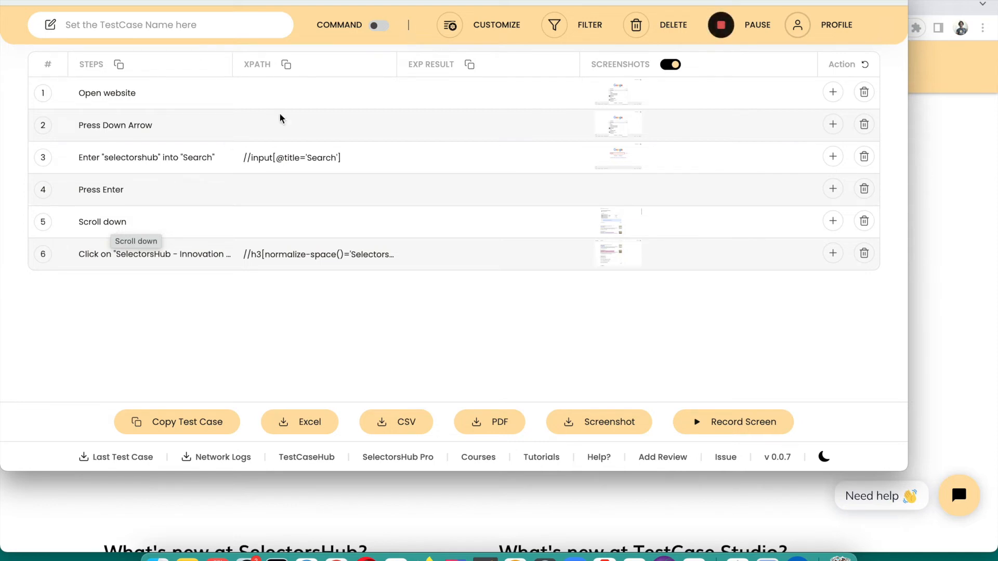
Uncheck Shift Key in the CUSTOMIZE settings, collapse them, and close the recorder window
{"action": "left_click", "coordinate": [485, 32]}
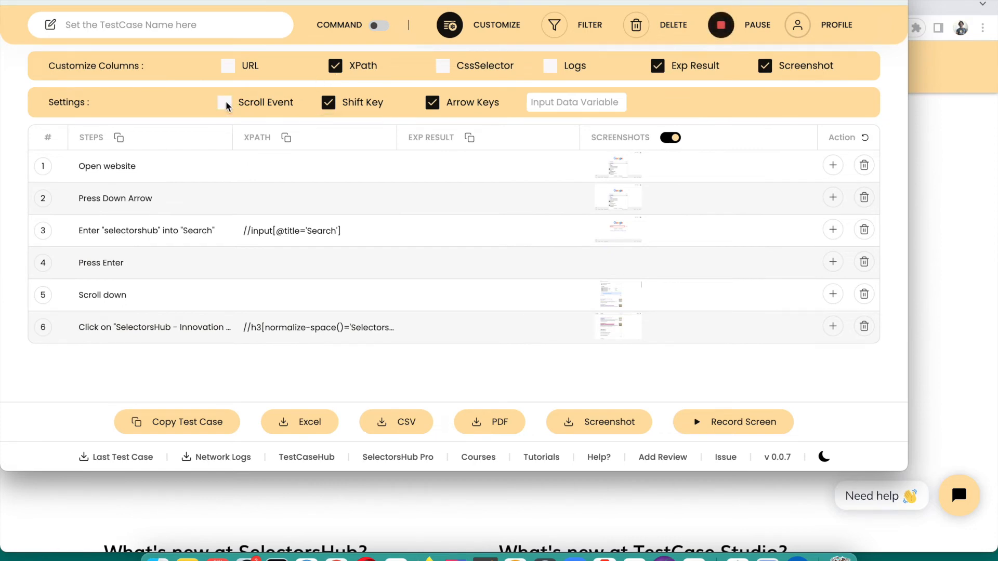
{"action": "left_click", "coordinate": [334, 105]}
{"action": "left_click", "coordinate": [450, 25]}
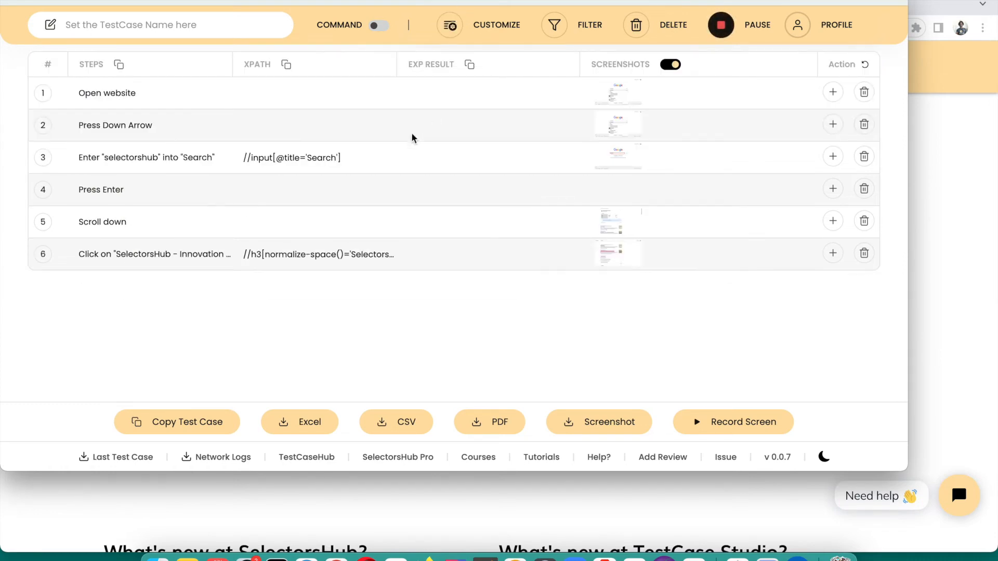
{"action": "left_click", "coordinate": [932, 106]}
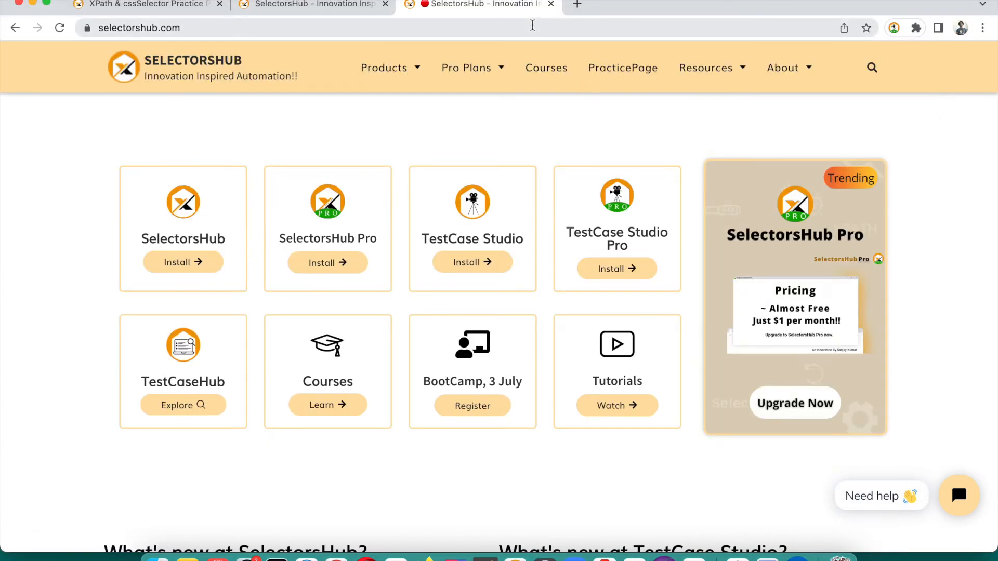
Load google.com in a new browser tab
{"action": "left_click", "coordinate": [577, 4]}
{"action": "type", "text": "go"}
{"action": "key", "text": "Return"}
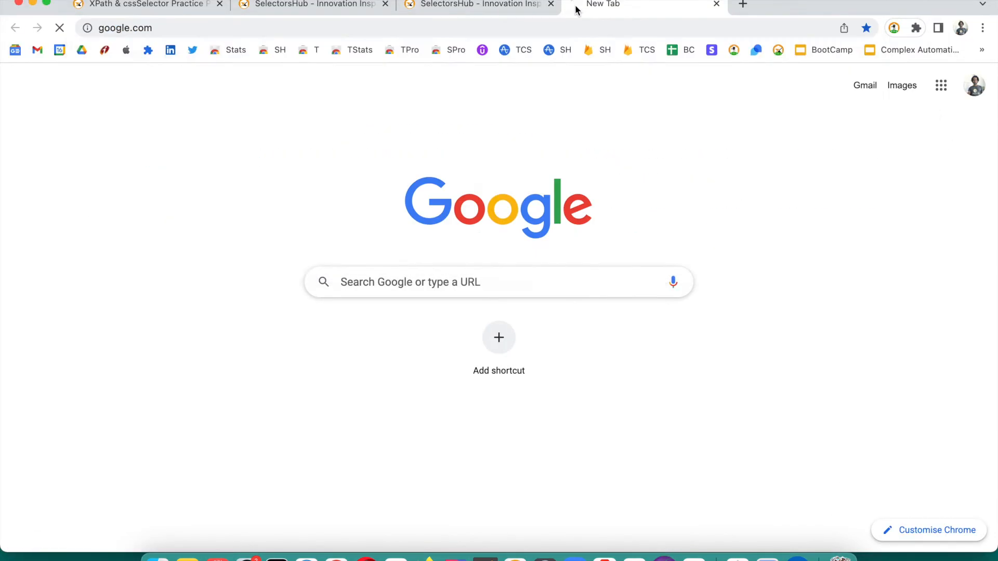
Search for 'selectorshub', open the SelectorsHub - Innovation Inspired Automation result, and return to the recorder
{"action": "type", "text": "sele"}
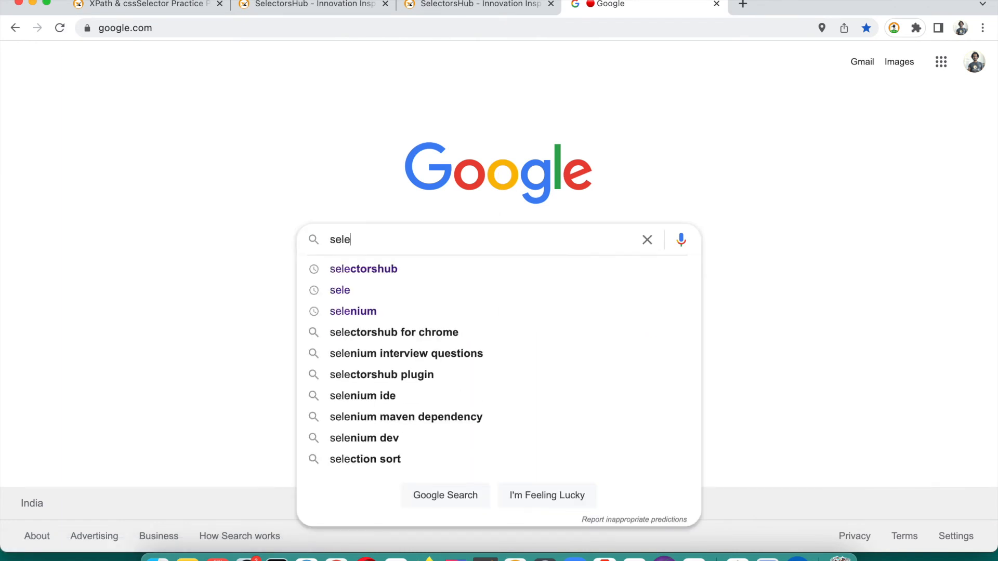
{"action": "key", "text": "Down"}
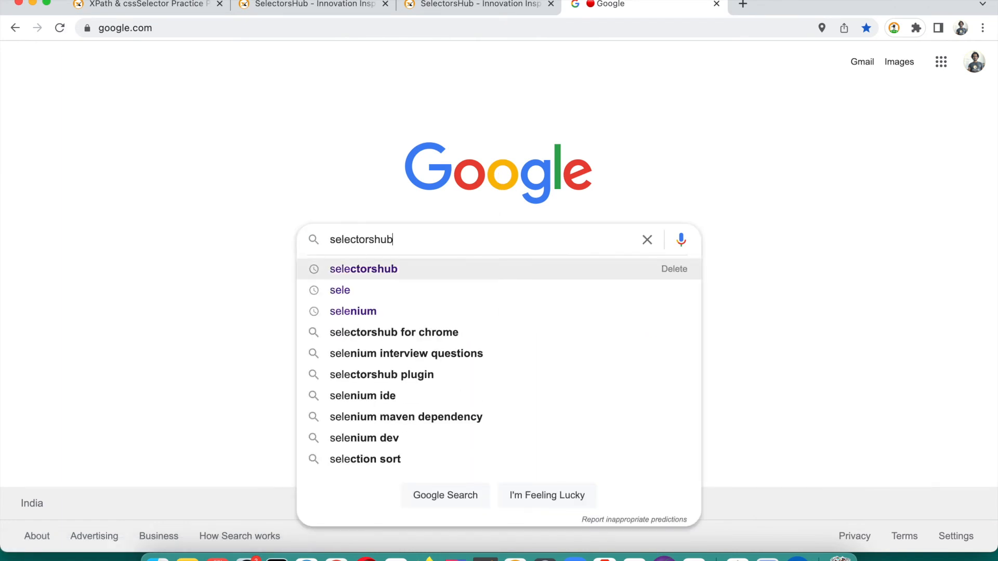
{"action": "key", "text": "Return"}
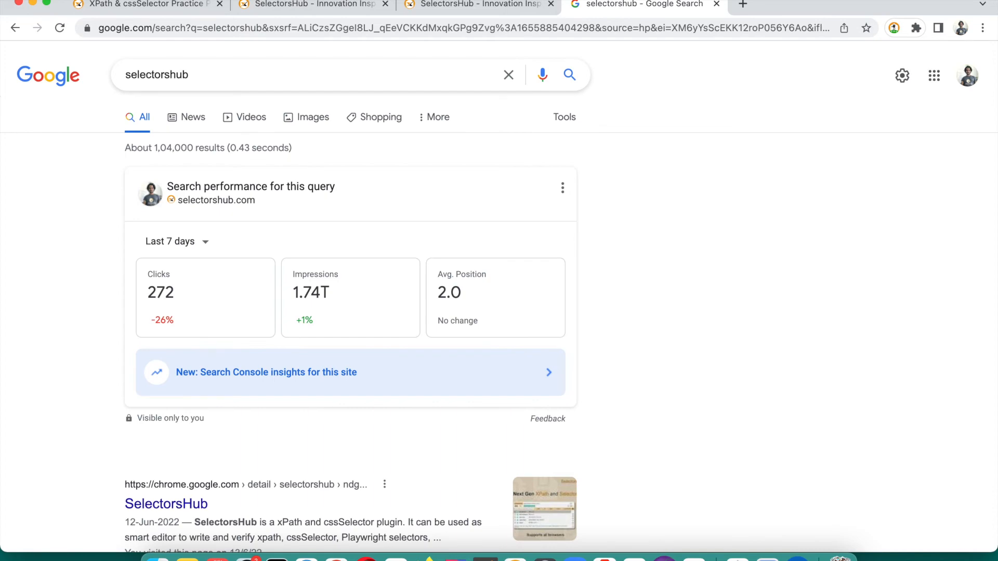
{"action": "scroll", "coordinate": [163, 461], "scroll_direction": "down", "scroll_amount": 7}
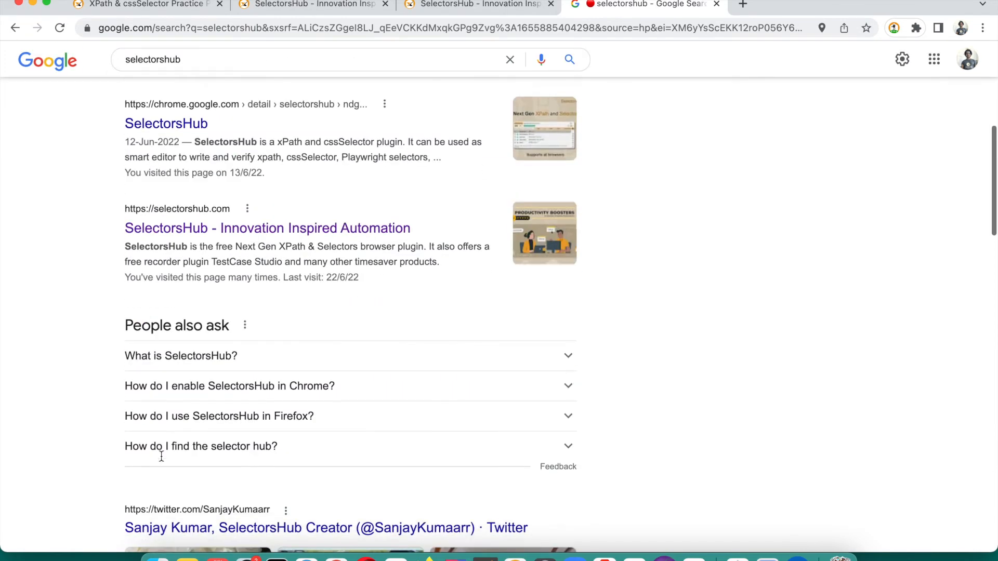
{"action": "left_click", "coordinate": [244, 232]}
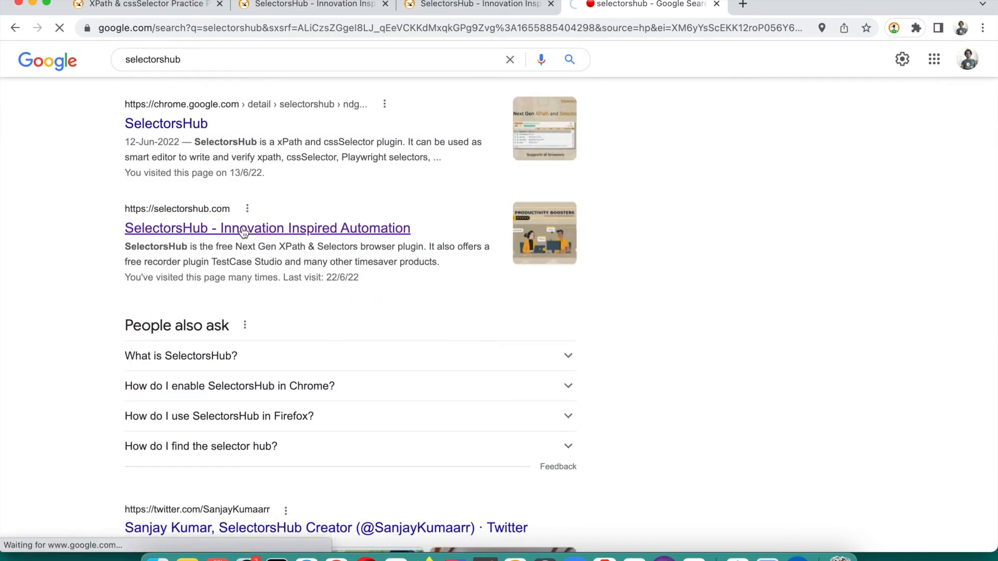
{"action": "key", "text": "super+grave"}
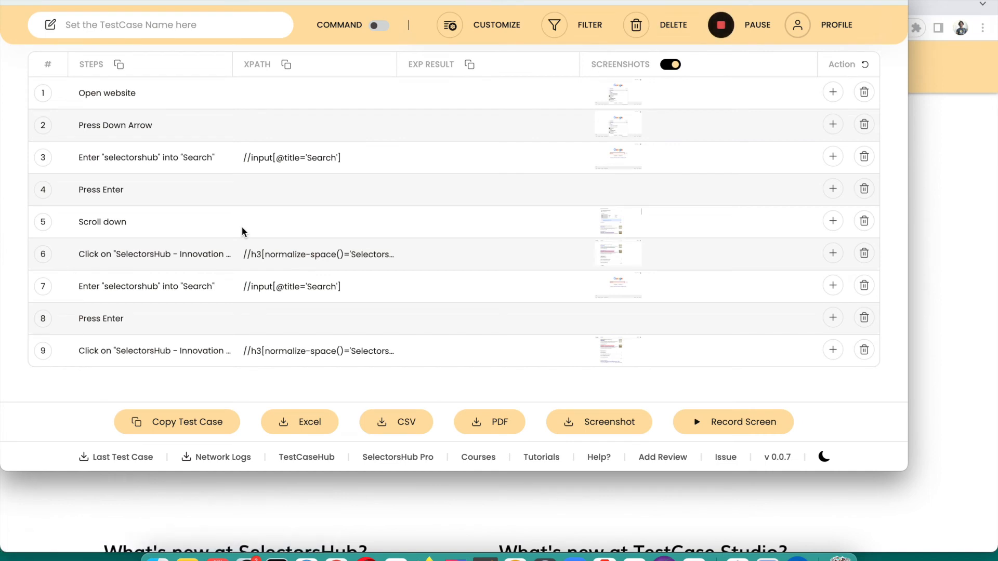
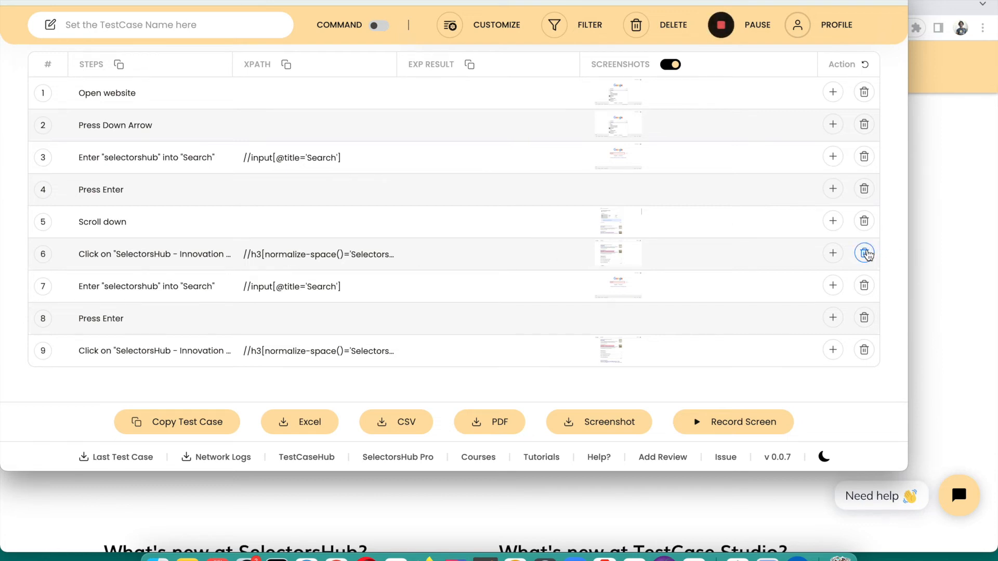
Delete the extra Click, Press Enter and Scroll down rows, leaving five steps, and widen the Steps column
{"action": "left_click", "coordinate": [866, 254]}
{"action": "left_click", "coordinate": [866, 286]}
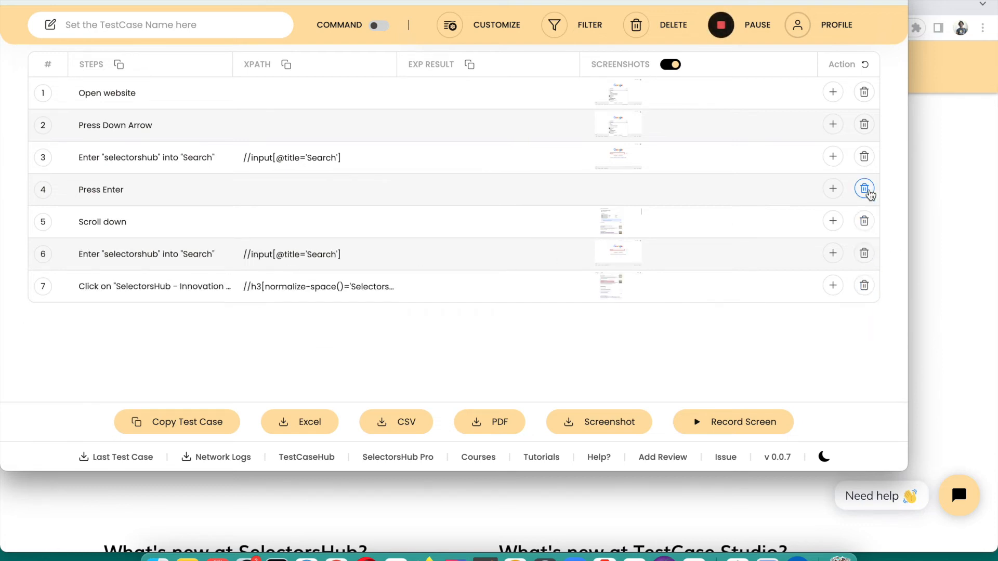
{"action": "left_click", "coordinate": [866, 189]}
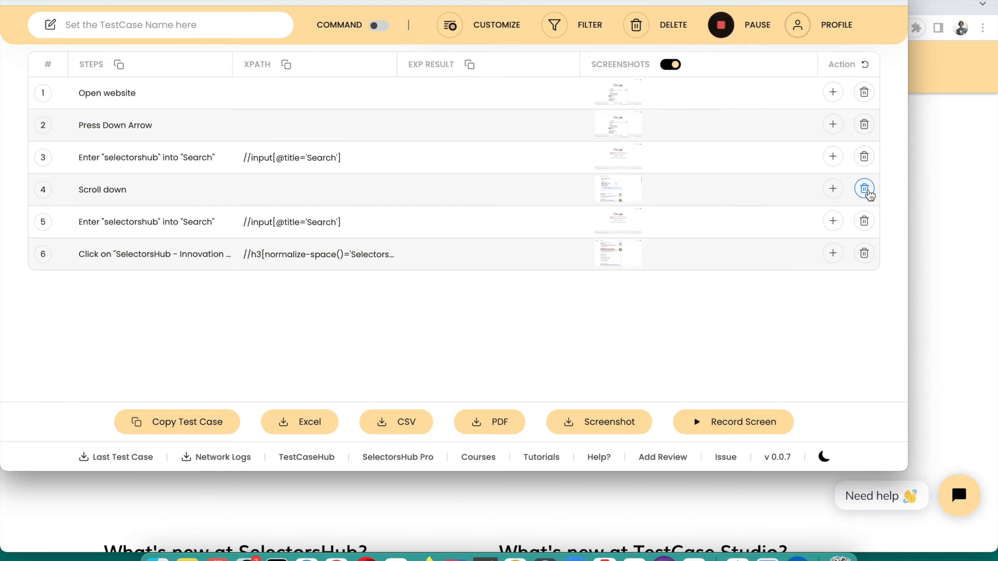
{"action": "left_click", "coordinate": [870, 194]}
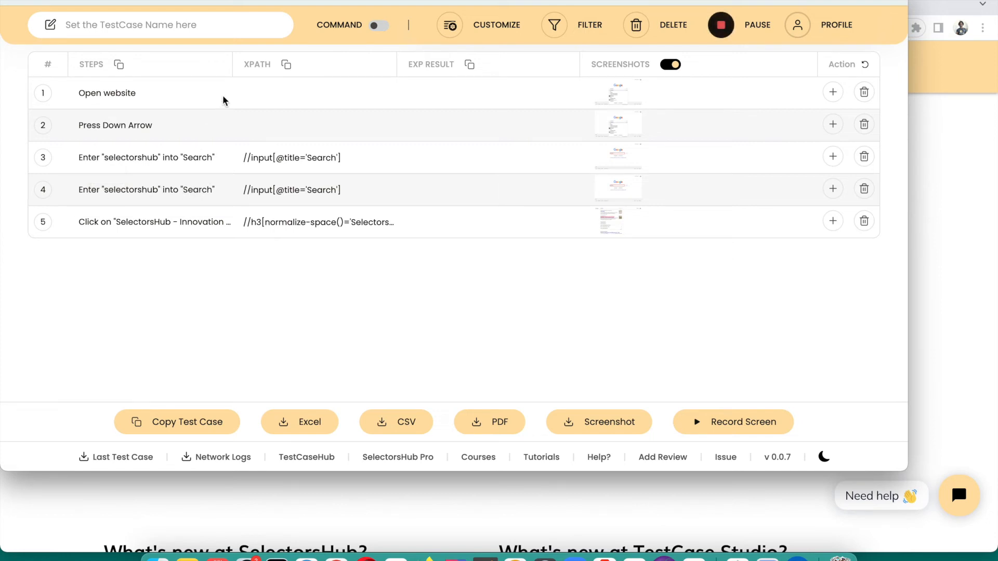
{"action": "left_click_drag", "start_coordinate": [233, 66], "coordinate": [252, 63]}
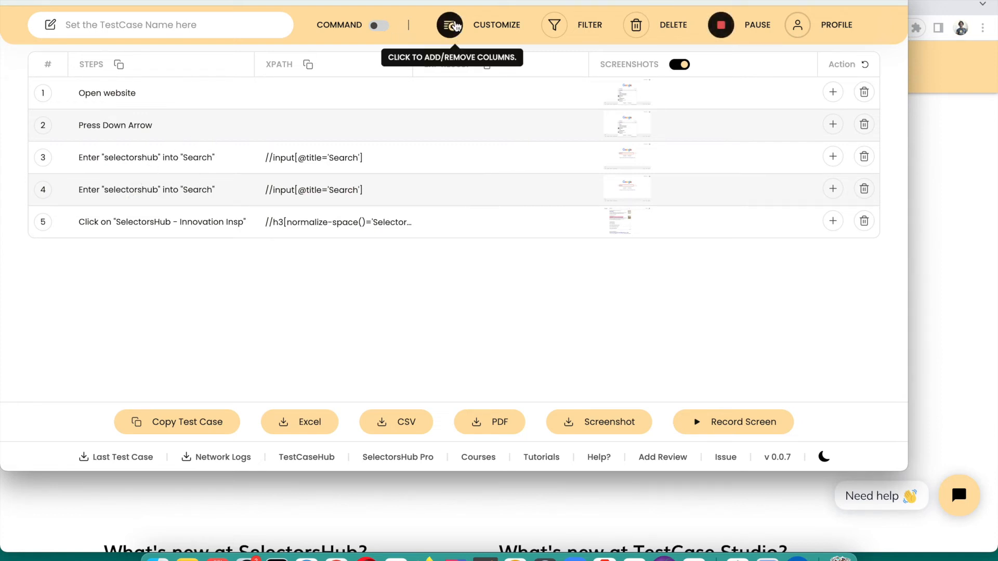
Enter input_var as the Input Data Variable in CUSTOMIZE settings, then close the recorder
{"action": "left_click", "coordinate": [450, 25]}
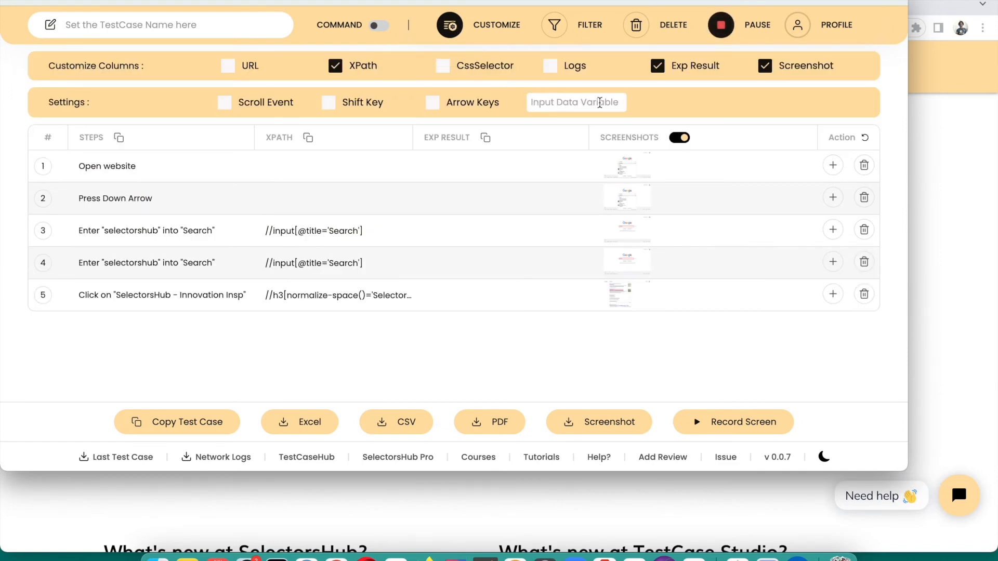
{"action": "left_click", "coordinate": [603, 102]}
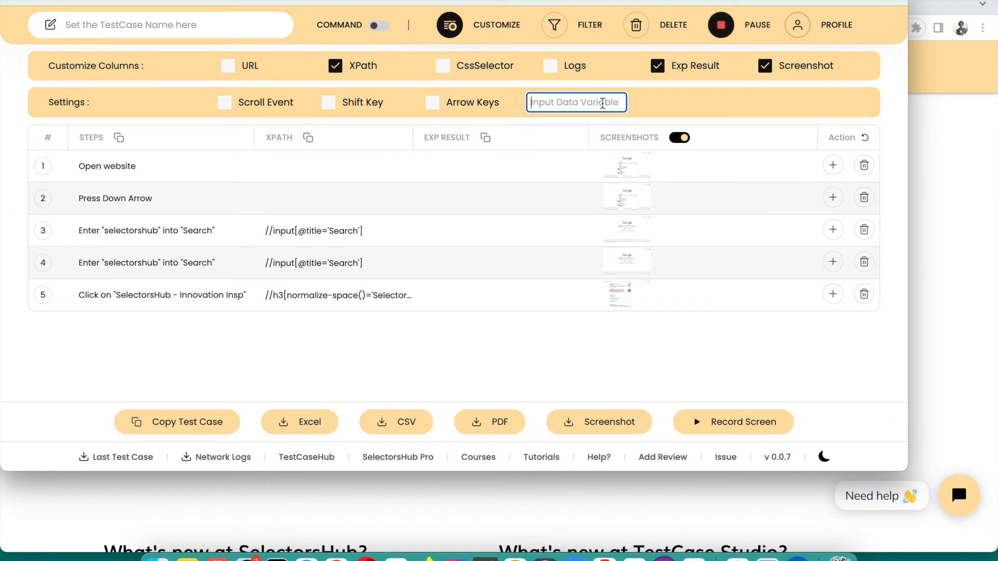
{"action": "type", "text": "inp"}
{"action": "left_click", "coordinate": [468, 343]}
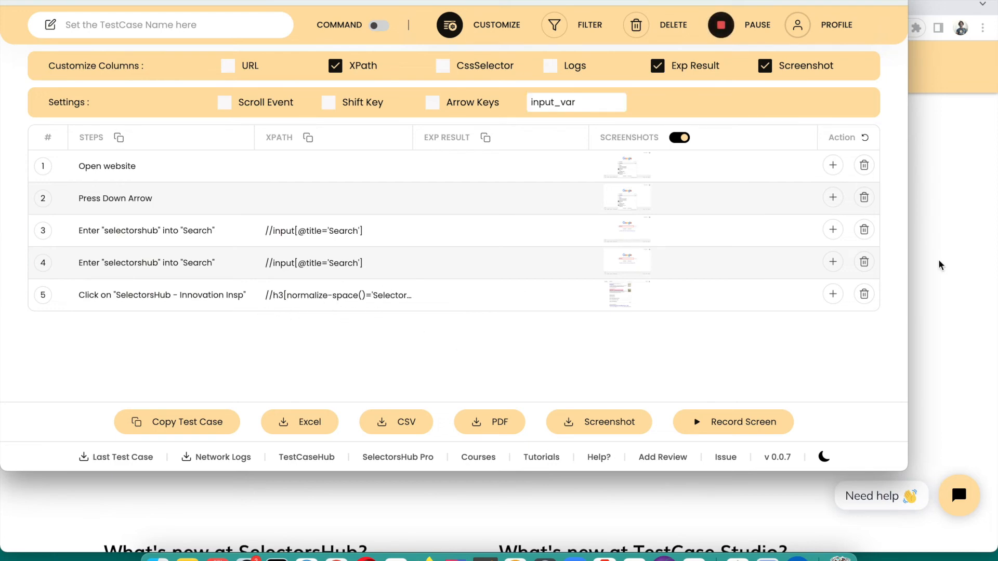
{"action": "left_click", "coordinate": [959, 259]}
Search the SelectorsHub site for 'selectorshub pro' and view the results page
{"action": "left_click", "coordinate": [872, 72]}
{"action": "type", "text": "s"}
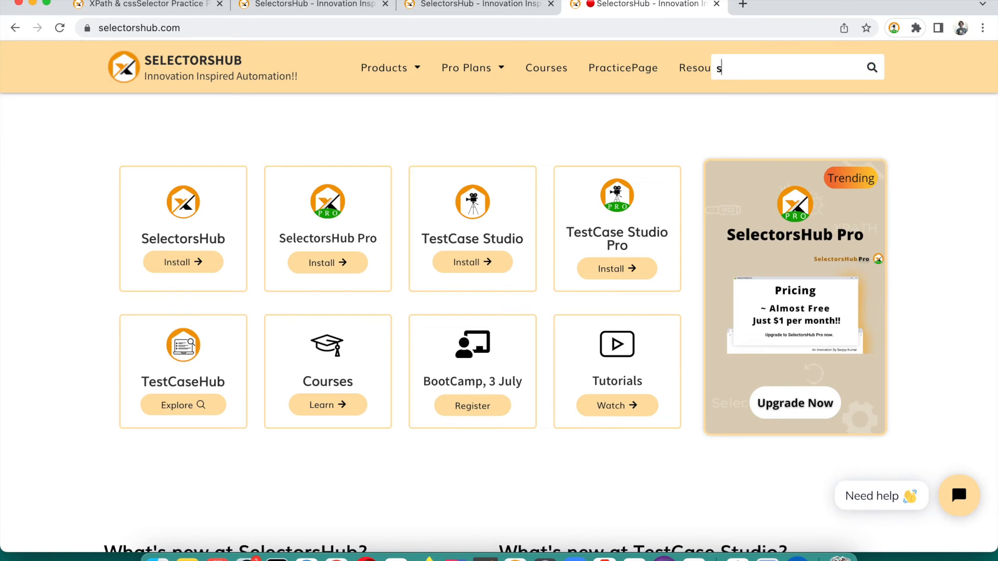
{"action": "type", "text": "electorshub pro"}
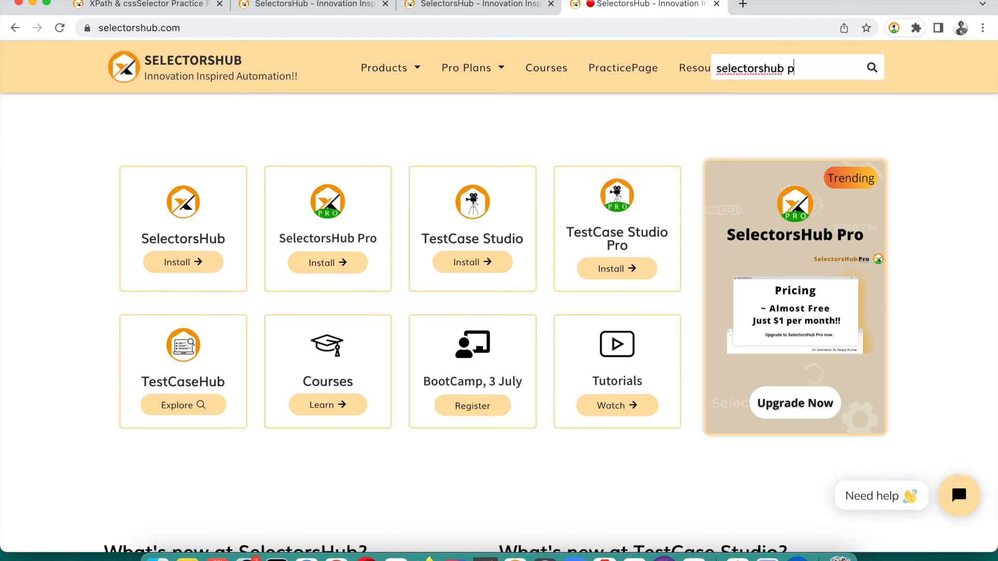
{"action": "key", "text": "Return"}
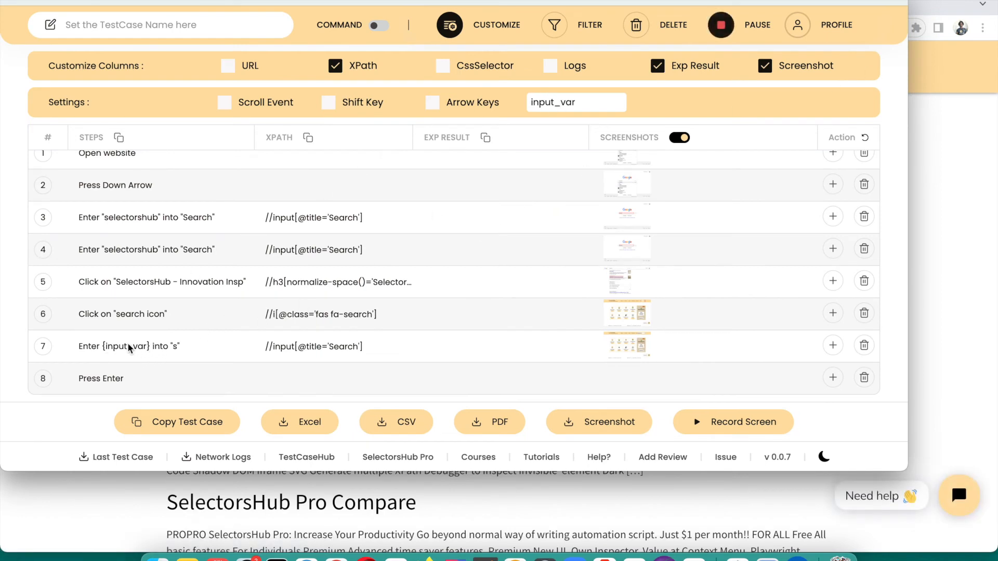
{"action": "left_click", "coordinate": [955, 163]}
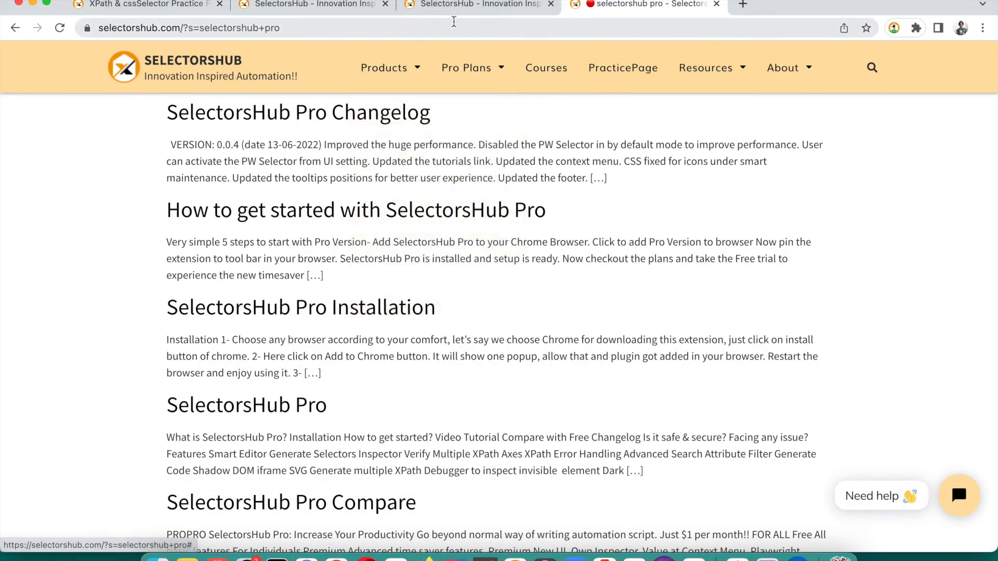
Search Google for 'selectorshub pro' in a new tab, then return to the recorded test case
{"action": "left_click", "coordinate": [743, 4]}
{"action": "type", "text": "goo"}
{"action": "key", "text": "Return"}
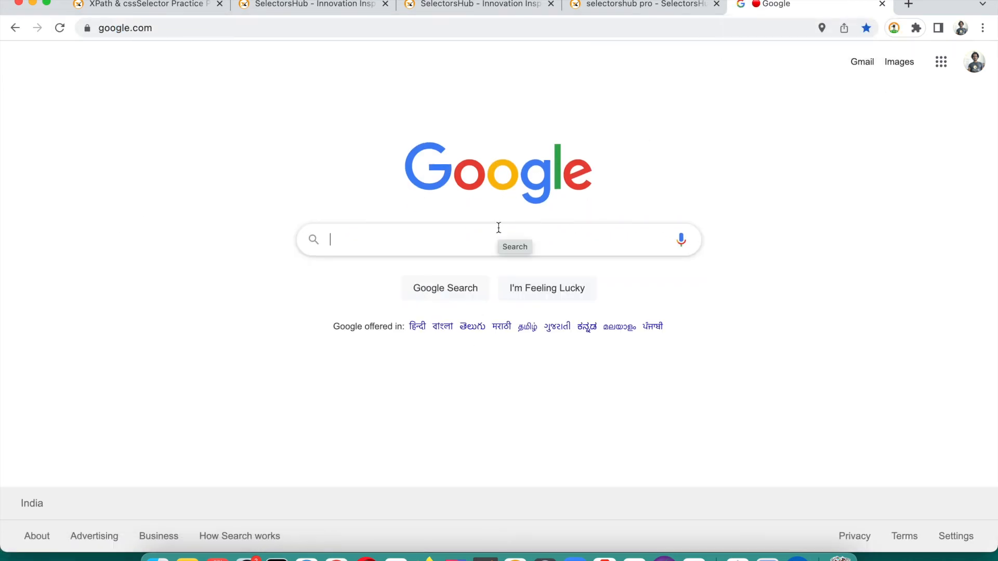
{"action": "type", "text": "selectorshub"}
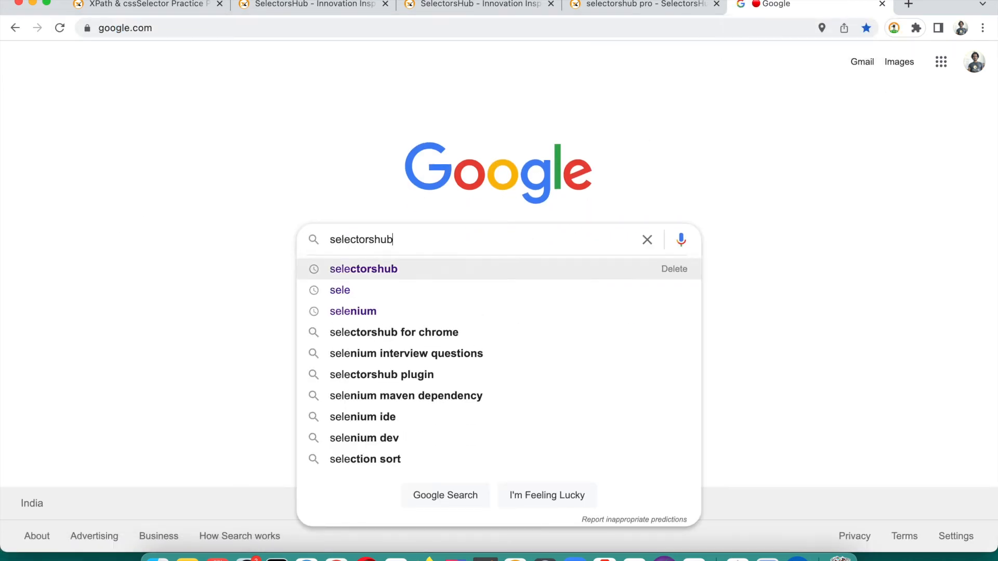
{"action": "type", "text": " pro"}
{"action": "key", "text": "Return"}
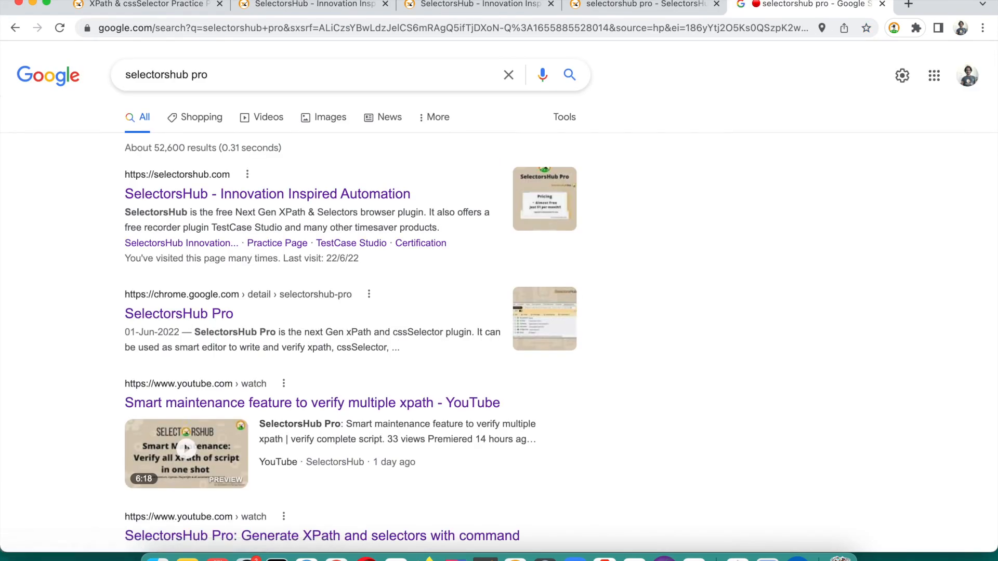
{"action": "key", "text": "super+Tab"}
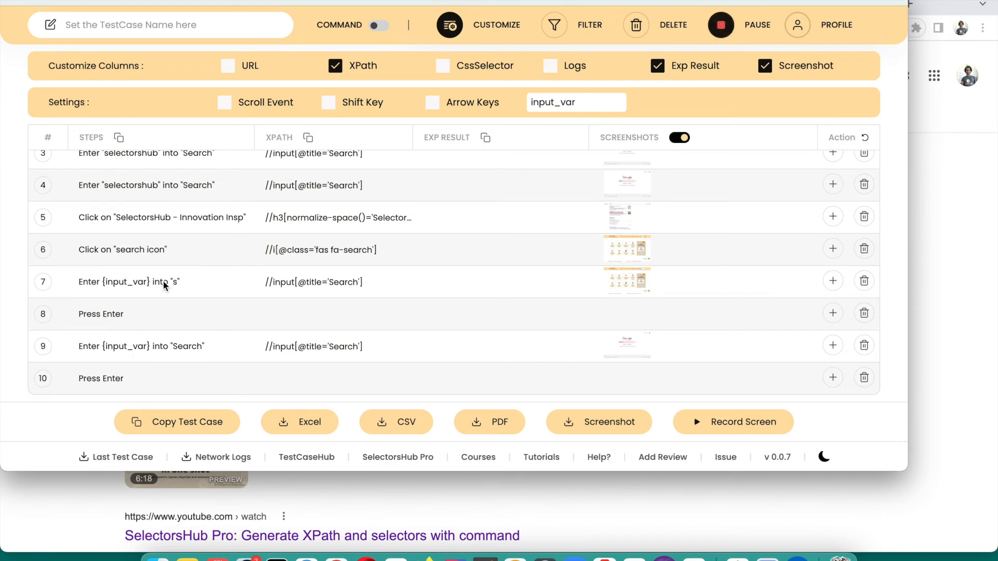
Collapse the Customize Columns and Settings panels and scroll back to the top of the ten-step table
{"action": "left_click", "coordinate": [459, 27]}
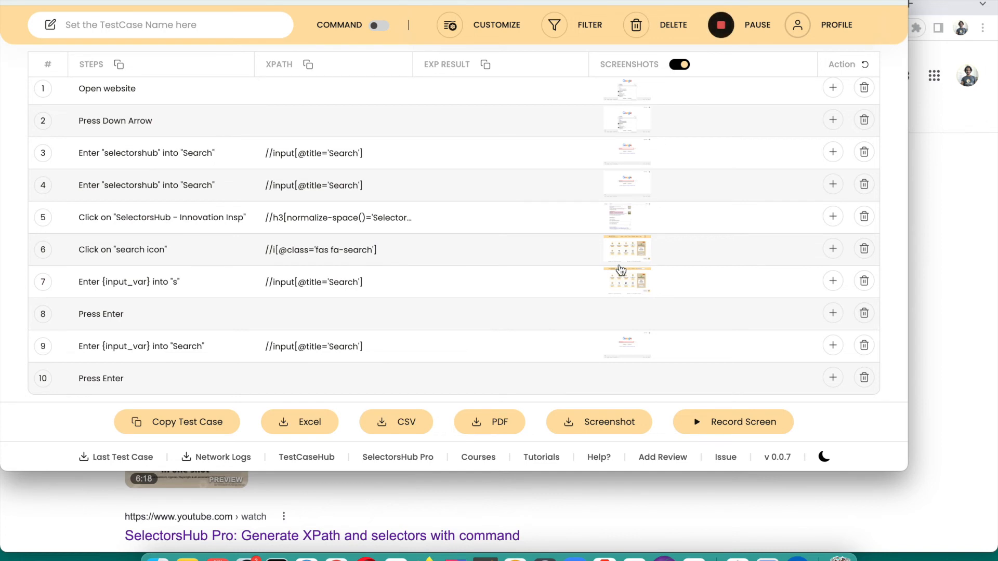
{"action": "scroll", "coordinate": [621, 269], "scroll_direction": "up", "scroll_amount": 1}
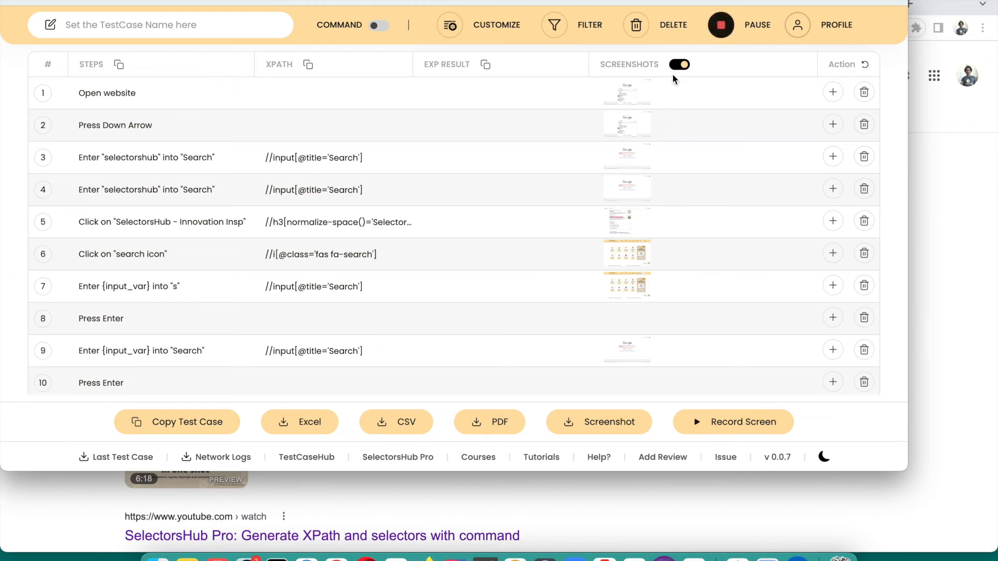
{"action": "left_click", "coordinate": [491, 41]}
{"action": "left_click", "coordinate": [492, 43]}
Hide the XPath column from the steps table
{"action": "left_click", "coordinate": [450, 25]}
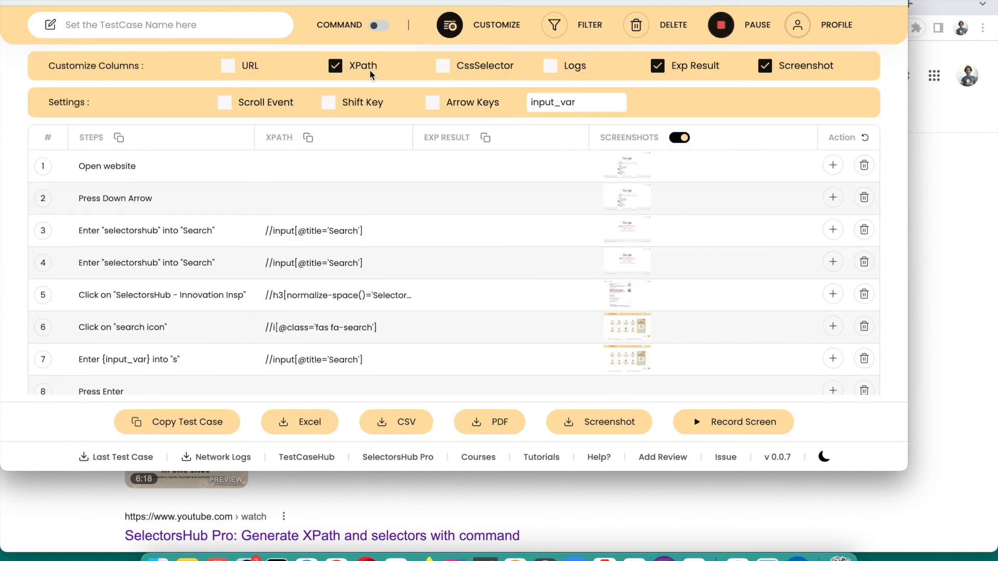
{"action": "left_click", "coordinate": [370, 70]}
{"action": "left_click", "coordinate": [465, 28]}
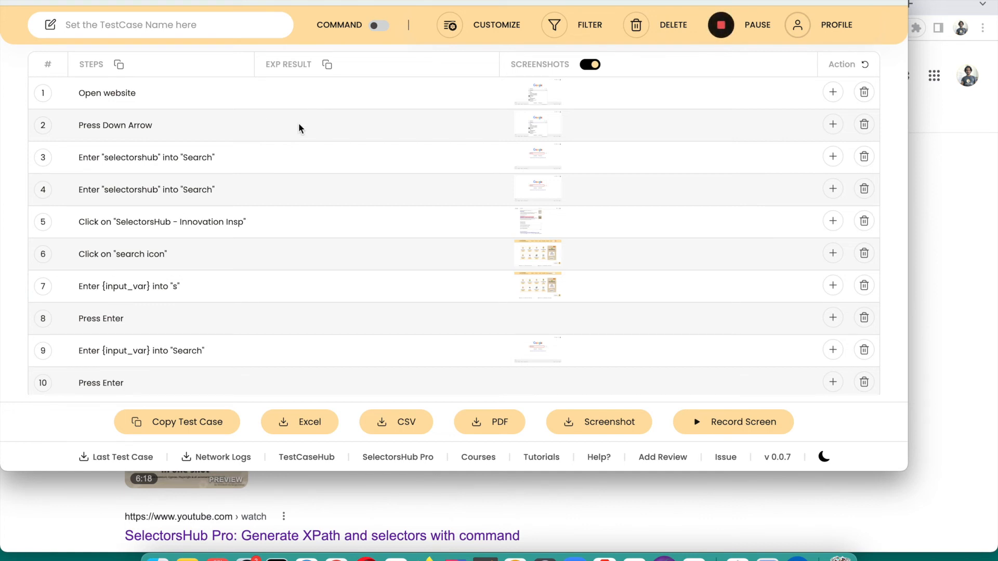
Enter expected results test1, test2 and test3 for the first three steps
{"action": "scroll", "coordinate": [298, 126], "scroll_direction": "down", "scroll_amount": 1}
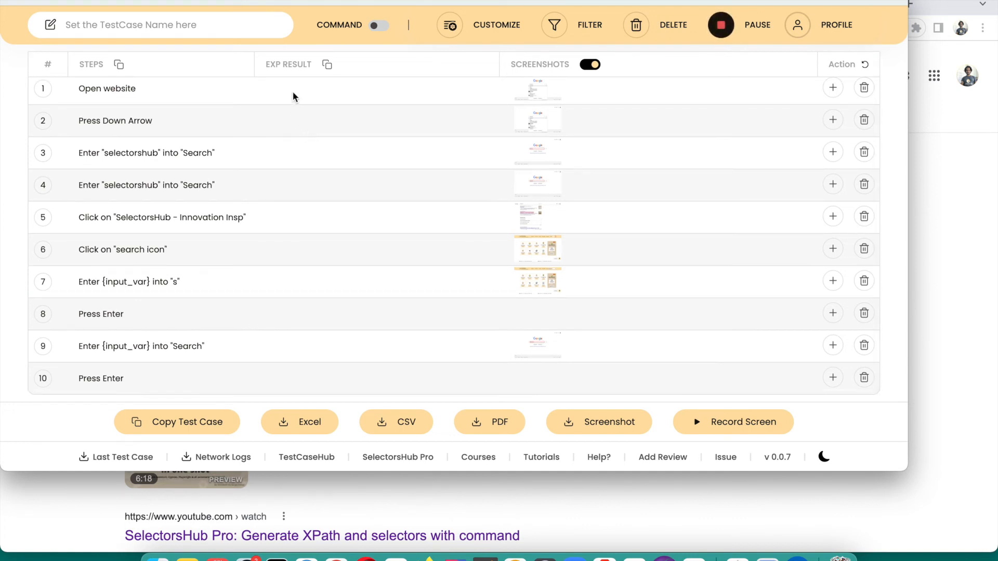
{"action": "type", "text": "test1"}
{"action": "type", "text": "test2"}
{"action": "left_click", "coordinate": [298, 155]}
{"action": "type", "text": "test3"}
Copy the whole test case and paste it into Notes, replacing the note's contents
{"action": "left_click", "coordinate": [209, 430]}
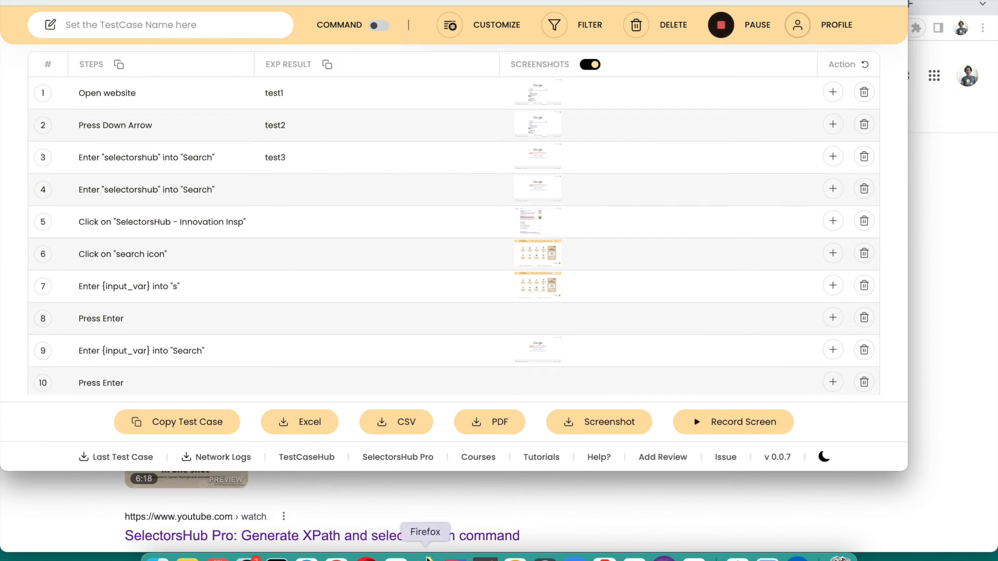
{"action": "left_click", "coordinate": [187, 558]}
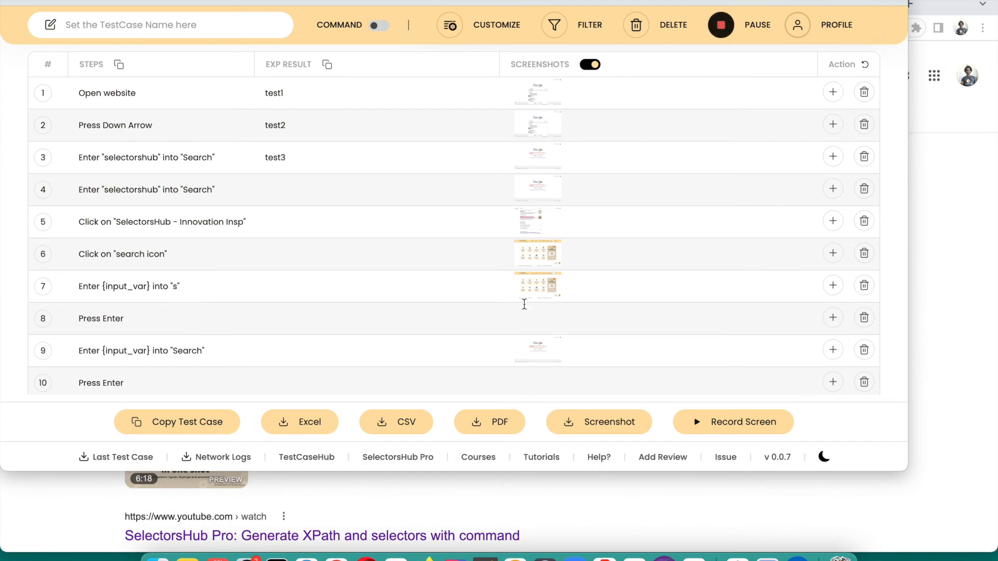
{"action": "key", "text": "super+a"}
{"action": "key", "text": "super+v"}
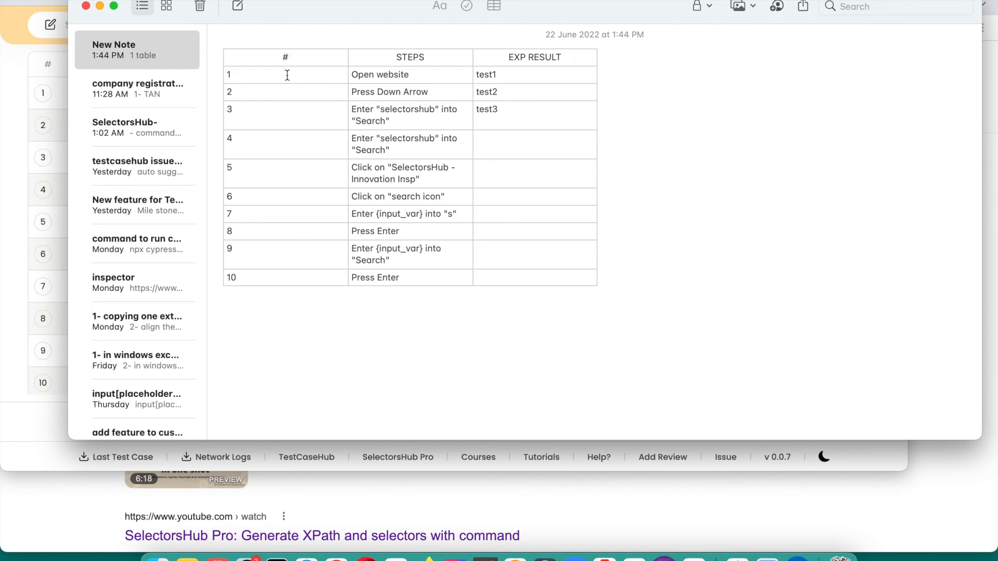
Bring the TestCase Studio Pro panel in the browser back in front of Notes
{"action": "left_click", "coordinate": [30, 230]}
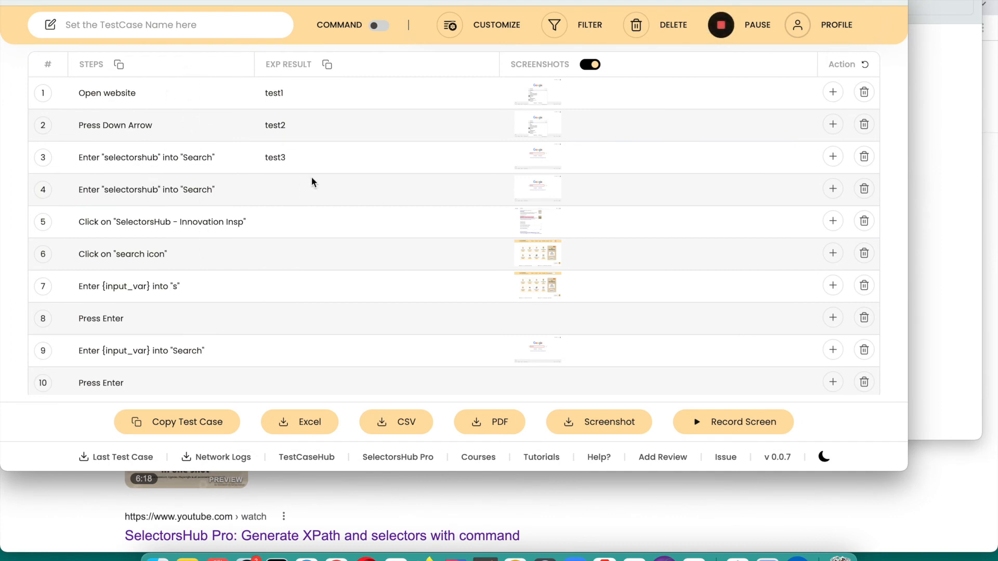
Turn the XPath column back on in the steps table
{"action": "left_click", "coordinate": [450, 25]}
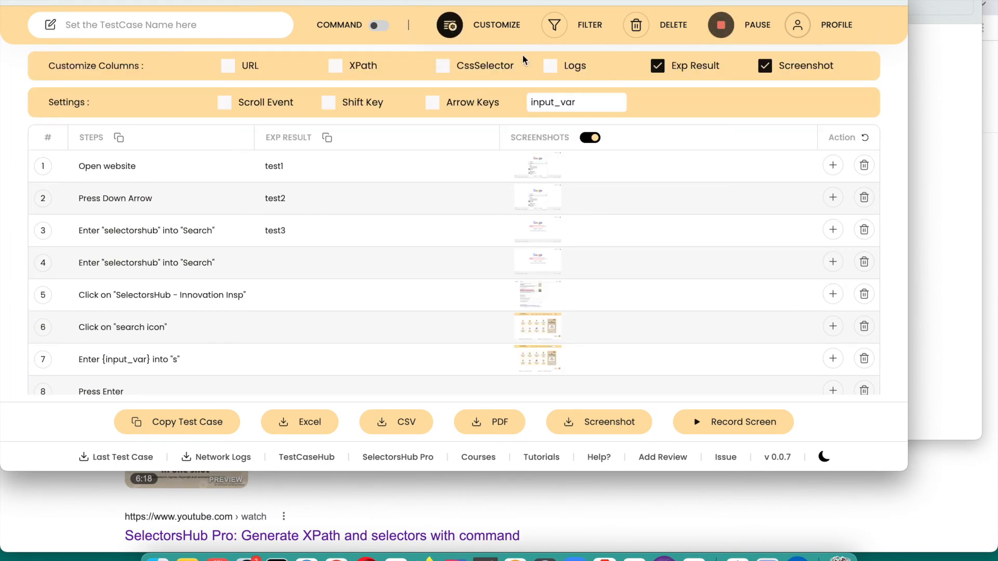
{"action": "left_click", "coordinate": [343, 67]}
{"action": "left_click", "coordinate": [450, 26]}
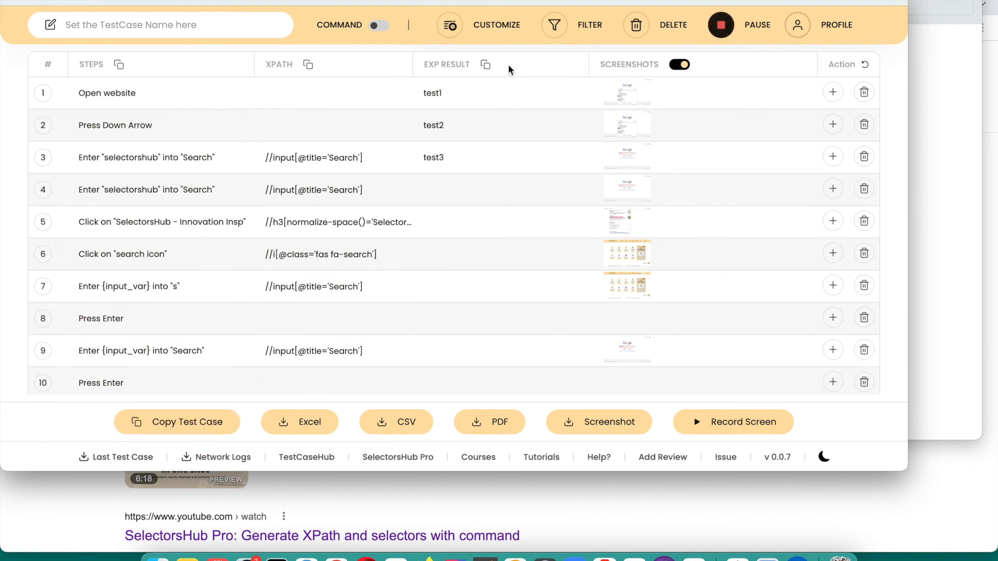
Copy the updated test case and paste it over the old table in the note
{"action": "left_click", "coordinate": [208, 422]}
{"action": "key", "text": "super+Tab"}
{"action": "key", "text": "super+a"}
{"action": "key", "text": "super+v"}
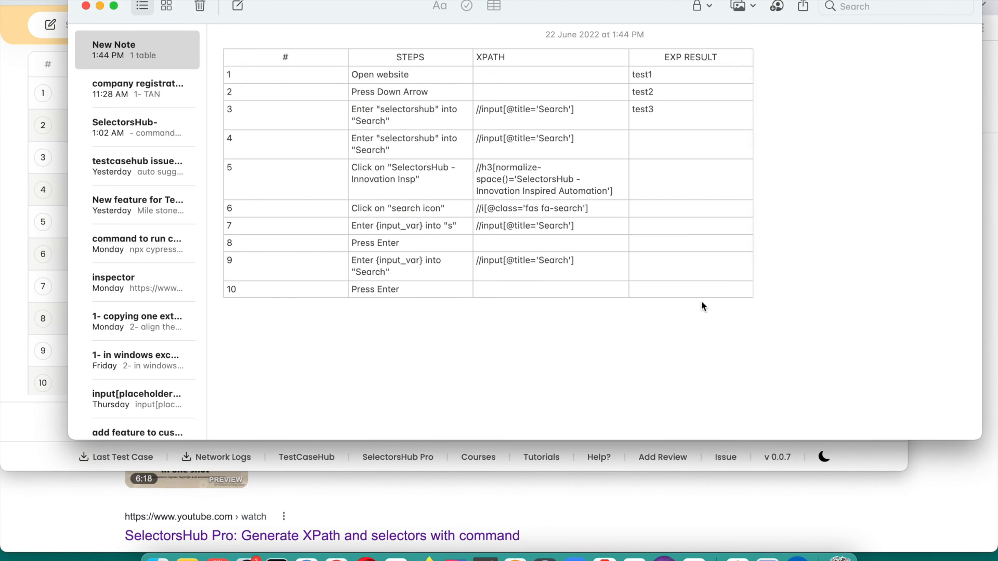
Switch from Notes back to Google Chrome with the TestCase Studio Pro panel
{"action": "key", "text": "super+Tab"}
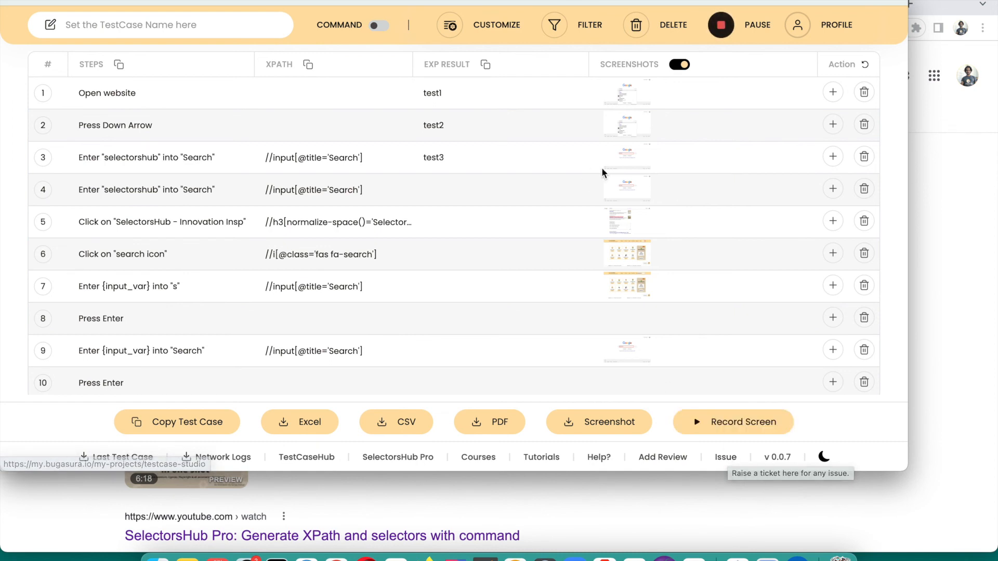
Open the Bugasura issue tracker through the Issue link in the recorder footer
{"action": "left_click", "coordinate": [727, 458]}
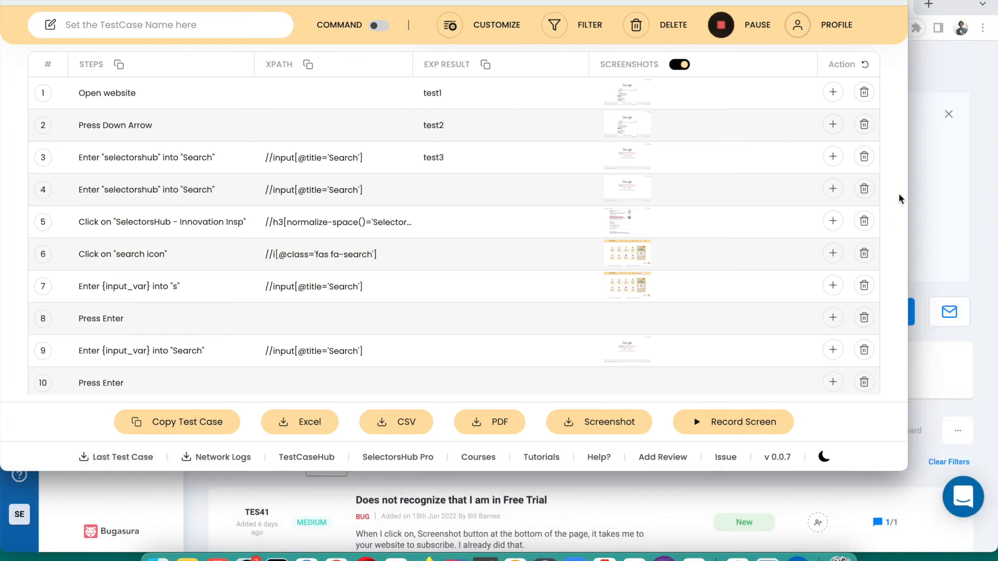
Leave the recorder in dark theme and close it to reveal the Bugasura issues page
{"action": "left_click", "coordinate": [825, 459]}
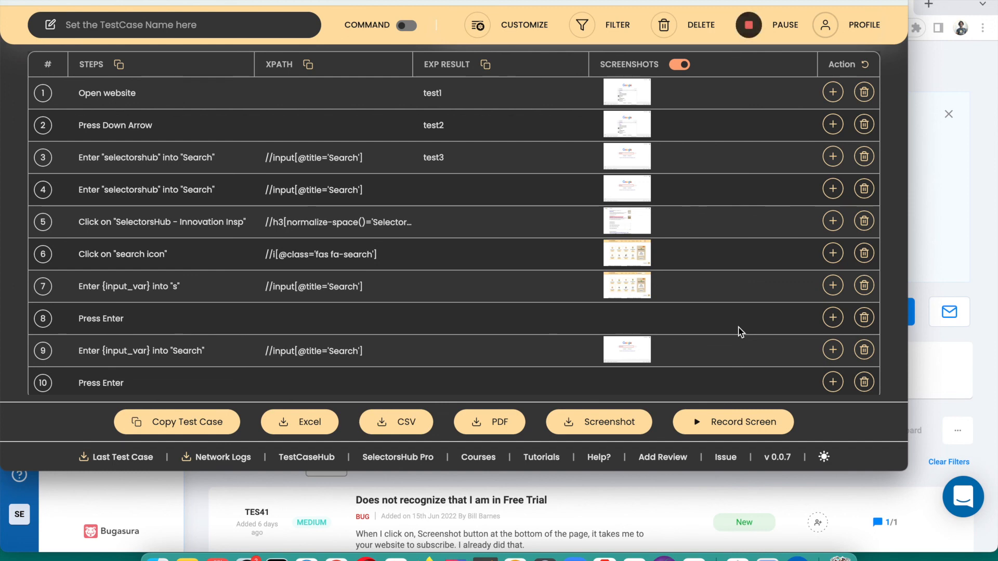
{"action": "left_click", "coordinate": [825, 458]}
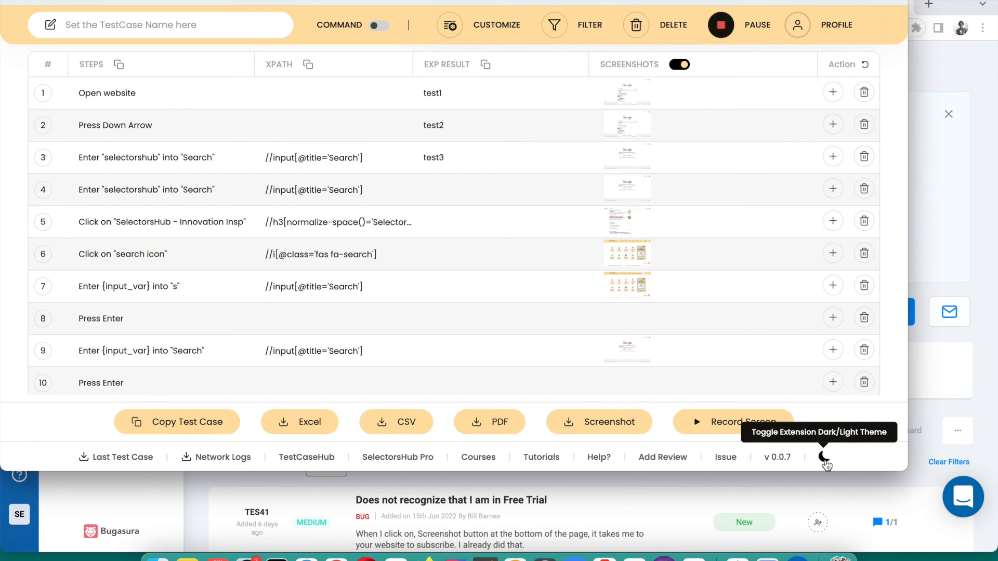
{"action": "left_click", "coordinate": [825, 458]}
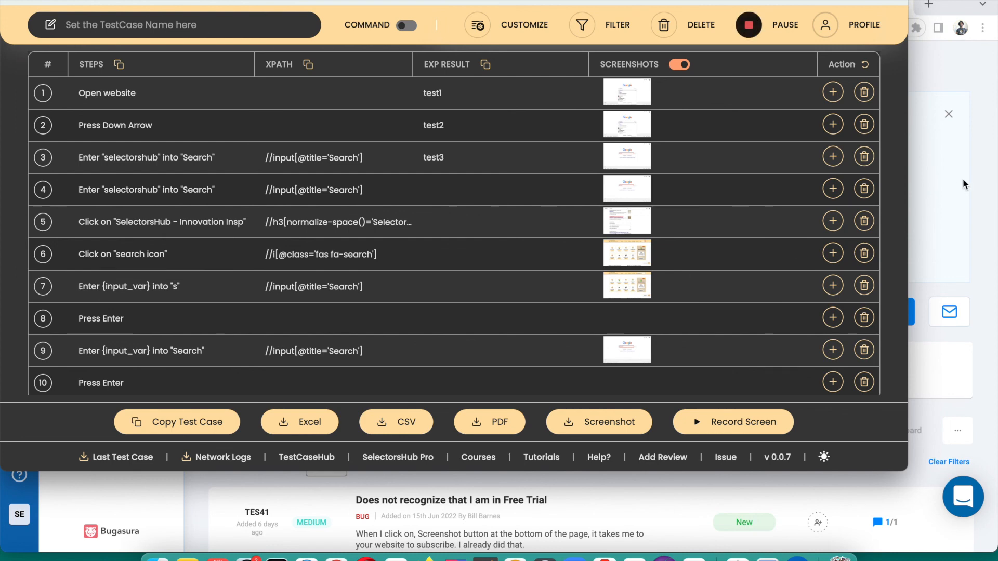
{"action": "left_click", "coordinate": [963, 195]}
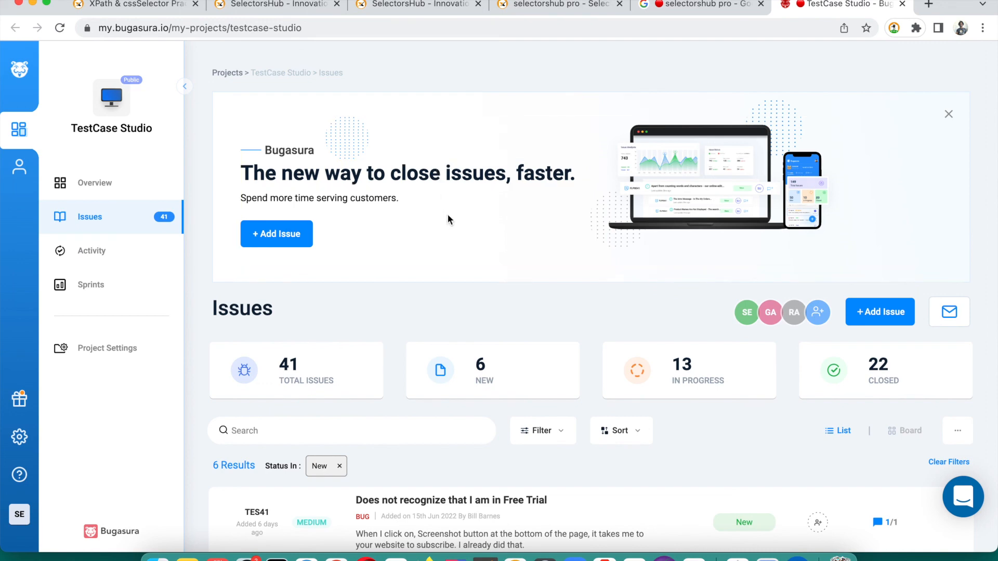
Bring back the recorder and check that steps 11 and 12 from the Bugasura clicks now appear
{"action": "key", "text": "super+grave"}
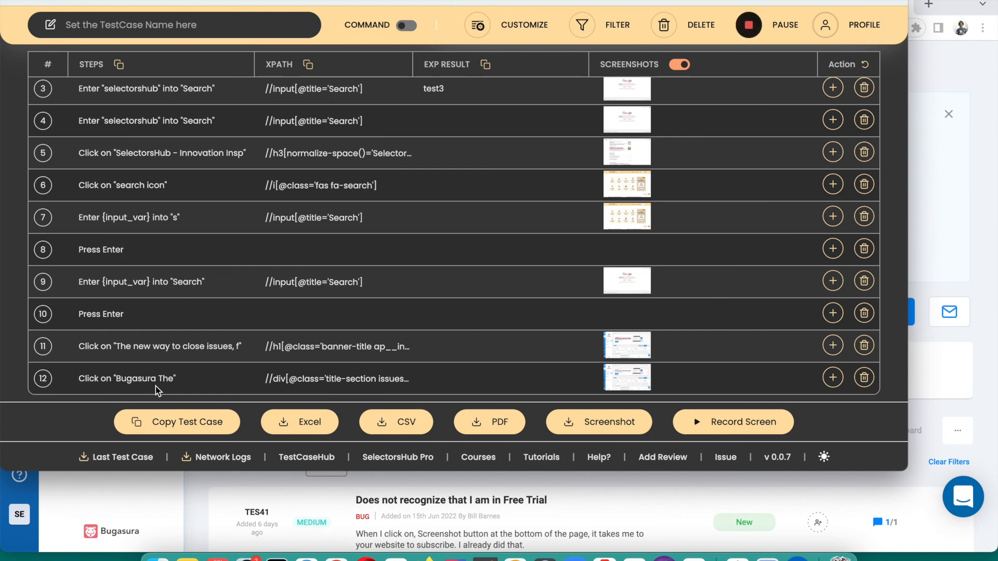
{"action": "scroll", "coordinate": [171, 285], "scroll_direction": "up", "scroll_amount": 1}
{"action": "scroll", "coordinate": [171, 285], "scroll_direction": "down", "scroll_amount": 1}
{"action": "left_click", "coordinate": [963, 206]}
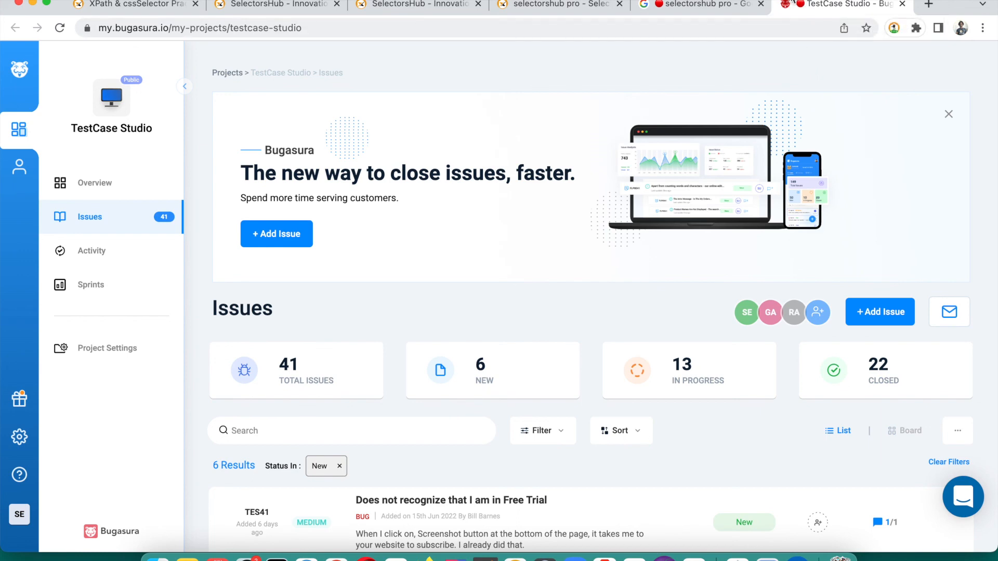
{"action": "key", "text": "super+grave"}
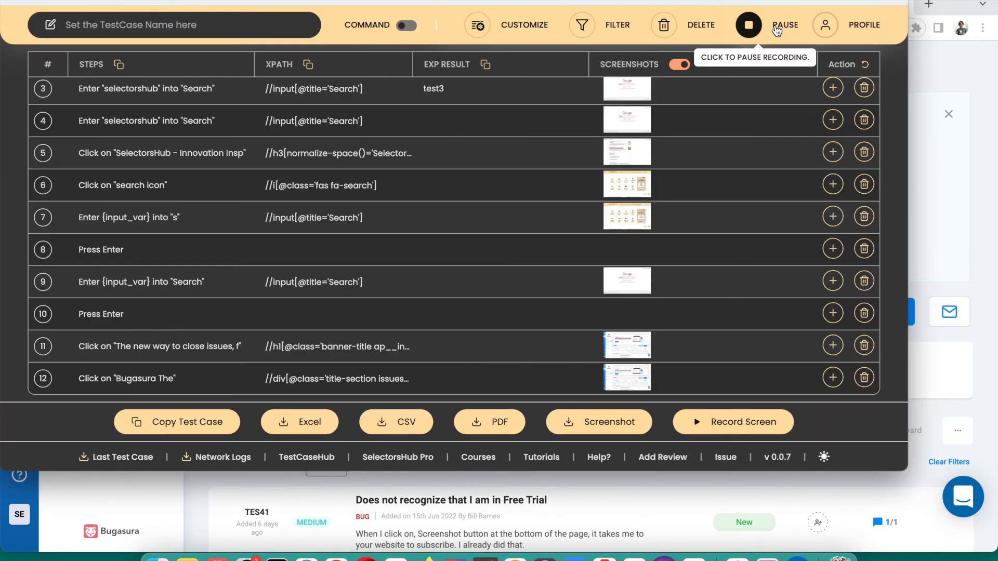
Shift the recorder window lower and right, then close it to reveal the Bugasura issues page
{"action": "left_click_drag", "start_coordinate": [774, 1], "coordinate": [775, 32]}
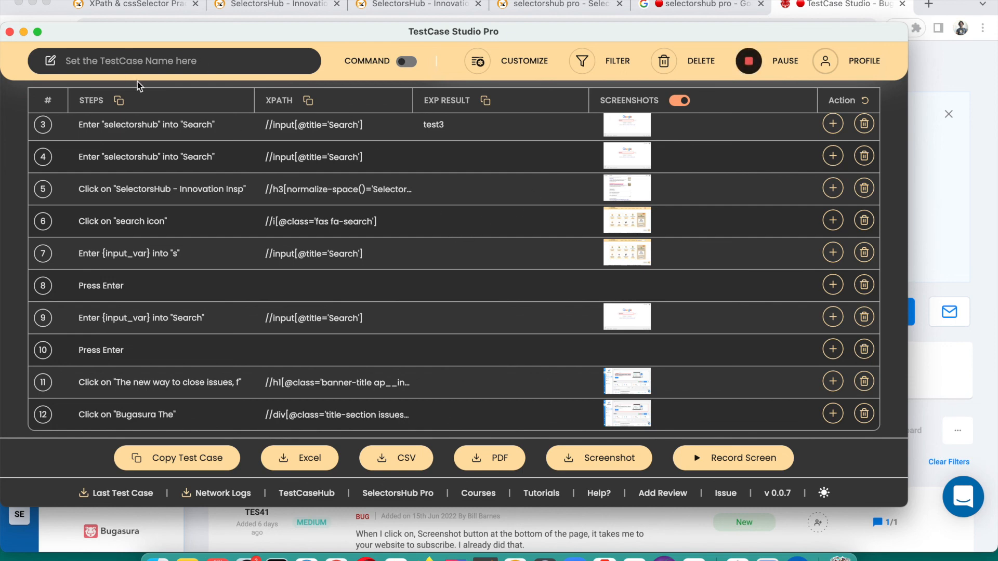
{"action": "left_click_drag", "start_coordinate": [152, 36], "coordinate": [216, 28]}
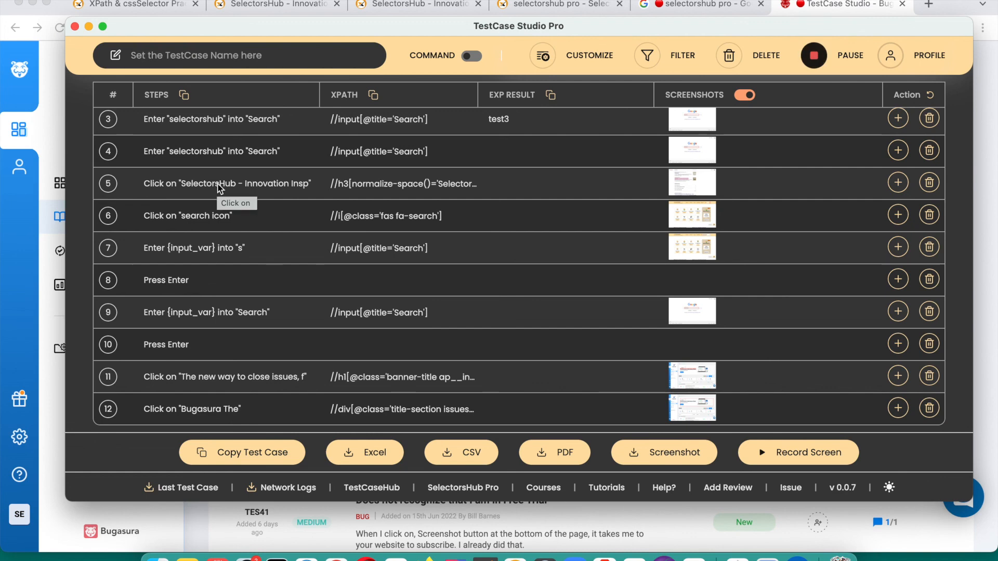
{"action": "left_click", "coordinate": [75, 26]}
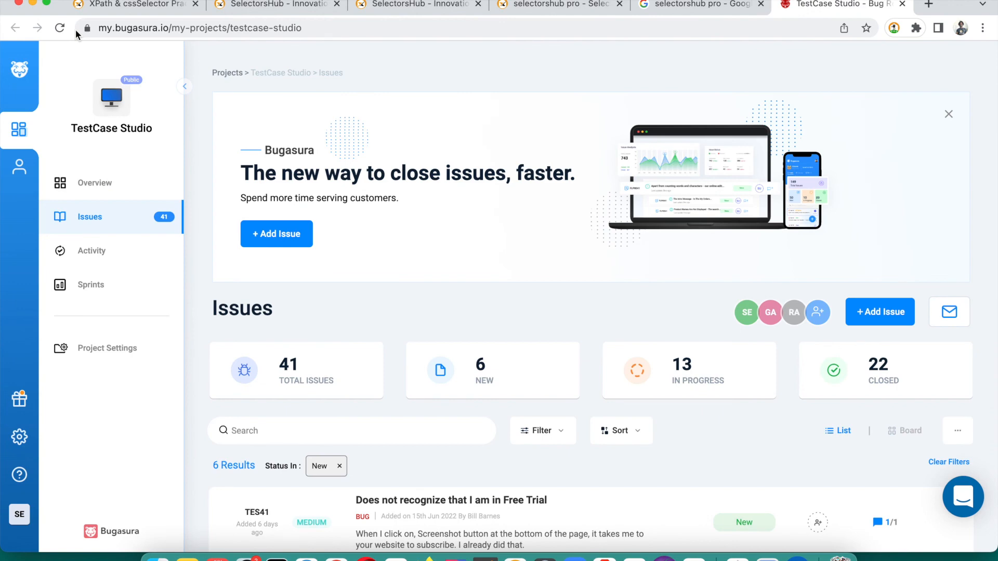
Look over the recorded steps in the recorder, then switch to the SelectorsHub home page tab
{"action": "left_click", "coordinate": [893, 28]}
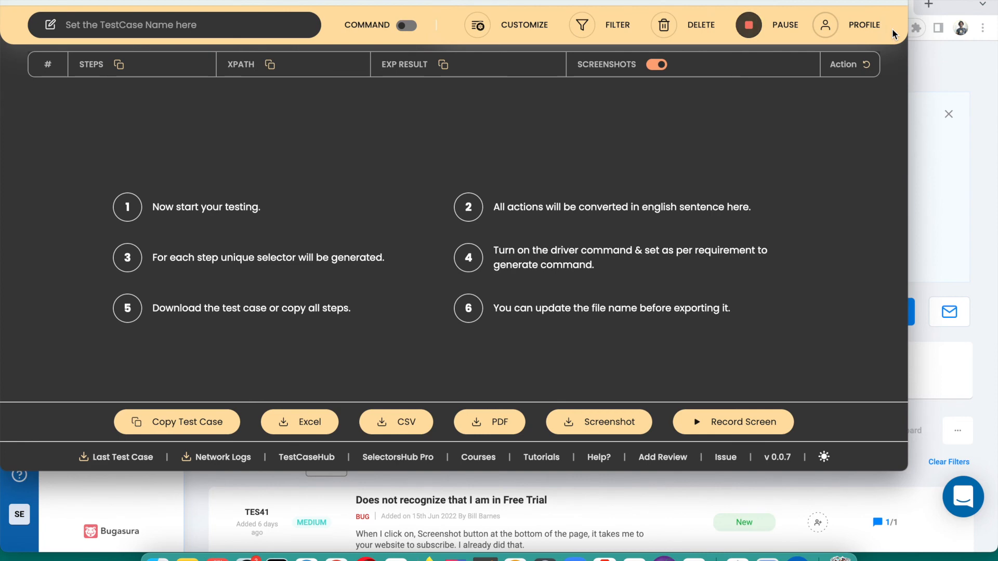
{"action": "left_click", "coordinate": [931, 168]}
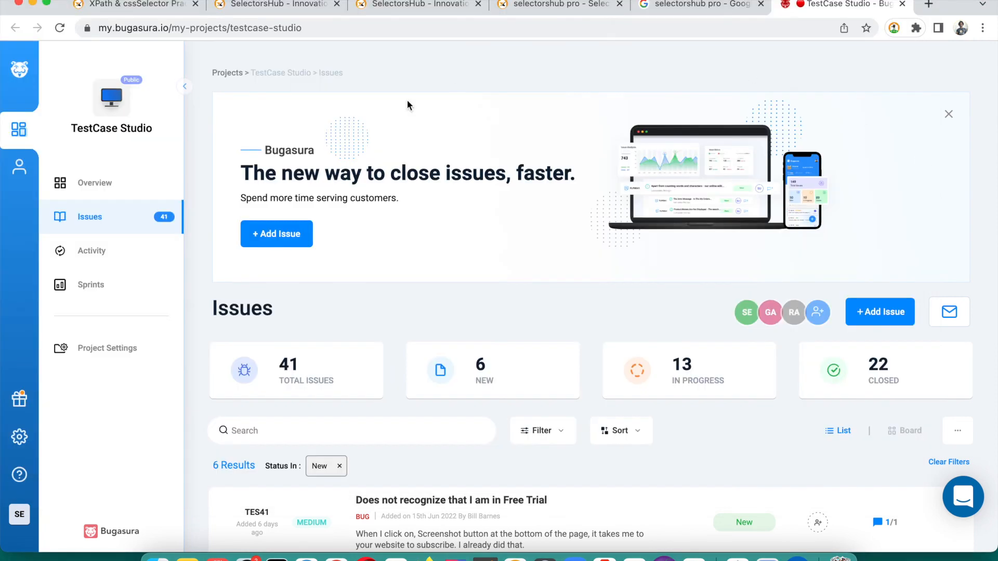
{"action": "left_click", "coordinate": [430, 295]}
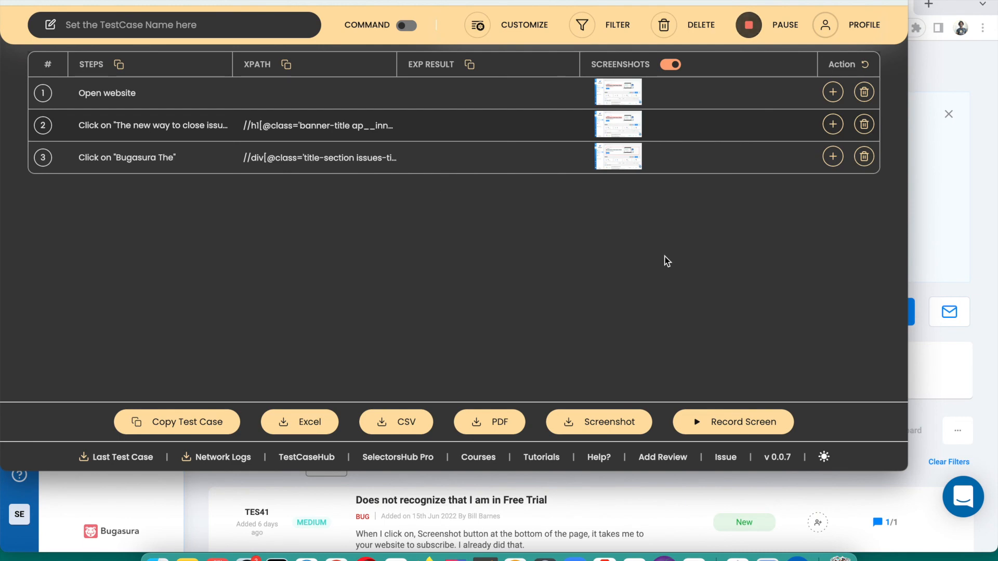
{"action": "left_click", "coordinate": [932, 198]}
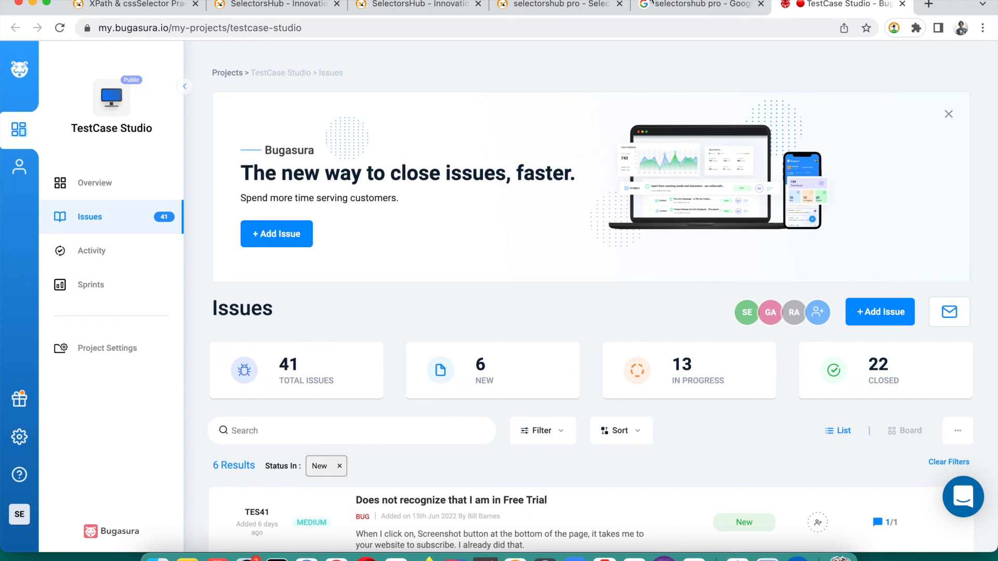
{"action": "left_click", "coordinate": [555, 6]}
{"action": "left_click", "coordinate": [440, 6]}
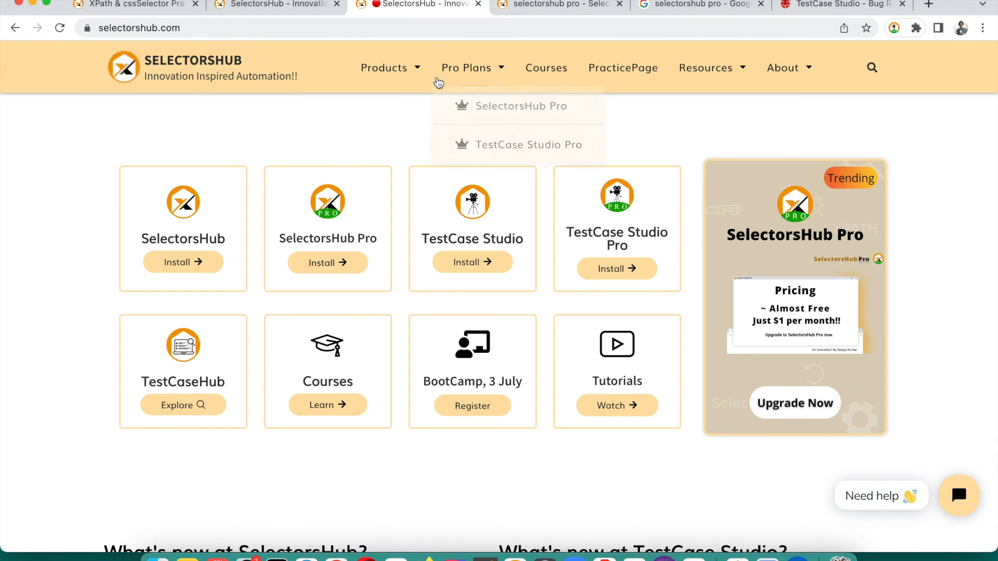